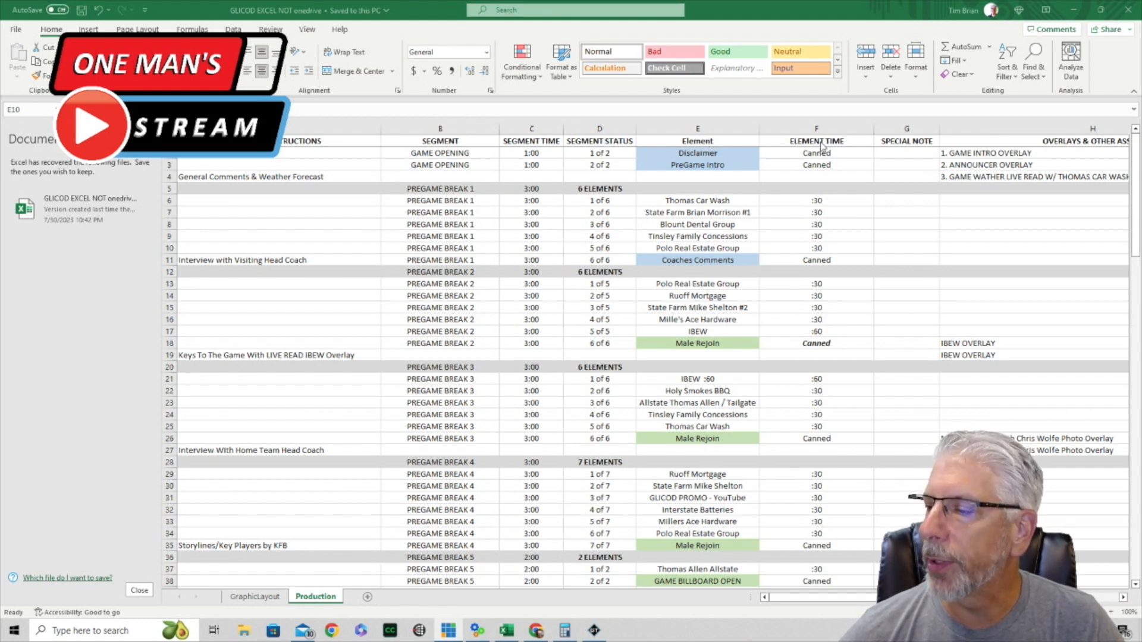
# - Look through the Production sheet's pregame and first-quarter breaks with their elements and times
pyautogui.scroll(-17, 908, 156)
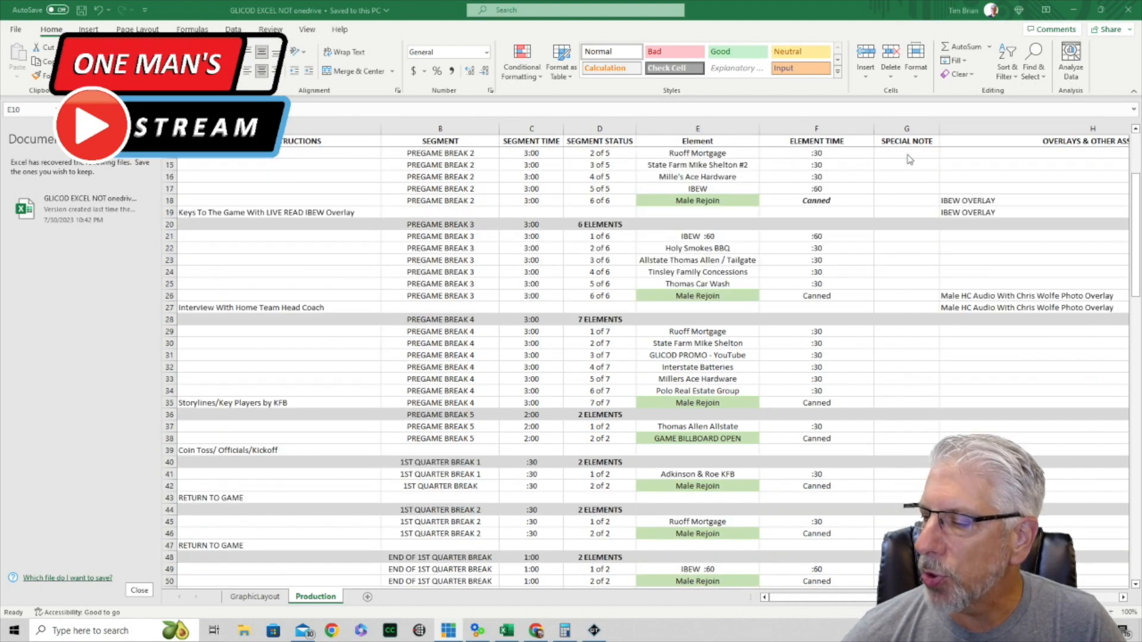
pyautogui.scroll(-14, 909, 162)
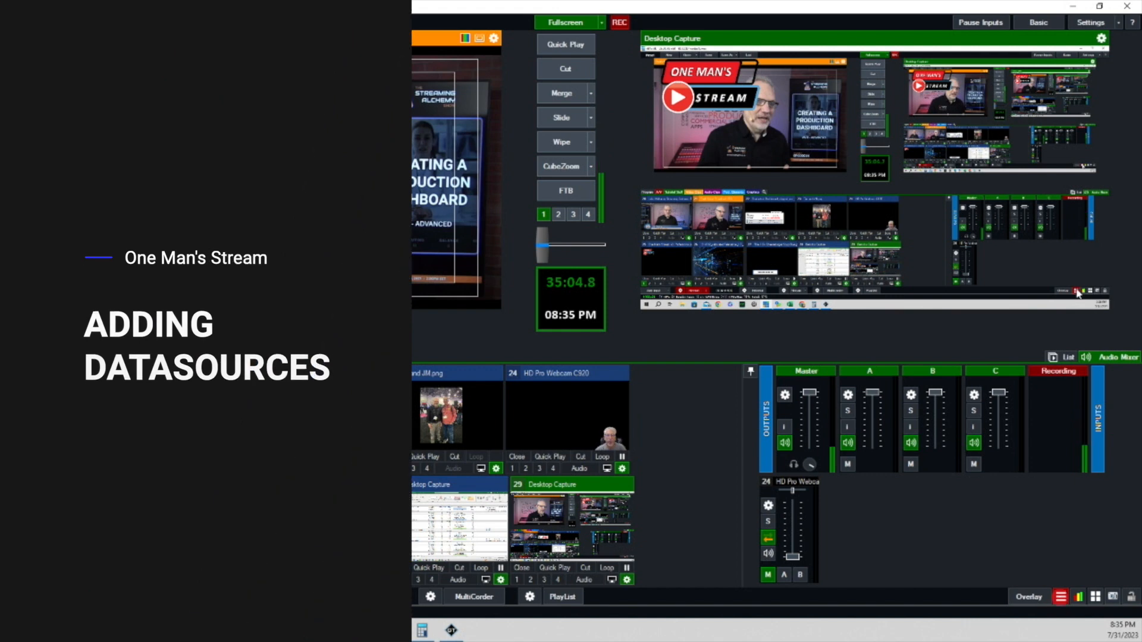
# - Switch to vMix, open the Data Sources Manager and view the Clip Stats data source
pyautogui.click(1061, 597)
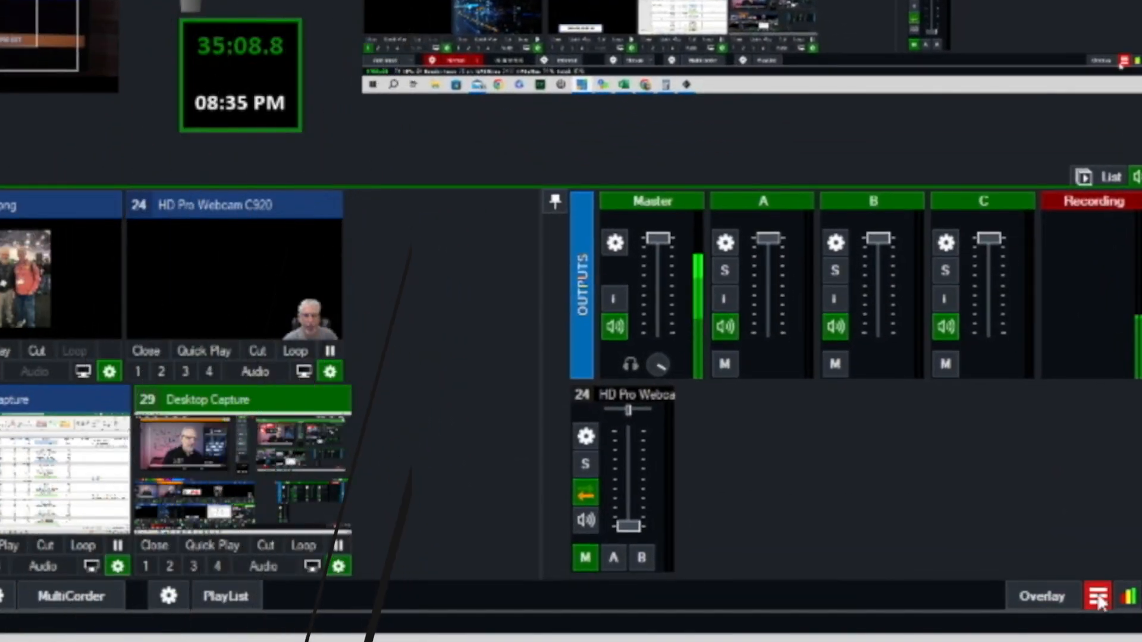
pyautogui.click(1099, 600)
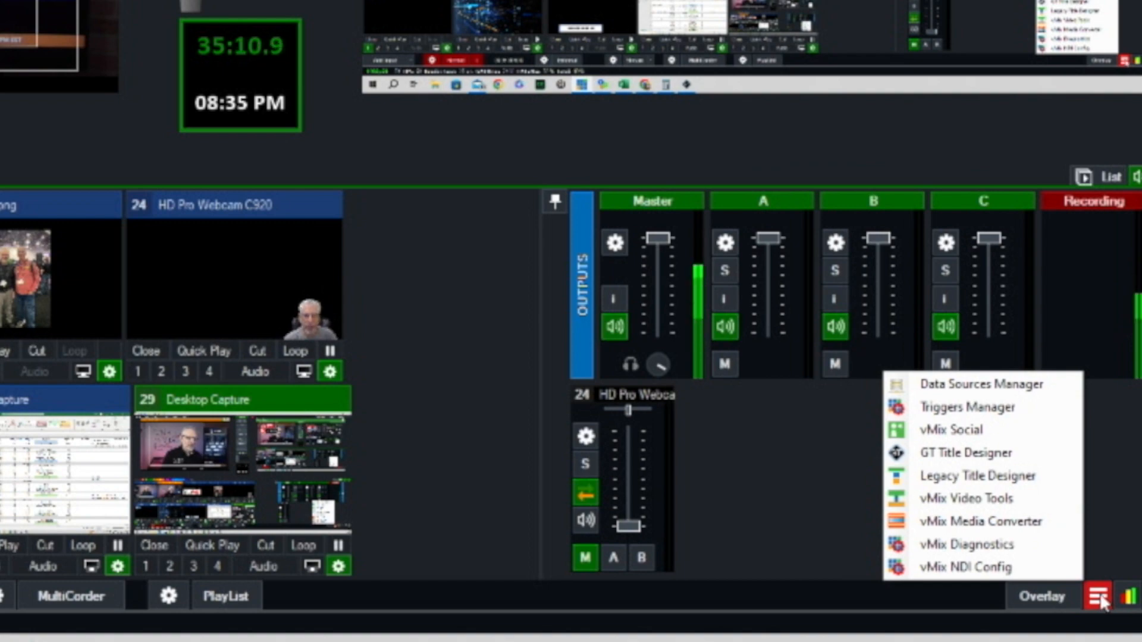
pyautogui.click(965, 387)
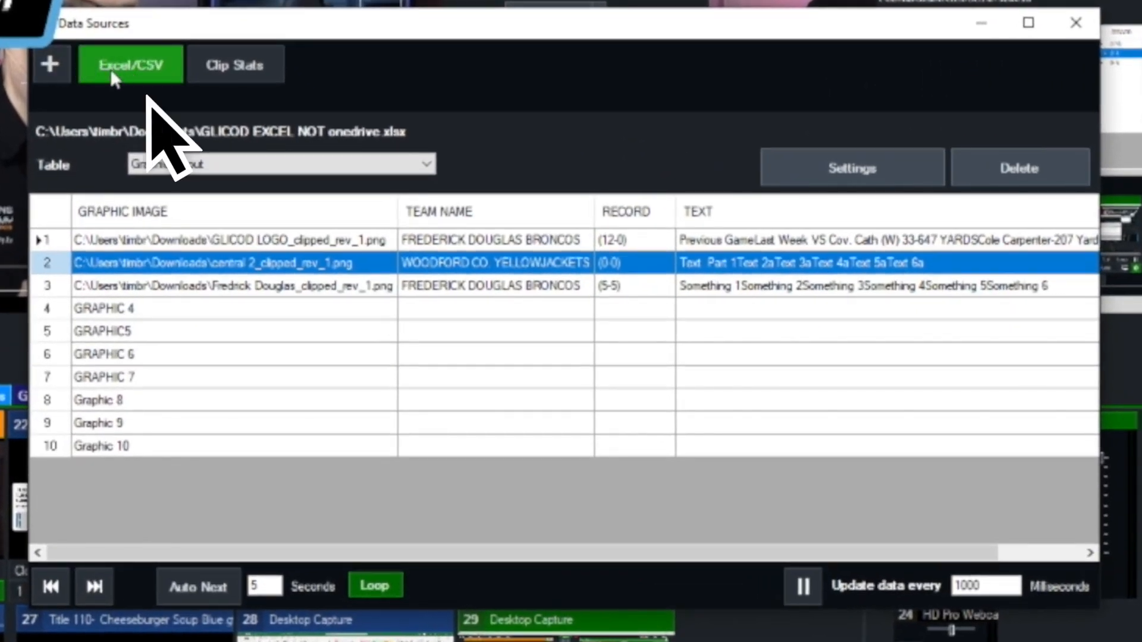
pyautogui.click(249, 66)
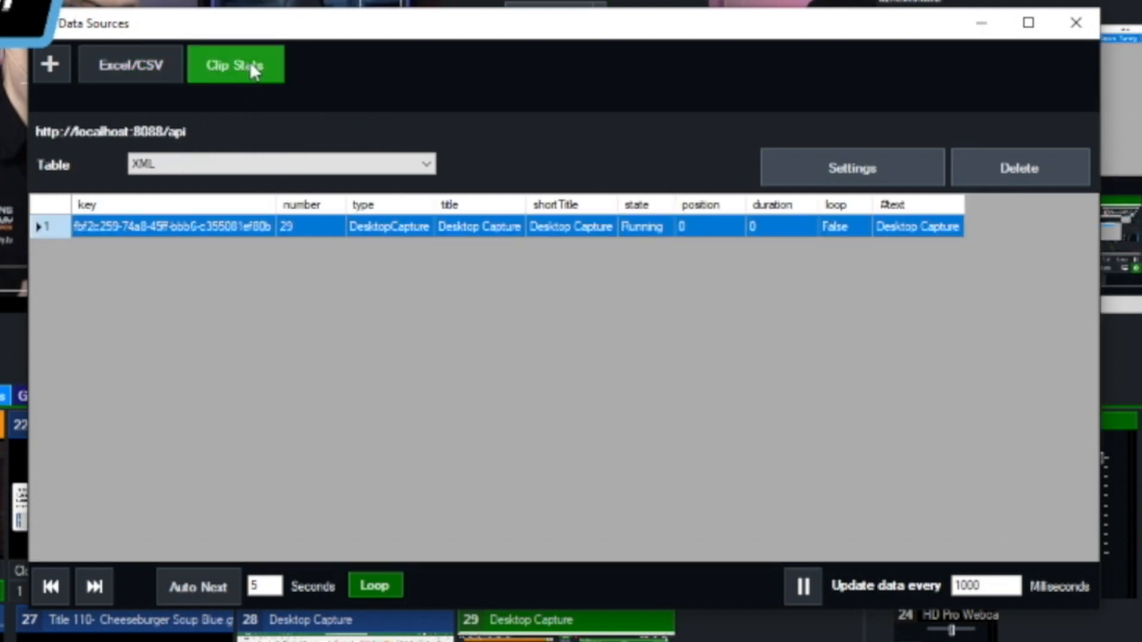
# - Examine the URL in the Clip Stats source's settings, then close the settings and minimize the Data Sources window
pyautogui.click(877, 166)
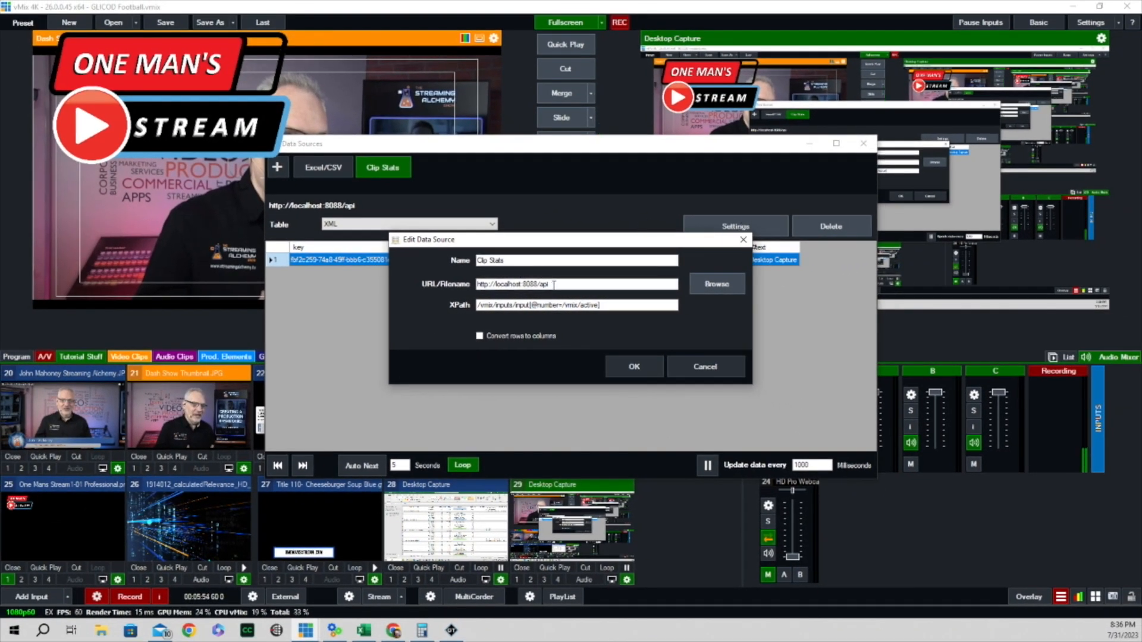
pyautogui.moveTo(553, 284); pyautogui.dragTo(534, 285)
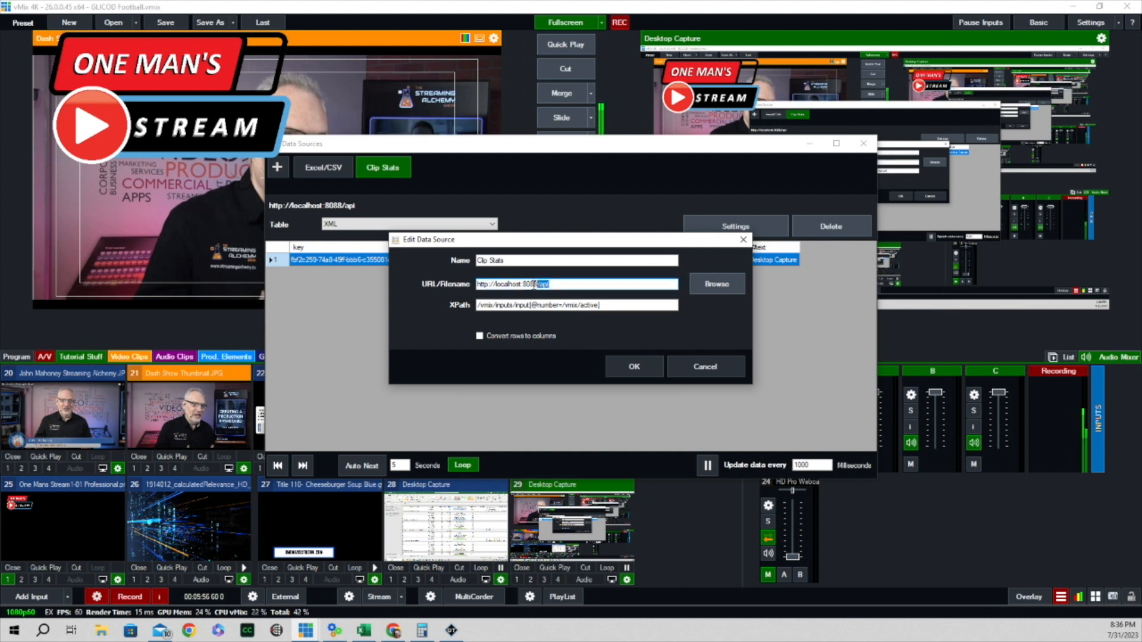
pyautogui.click(632, 366)
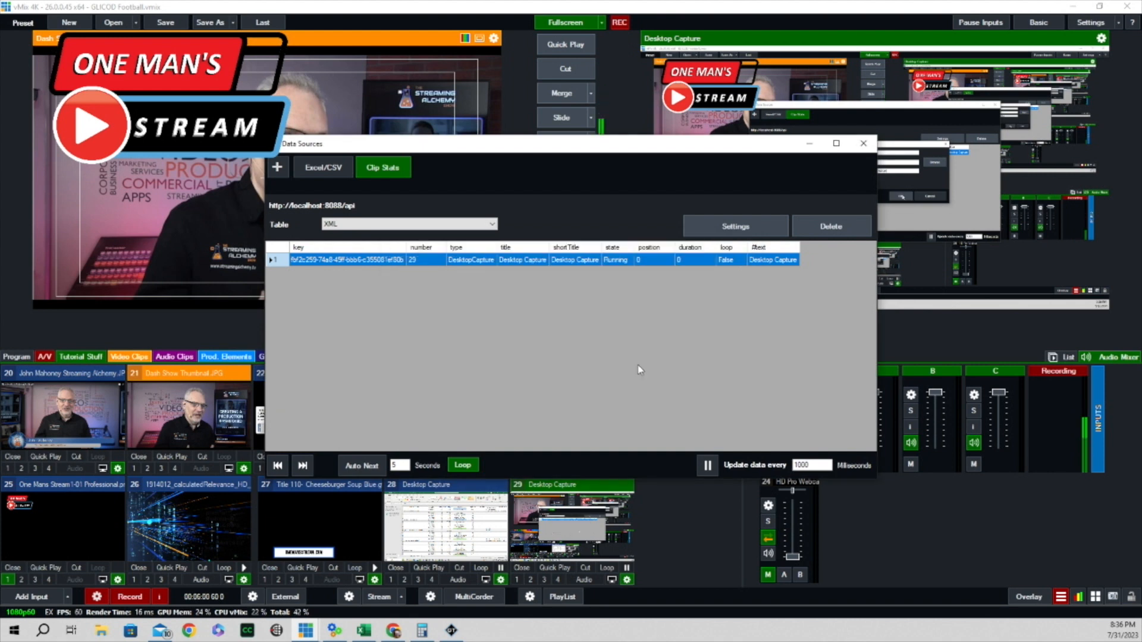
pyautogui.click(808, 144)
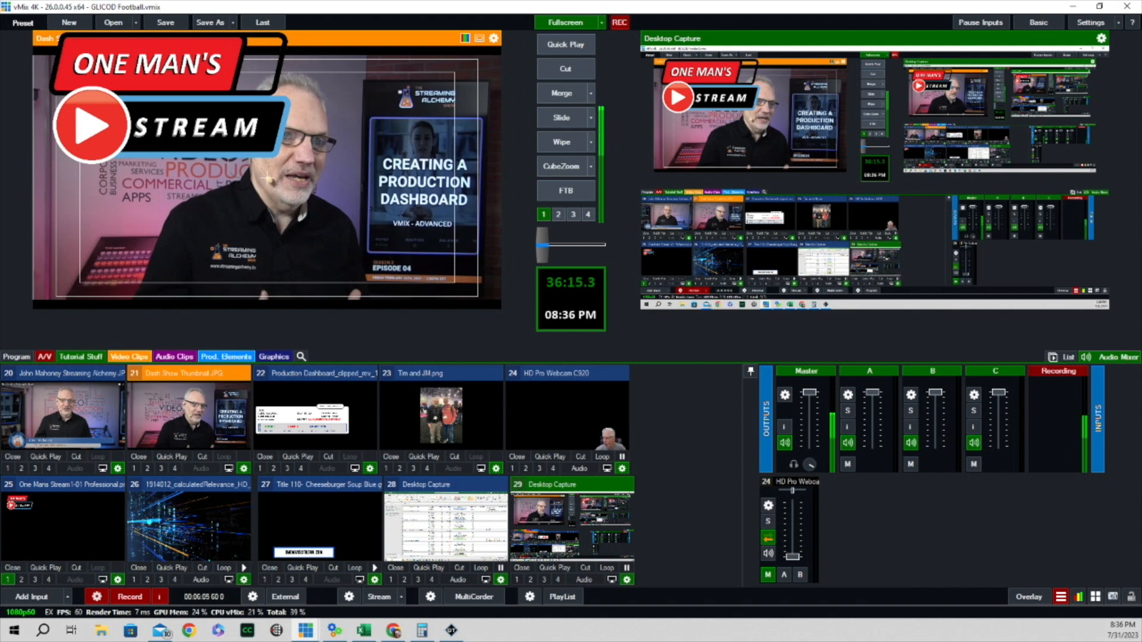
pyautogui.hotkey('alt', 'Tab')
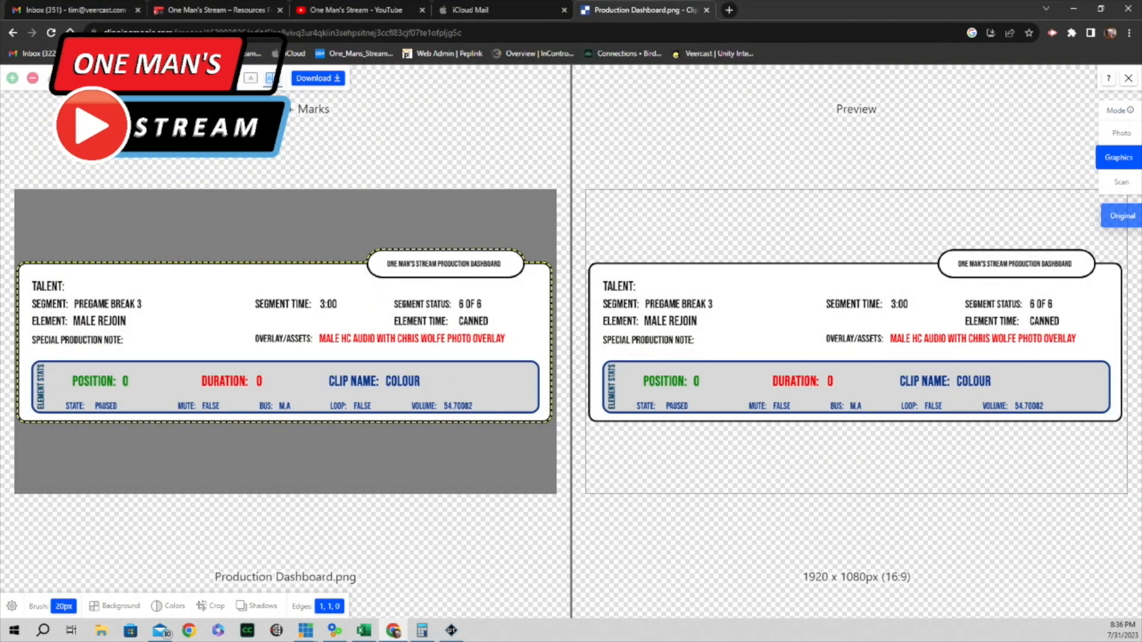
pyautogui.hotkey('ctrl', 't')
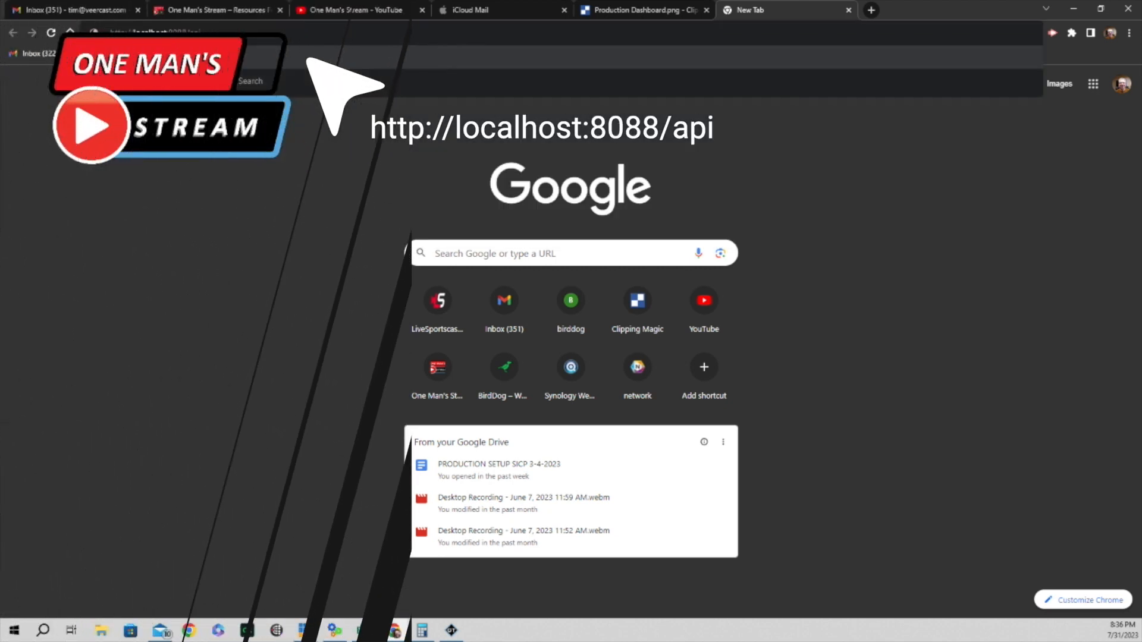
pyautogui.press('Return')
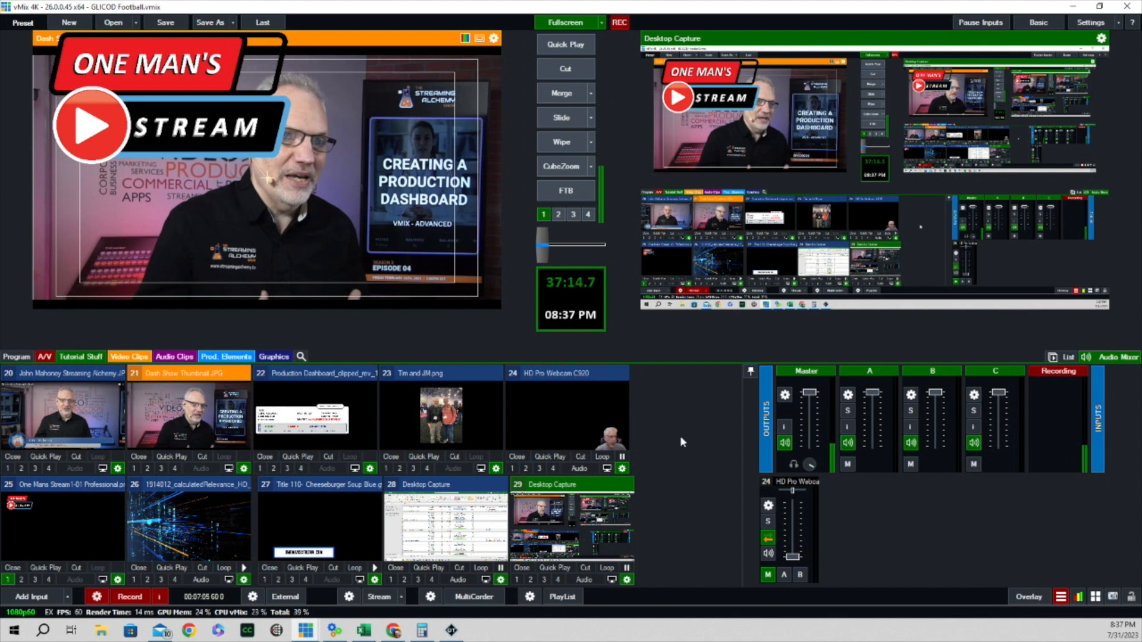
# - Reopen the Data Sources Manager in vMix and examine the XPath in the Clip Stats source's settings
pyautogui.click(1061, 597)
pyautogui.click(1004, 473)
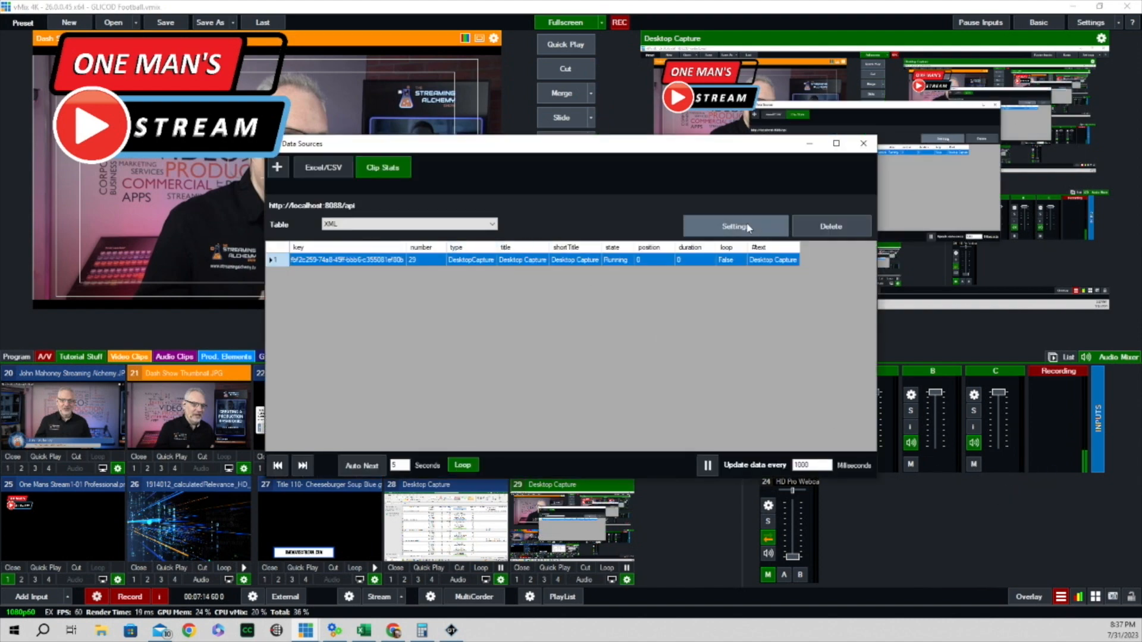
pyautogui.click(748, 228)
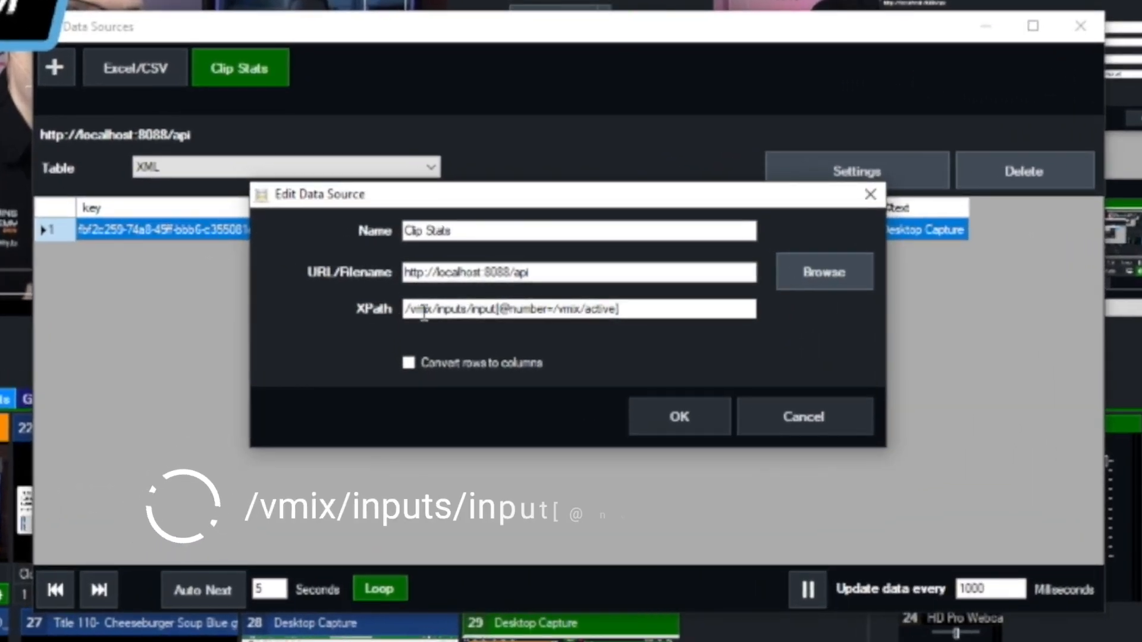
pyautogui.click(496, 305)
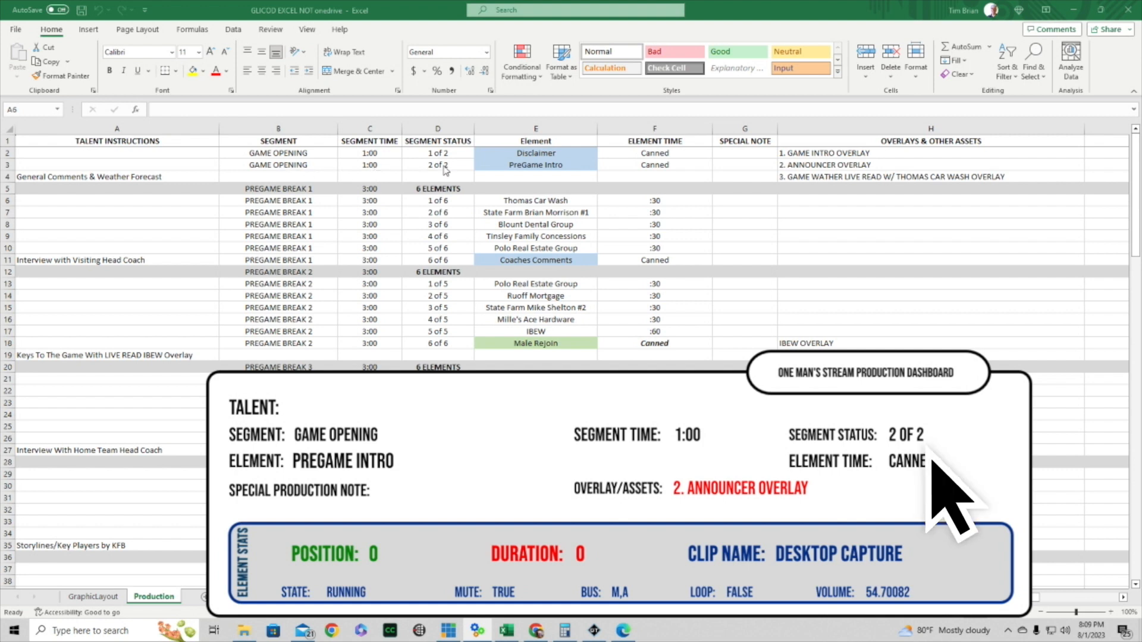
# - Highlight row 3 and then row 4 of the Production sheet in Excel to compare them with the dashboard
pyautogui.click(5, 165)
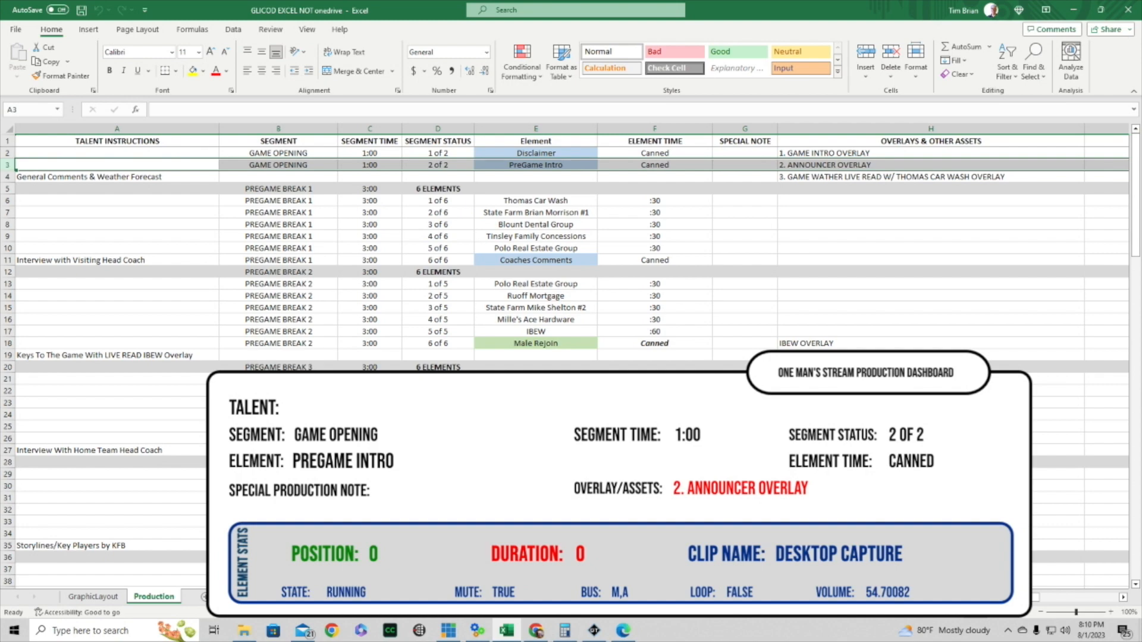
pyautogui.click(8, 177)
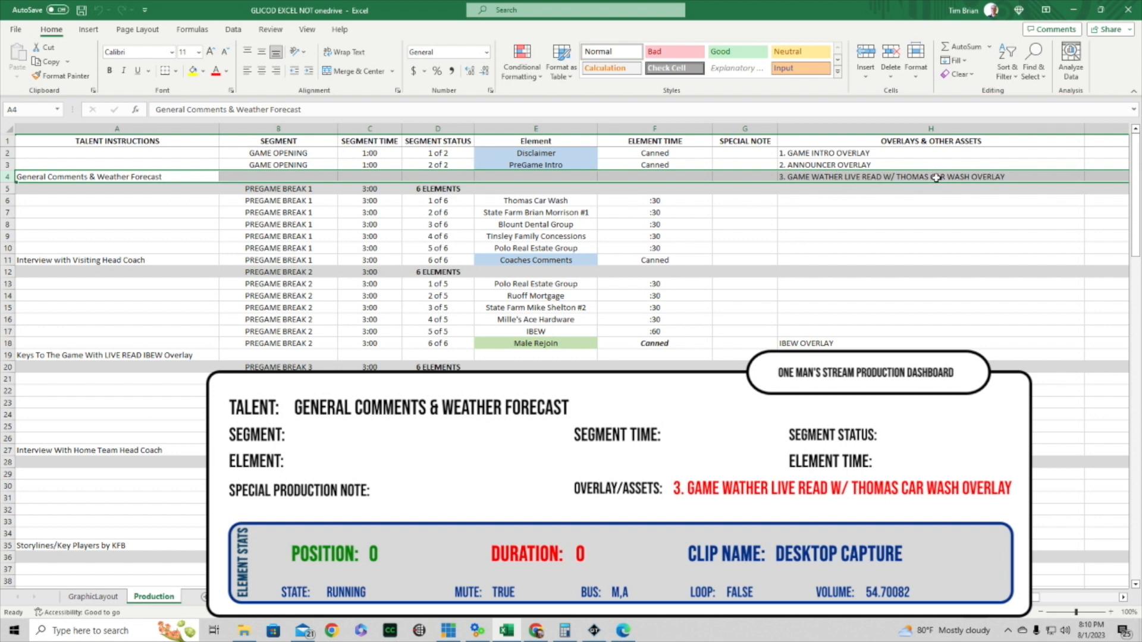
# - Correct "WATHER" to "WEATHER" in row 4's Overlays & Other Assets cell and save the workbook
pyautogui.doubleClick(820, 177)
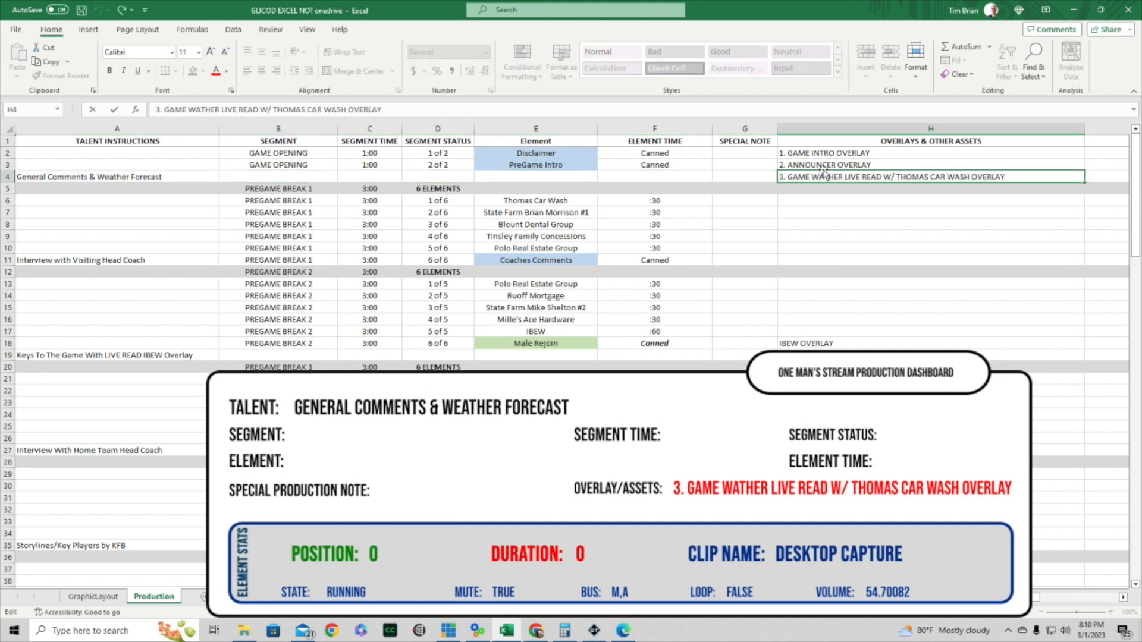
pyautogui.write('E')
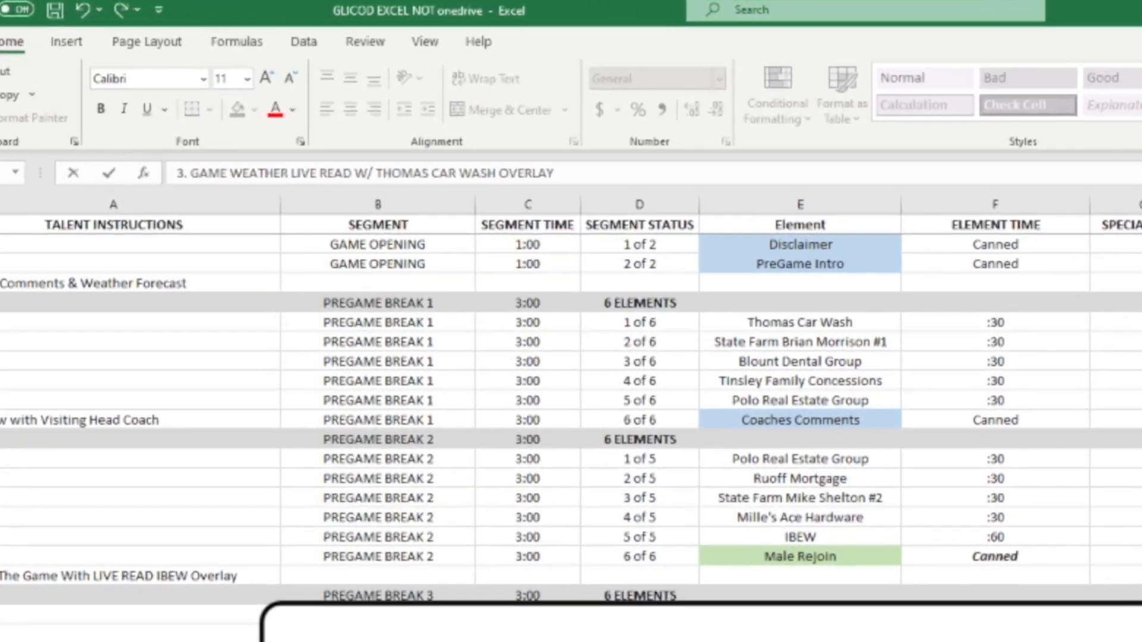
pyautogui.click(831, 199)
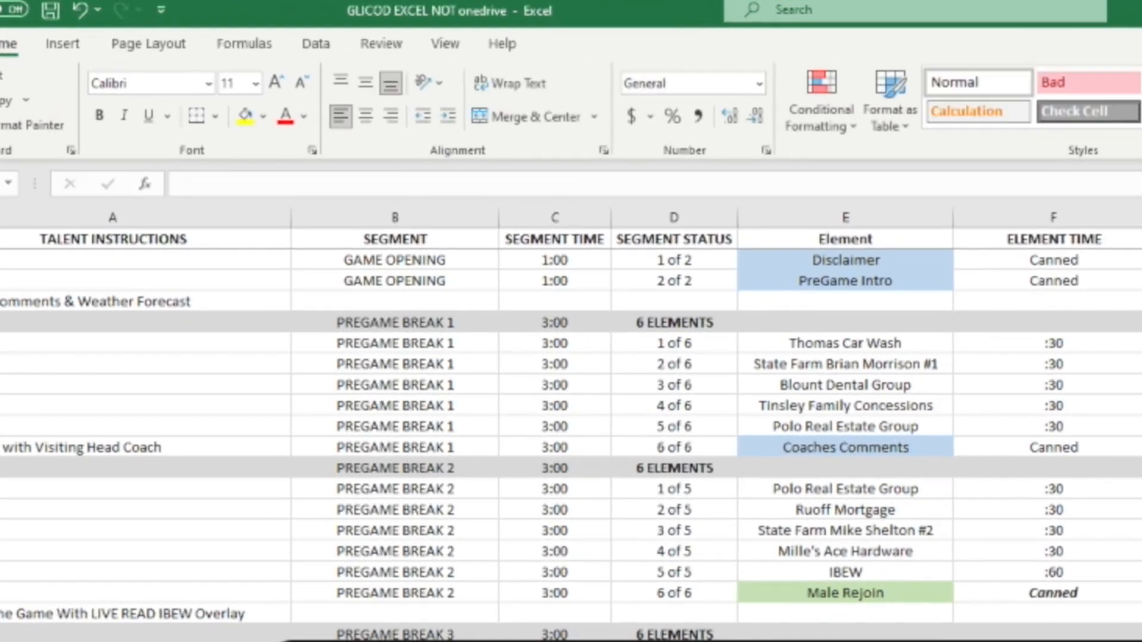
pyautogui.click(1141, 302)
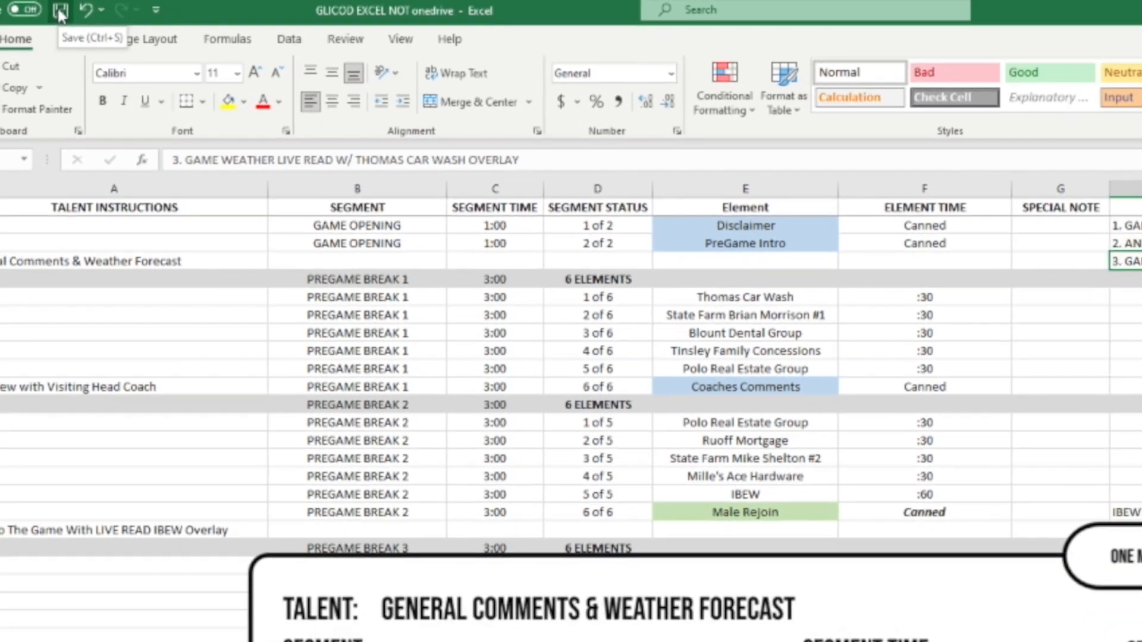
pyautogui.click(51, 13)
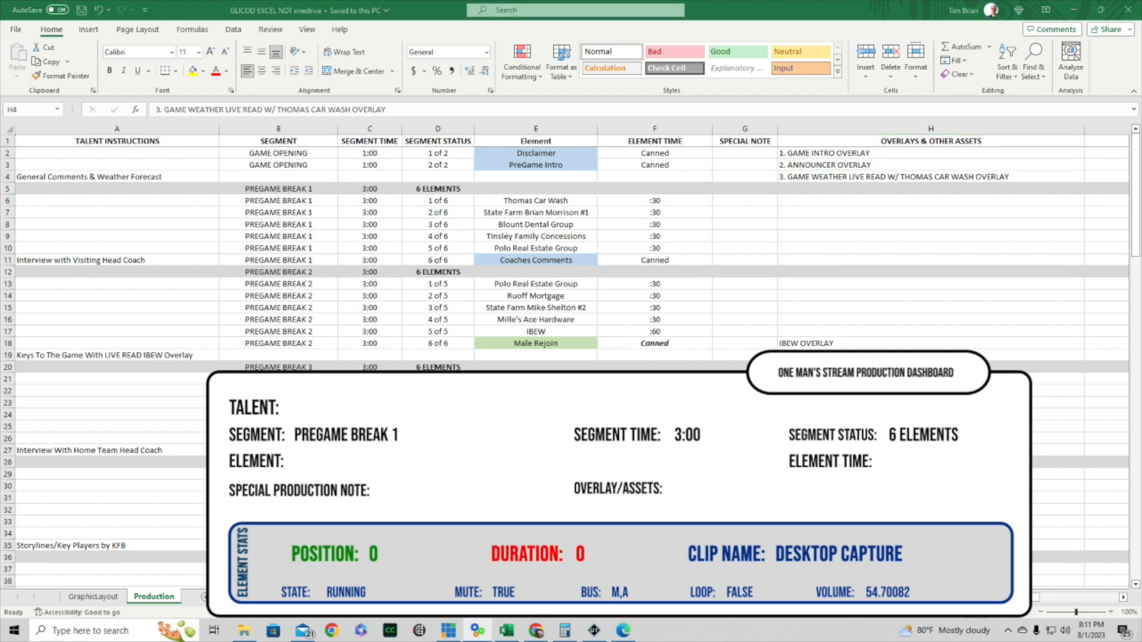
# - Highlight row 5 and then row 6 of the Production sheet, and reposition the vMix Universal Title Controller window
pyautogui.click(7, 186)
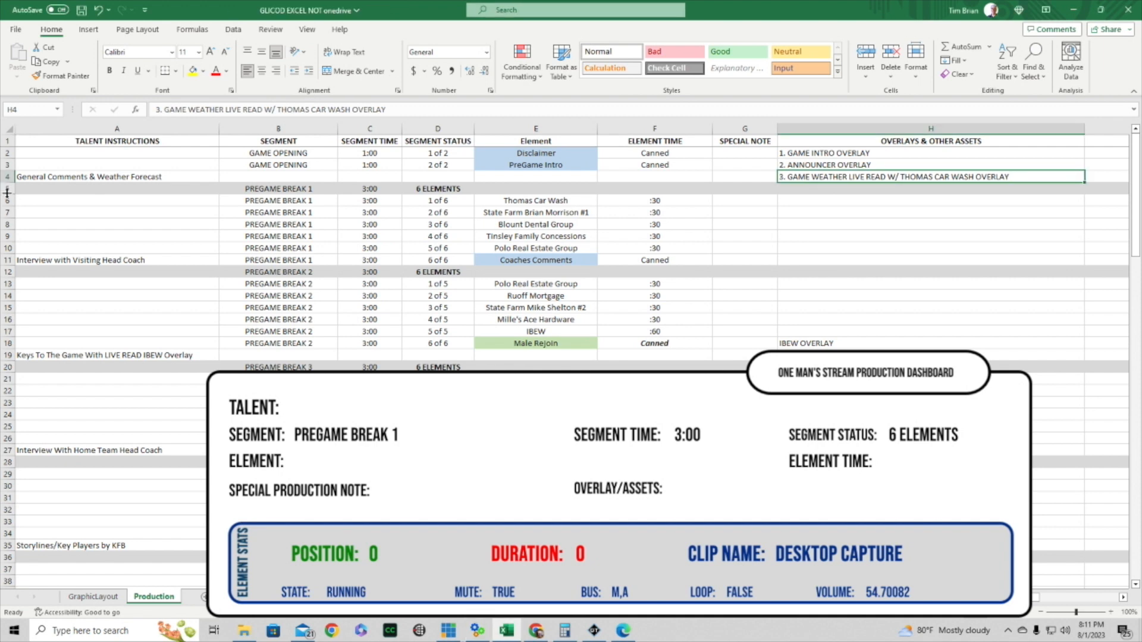
pyautogui.click(8, 189)
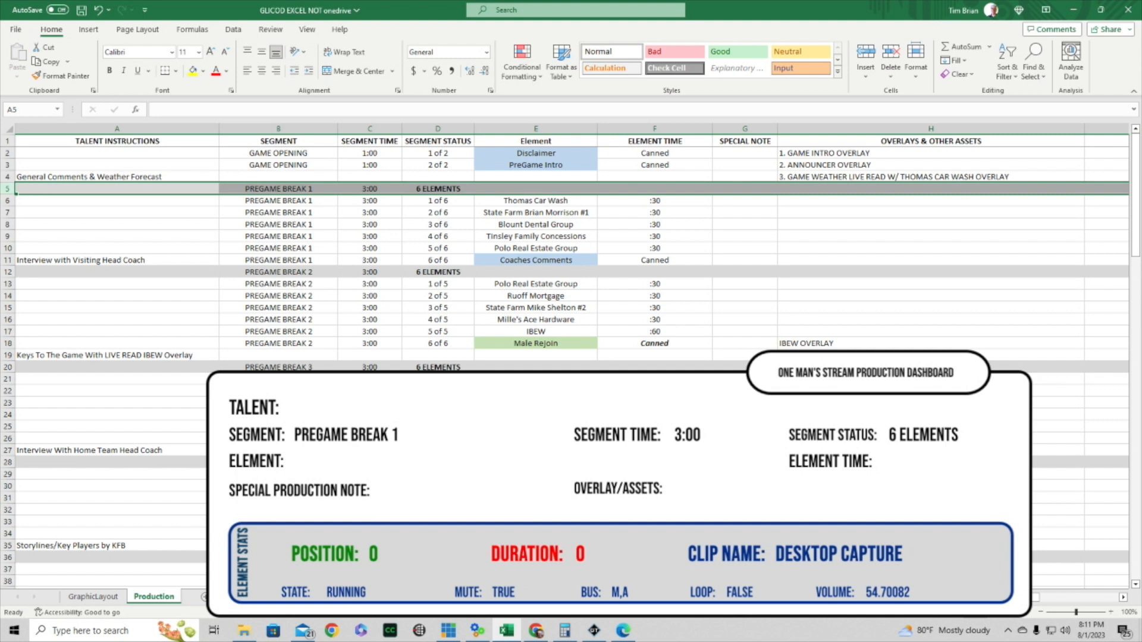
pyautogui.click(9, 200)
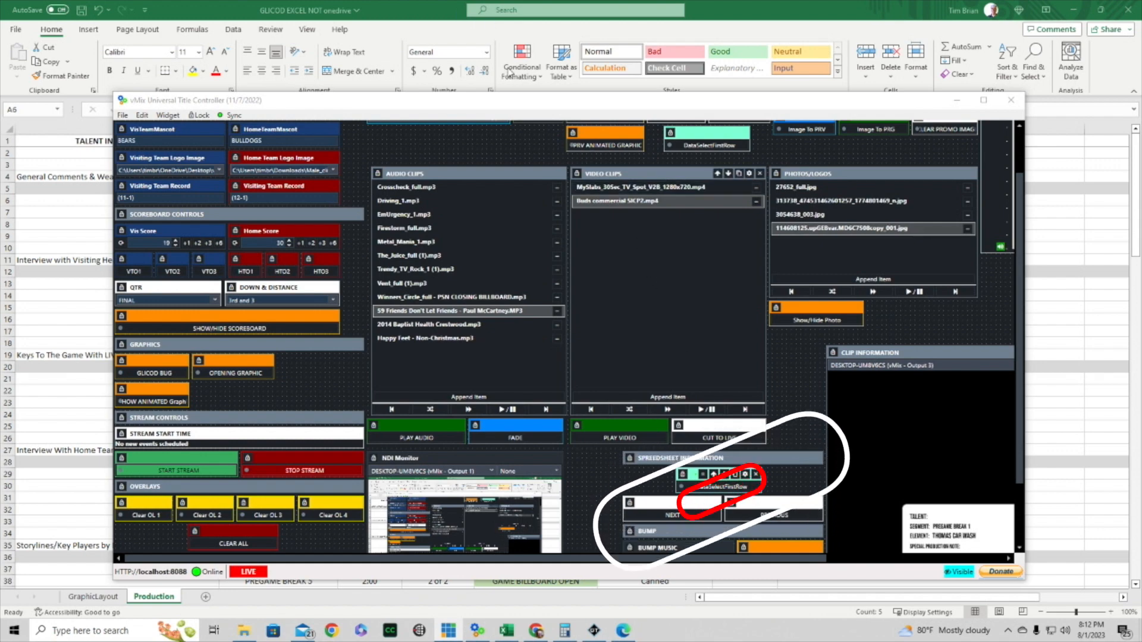
pyautogui.moveTo(570, 108); pyautogui.dragTo(575, 204)
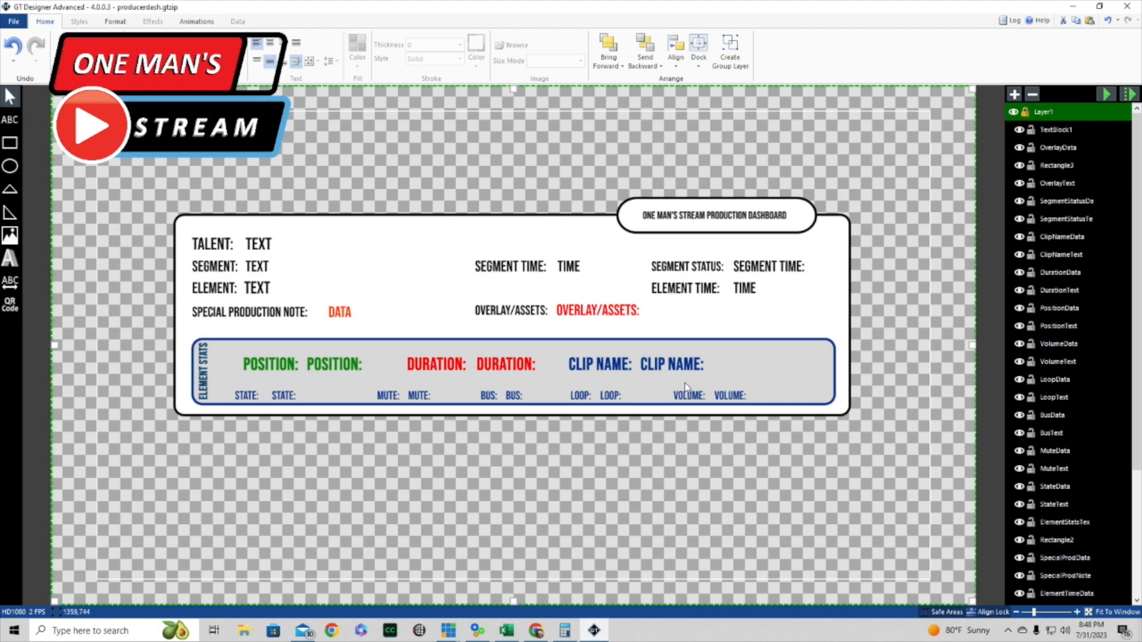
# - In GT Designer, draw a wide rounded rectangle below the dashboard panel, starting at about X 251, Y 731
pyautogui.click(11, 145)
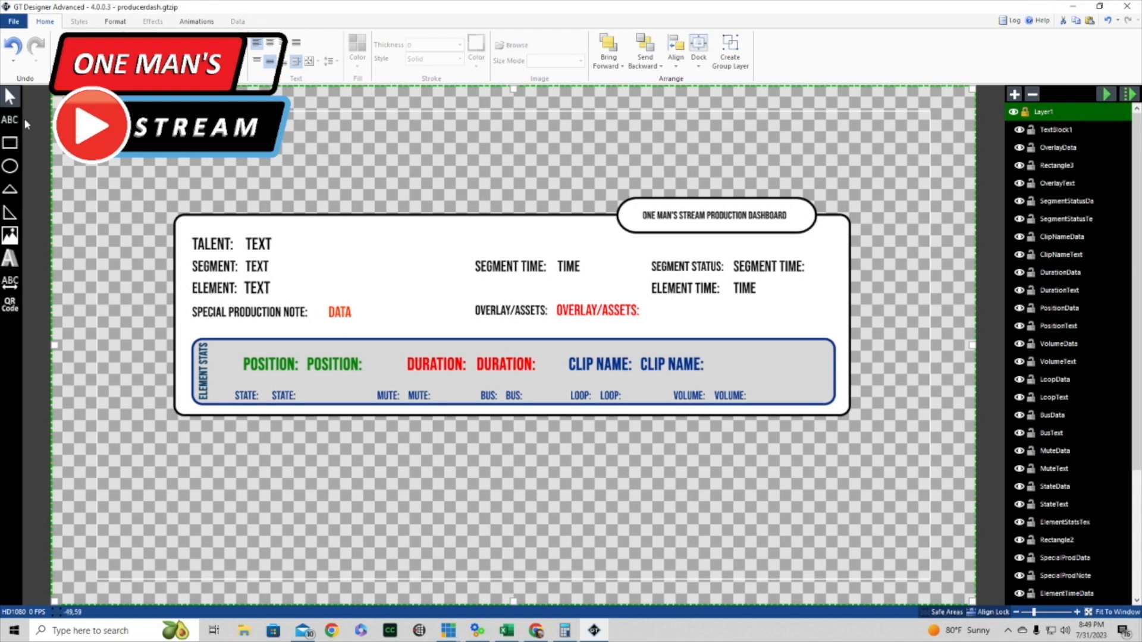
pyautogui.click(9, 143)
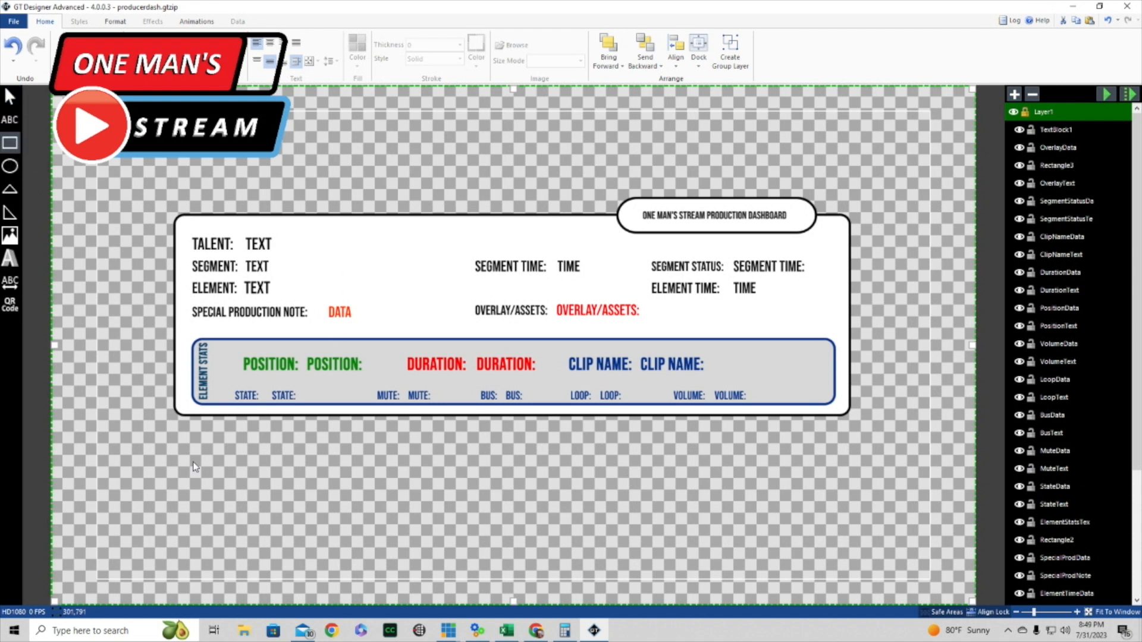
pyautogui.moveTo(173, 441); pyautogui.dragTo(856, 575)
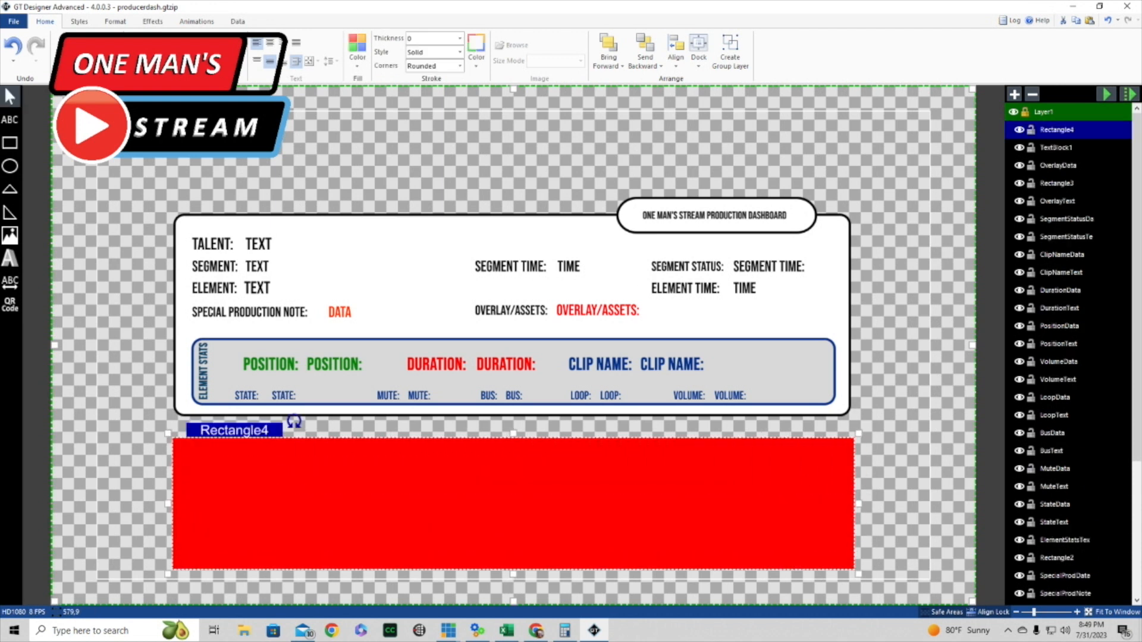
pyautogui.click(115, 24)
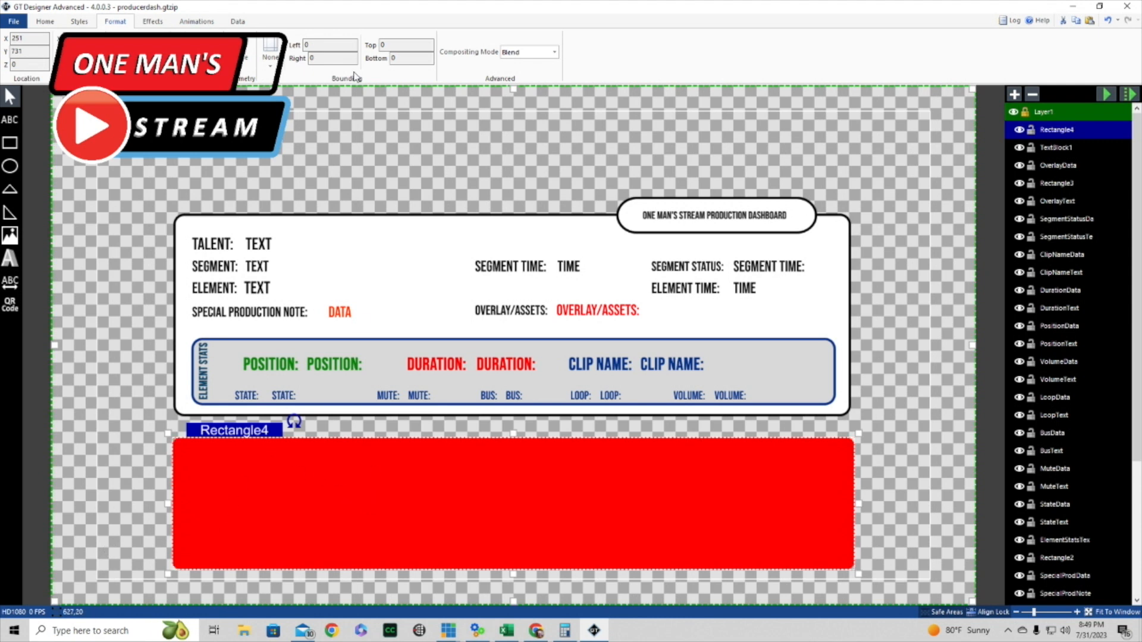
pyautogui.click(46, 22)
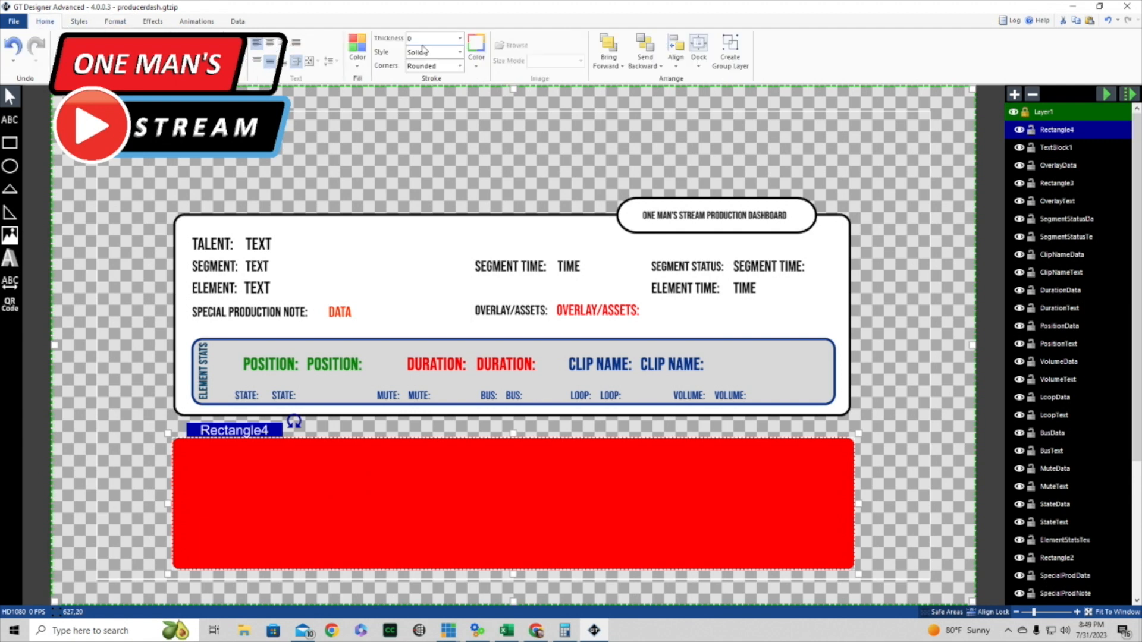
# - Set the new rectangle's fill color to white and its stroke color to black
pyautogui.click(358, 64)
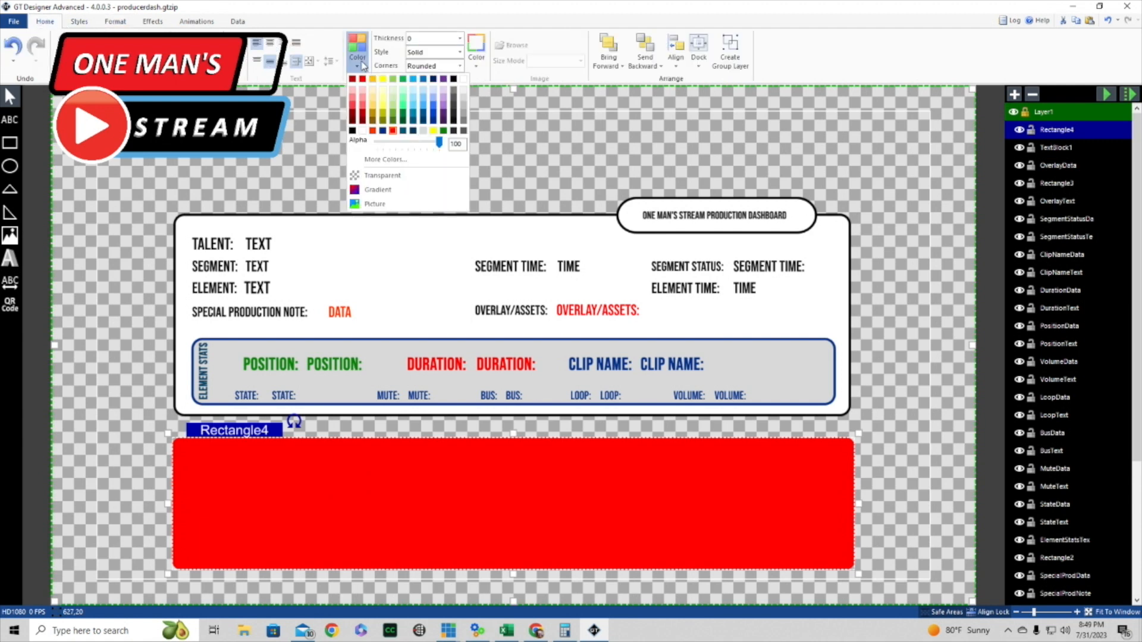
pyautogui.click(464, 79)
pyautogui.click(478, 69)
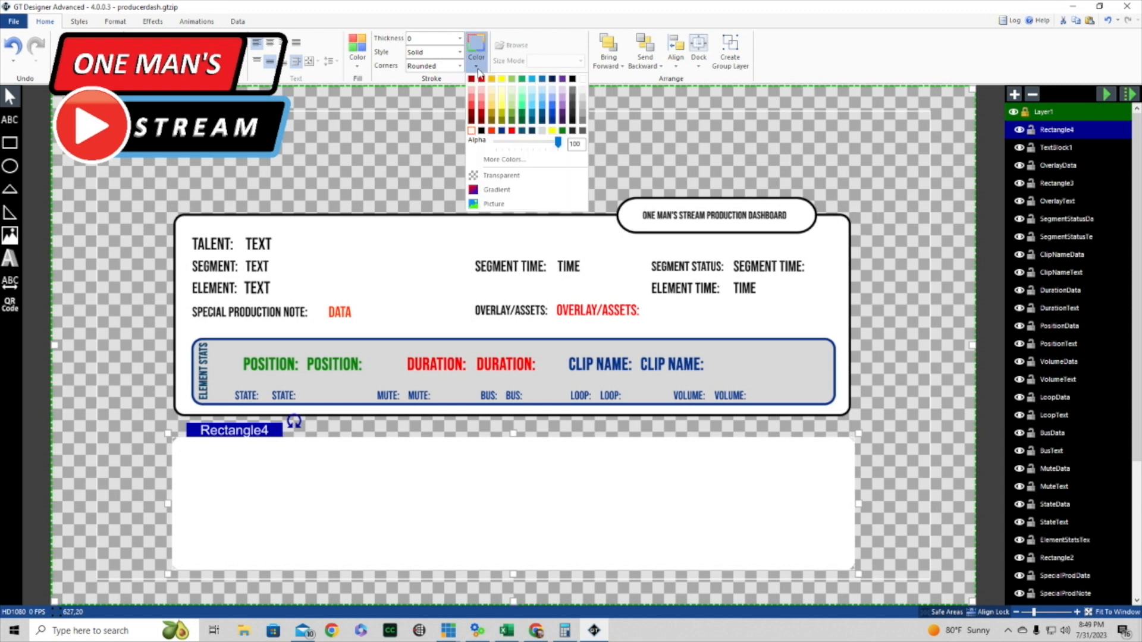
pyautogui.click(575, 79)
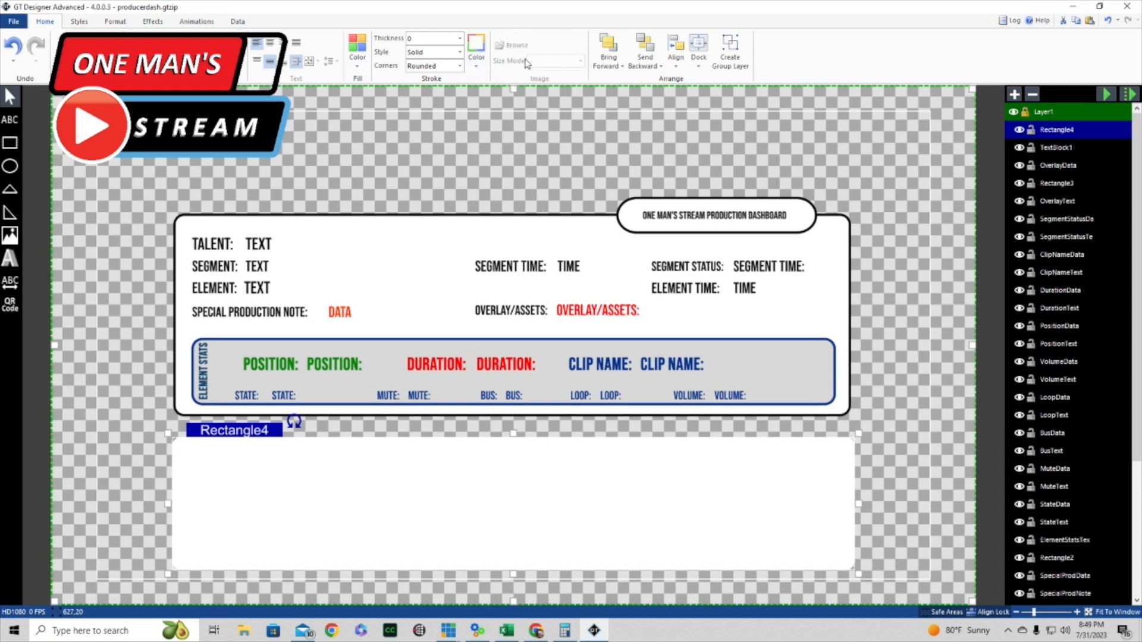
# - Set the large lower rectangle's stroke thickness to 5
pyautogui.click(459, 38)
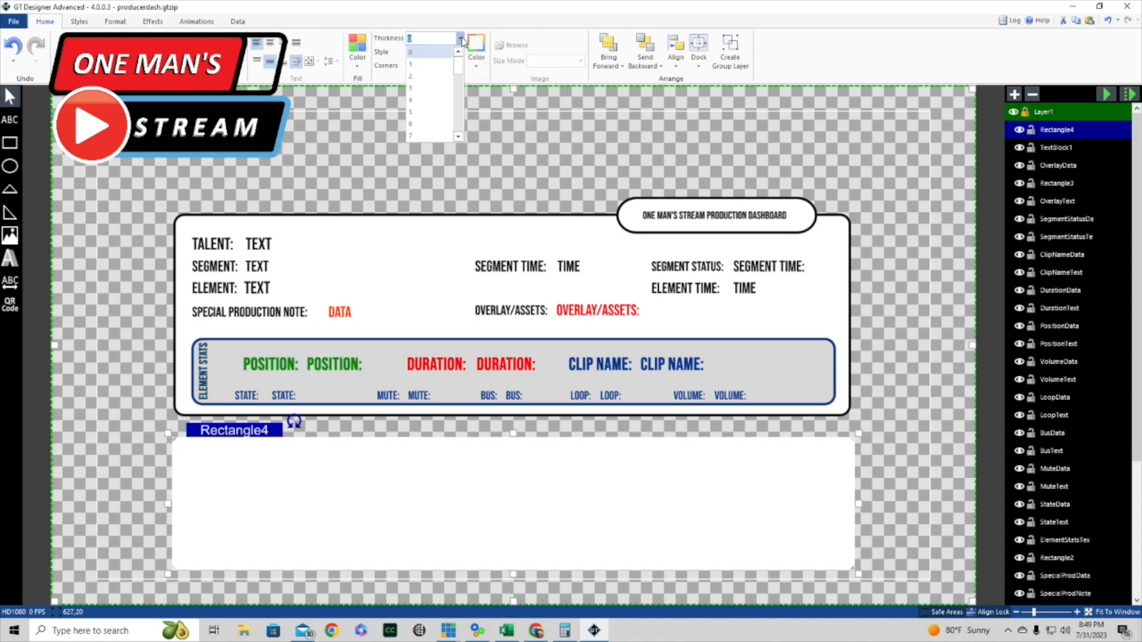
pyautogui.click(422, 112)
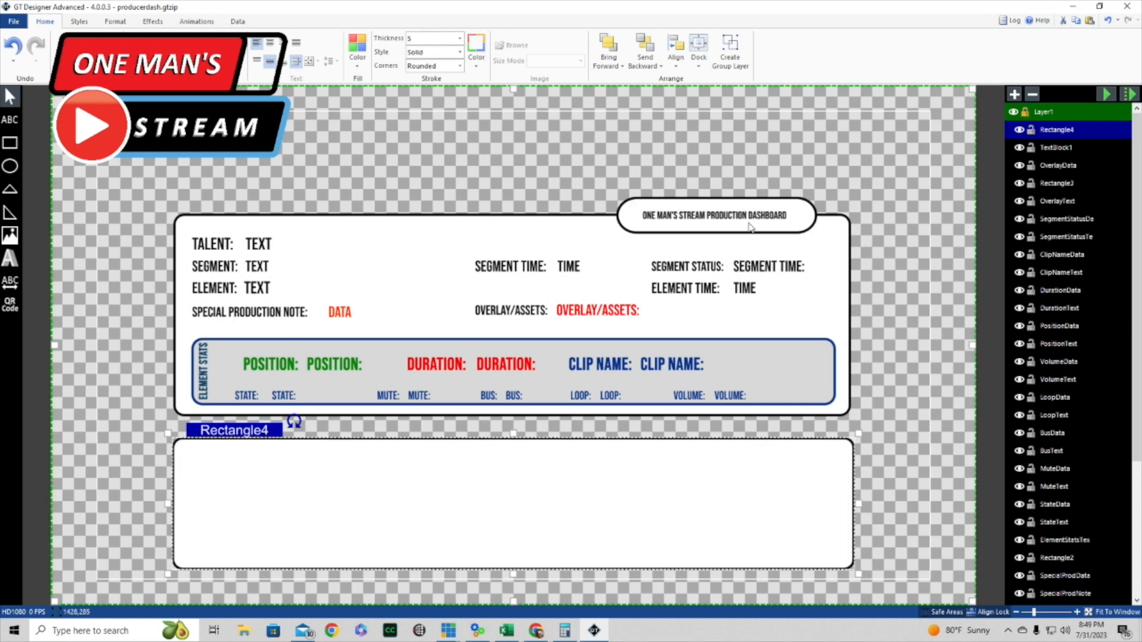
# - Draw a narrow rectangle across the lower panel's upper edge at about X 1147, Y 709, and fully round its corners
pyautogui.click(12, 148)
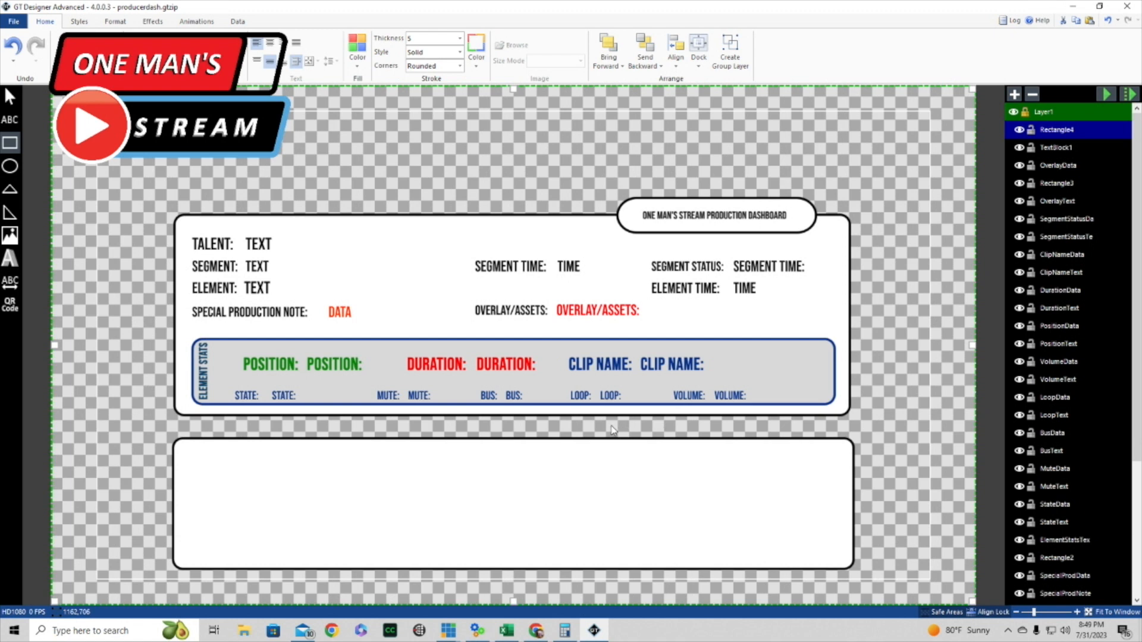
pyautogui.moveTo(604, 429); pyautogui.dragTo(843, 461)
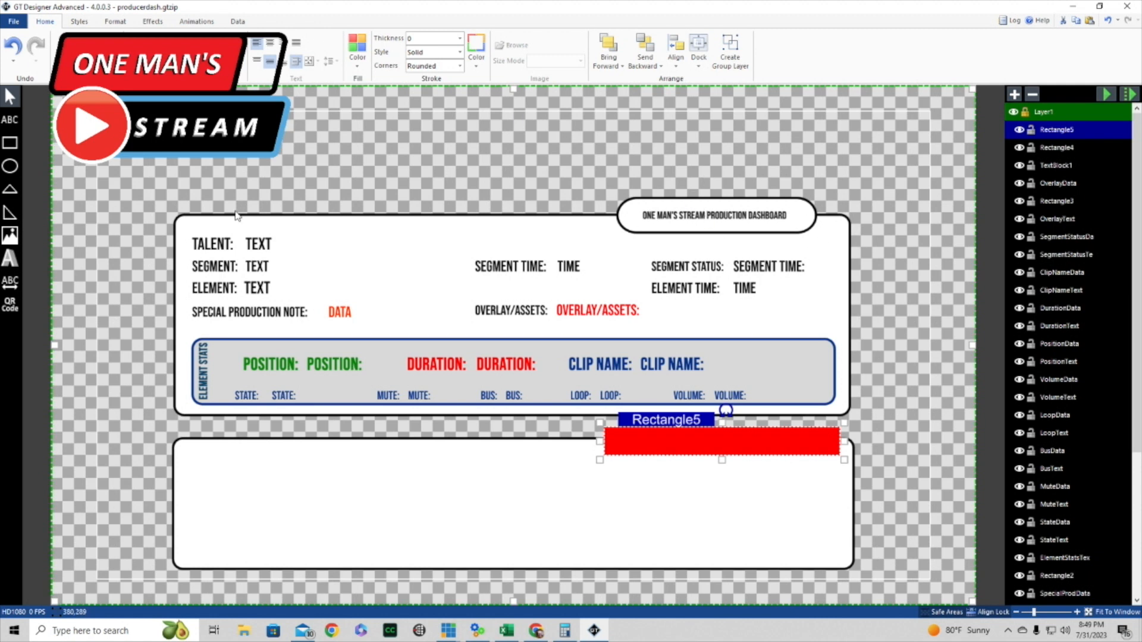
pyautogui.click(115, 21)
pyautogui.moveTo(208, 58); pyautogui.dragTo(405, 59)
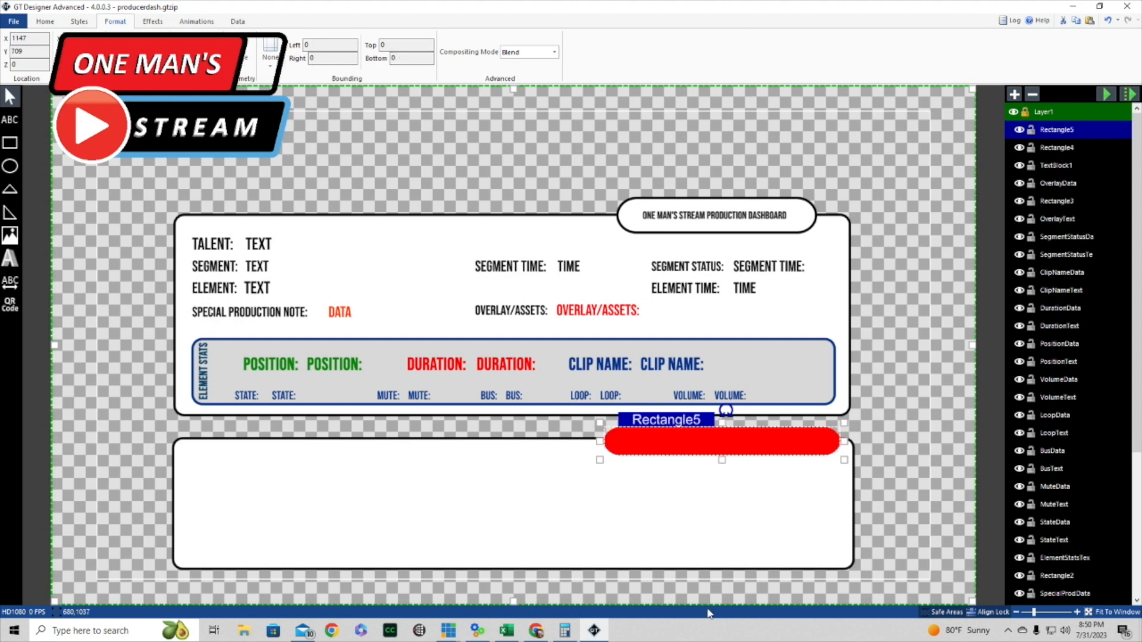
# - Give the narrow pill-shaped rectangle a white fill and a black stroke with thickness 5
pyautogui.click(47, 22)
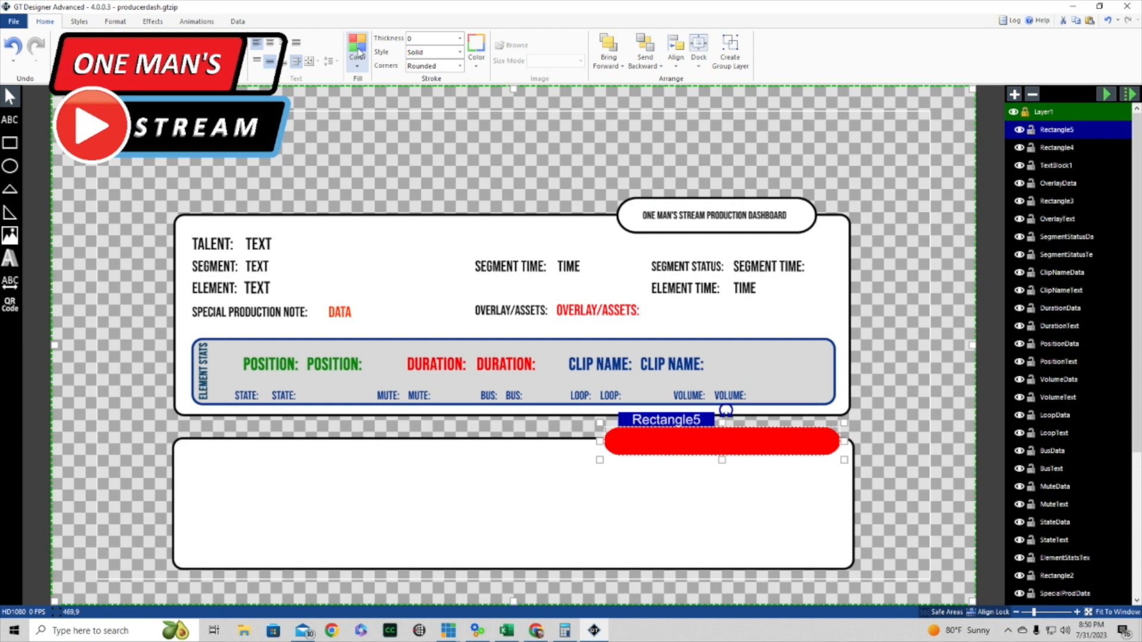
pyautogui.click(358, 53)
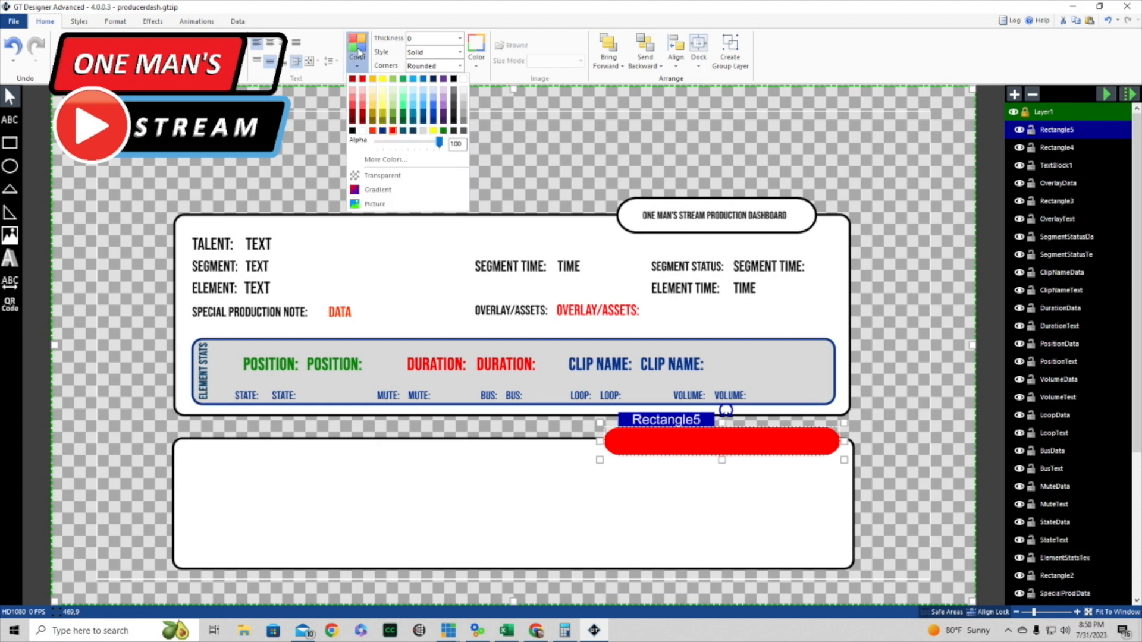
pyautogui.click(463, 78)
pyautogui.click(476, 65)
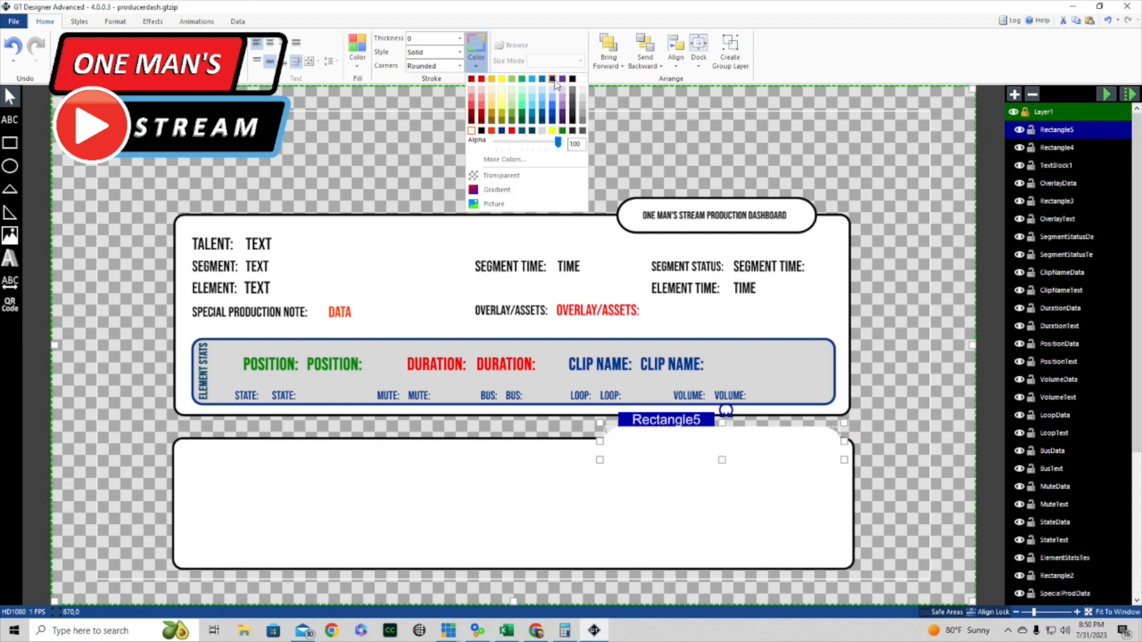
pyautogui.click(581, 78)
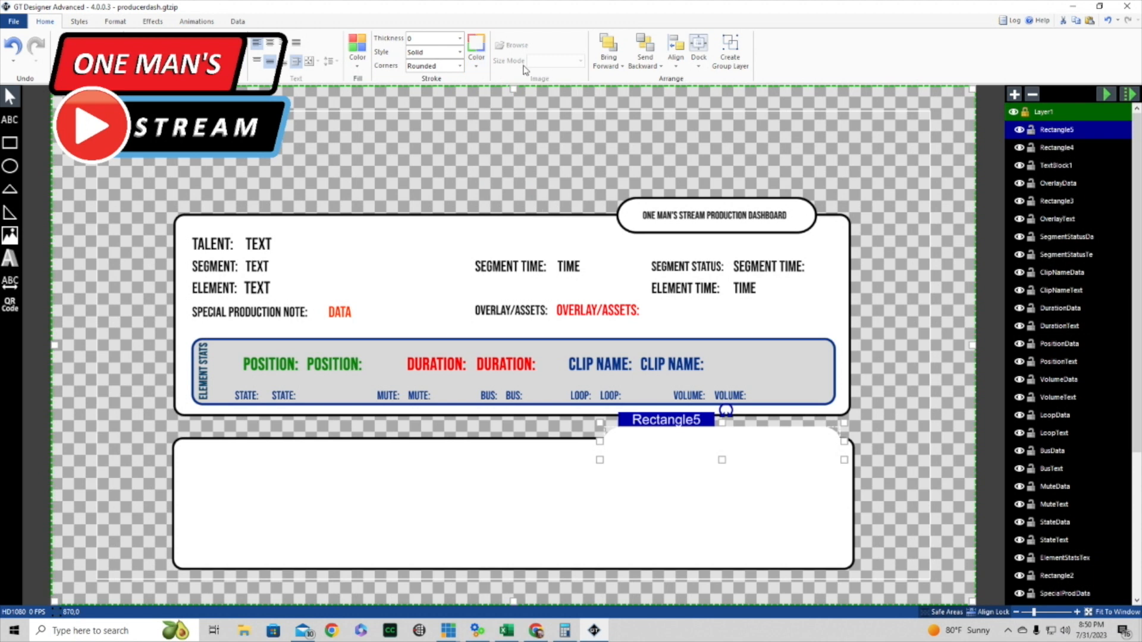
pyautogui.click(460, 39)
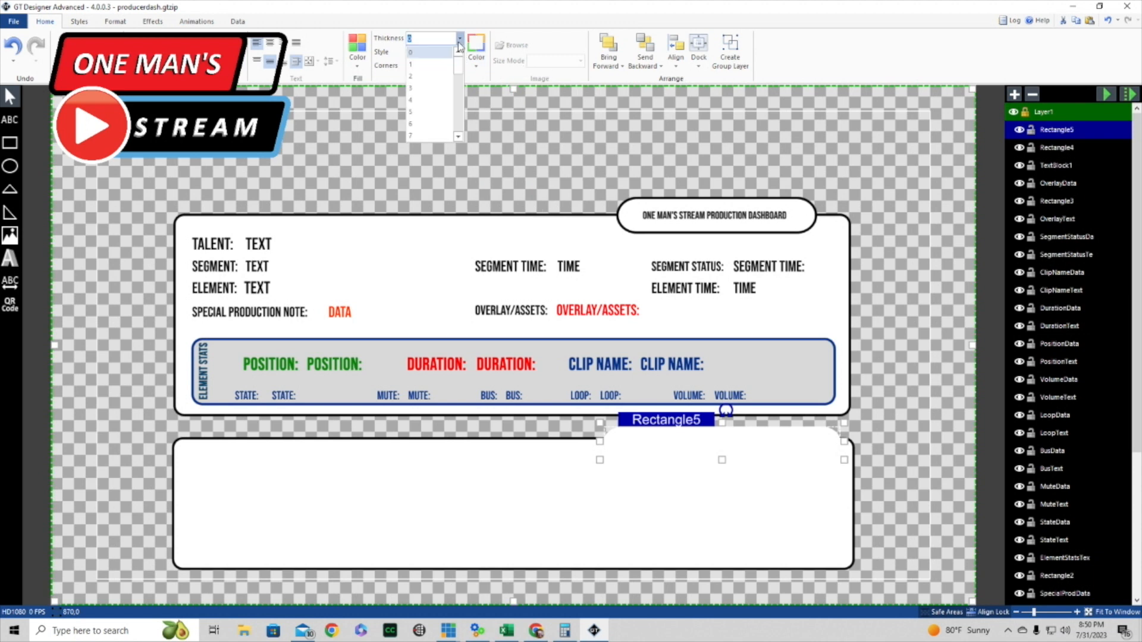
pyautogui.click(427, 113)
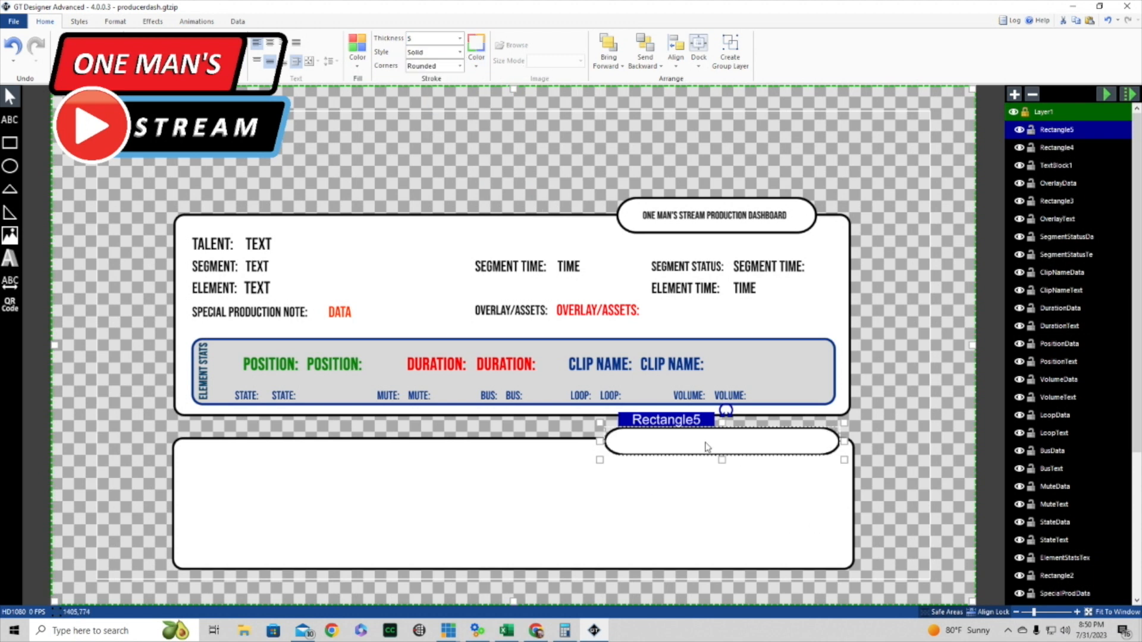
pyautogui.click(647, 519)
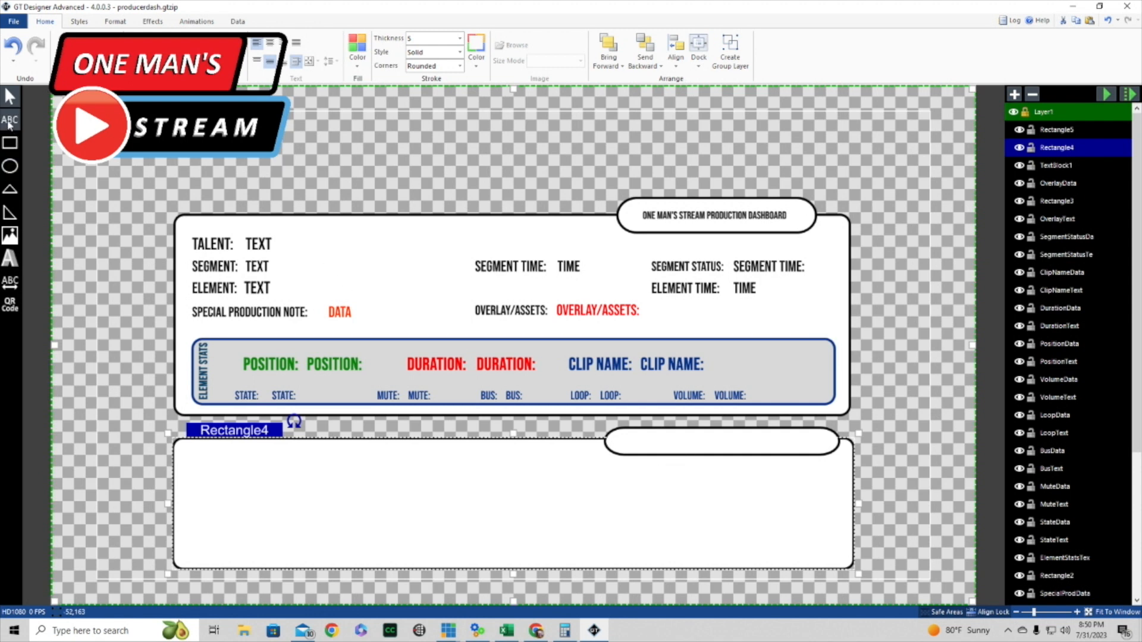
# - Add a text block inside the lower panel's white pill and center its text horizontally and vertically
pyautogui.click(166, 205)
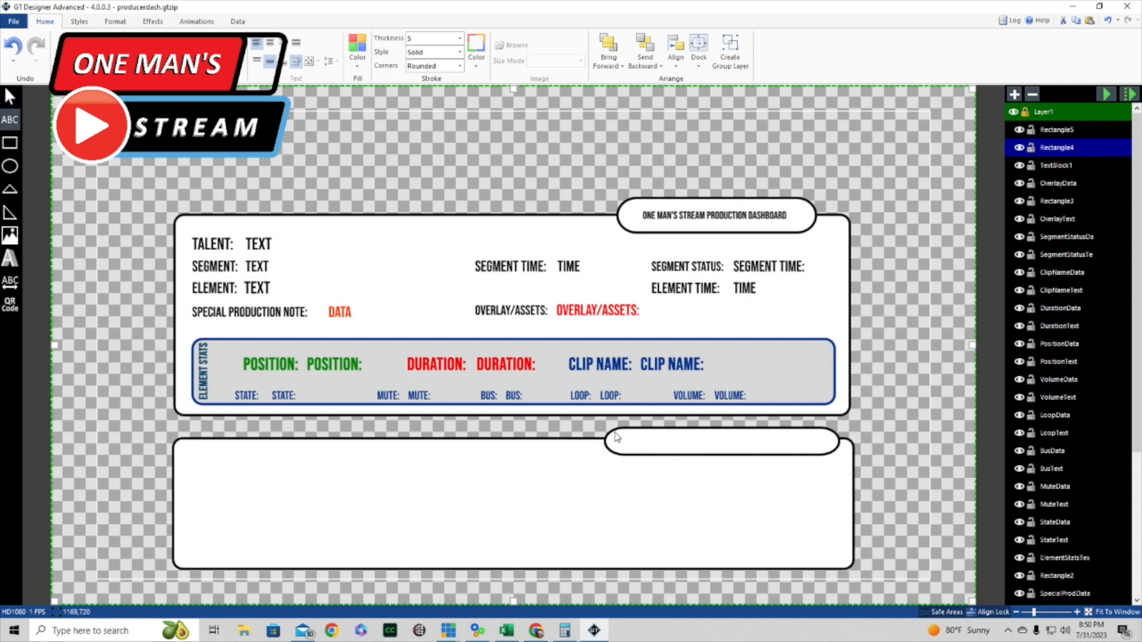
pyautogui.moveTo(616, 439); pyautogui.dragTo(825, 457)
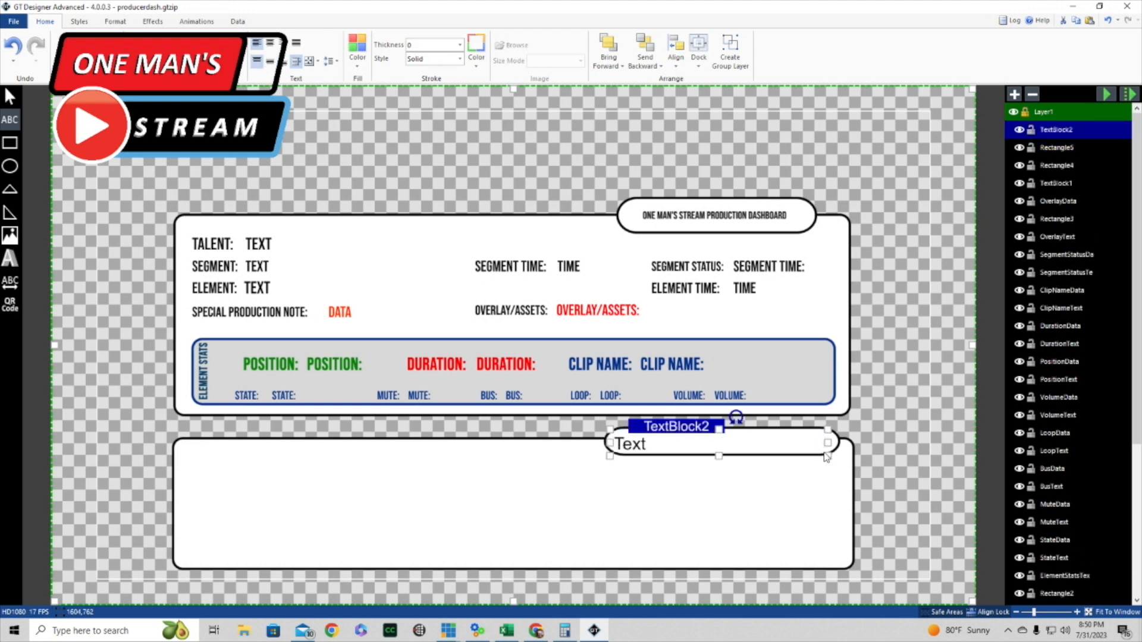
pyautogui.moveTo(824, 453); pyautogui.dragTo(825, 453)
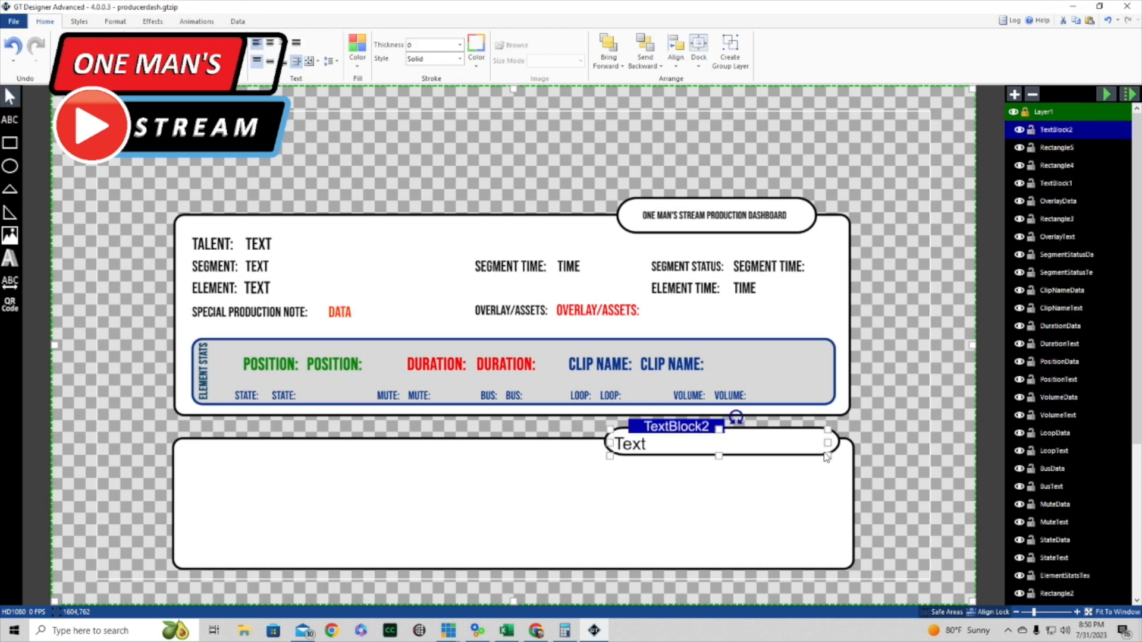
pyautogui.click(271, 43)
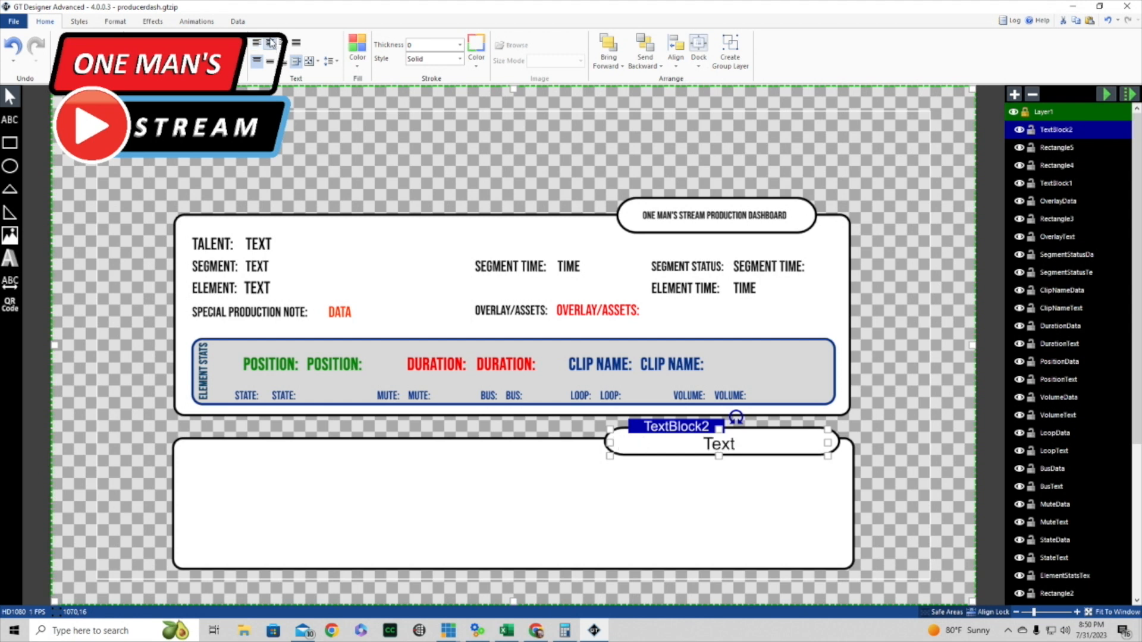
pyautogui.click(271, 61)
# - Change the new text block's font to the dashboard's condensed all-caps typeface and set its automatic resizing to Shrink
pyautogui.click(201, 44)
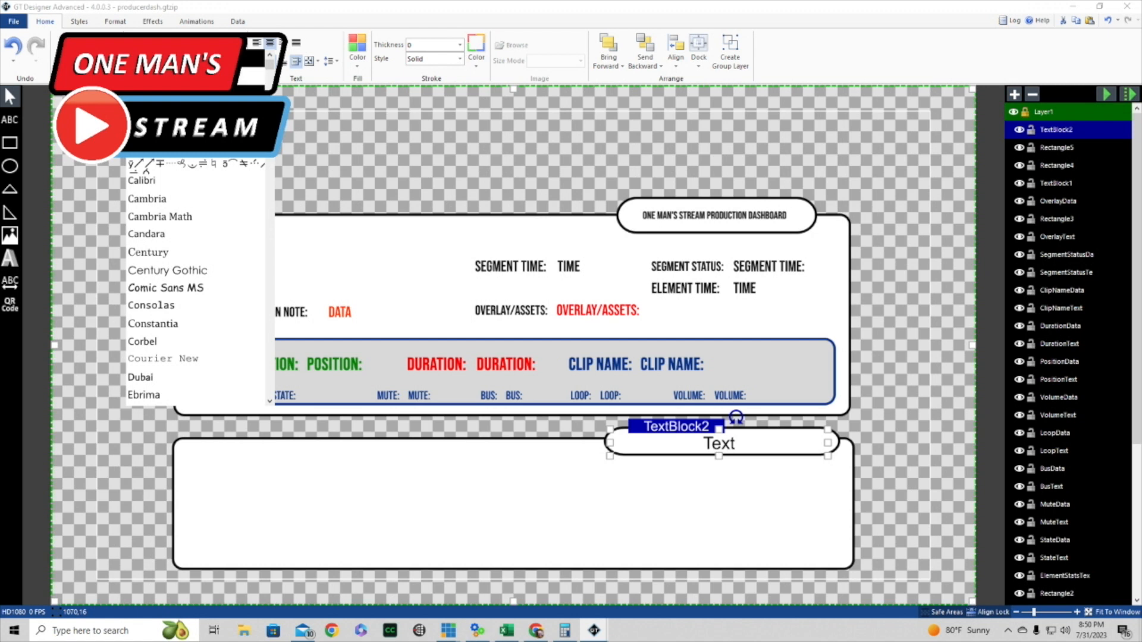
pyautogui.click(202, 112)
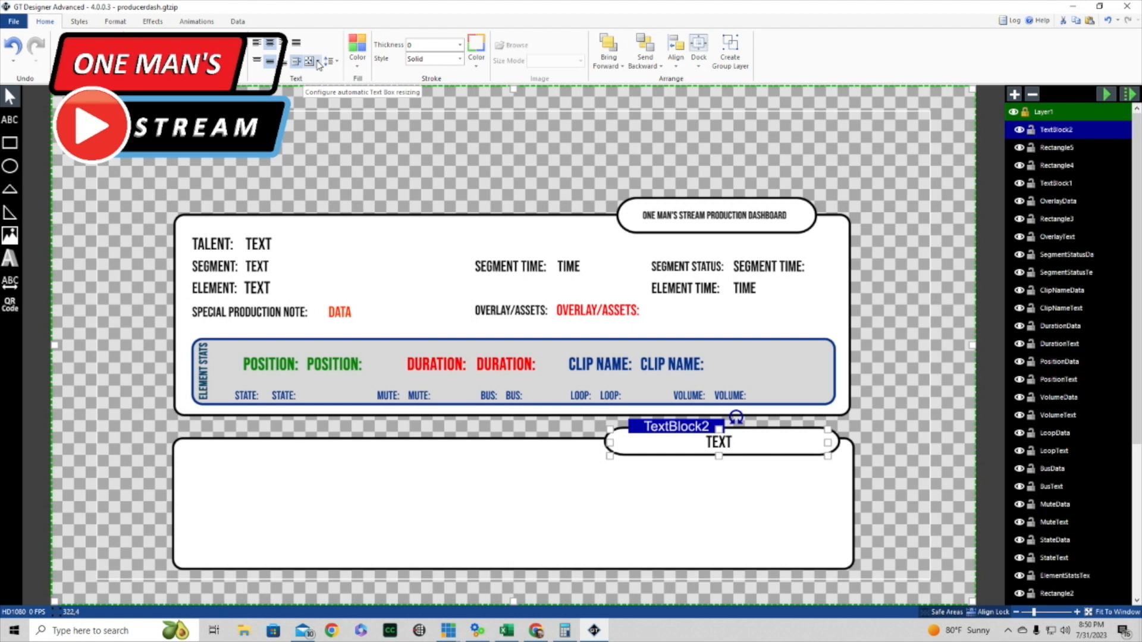
pyautogui.click(320, 61)
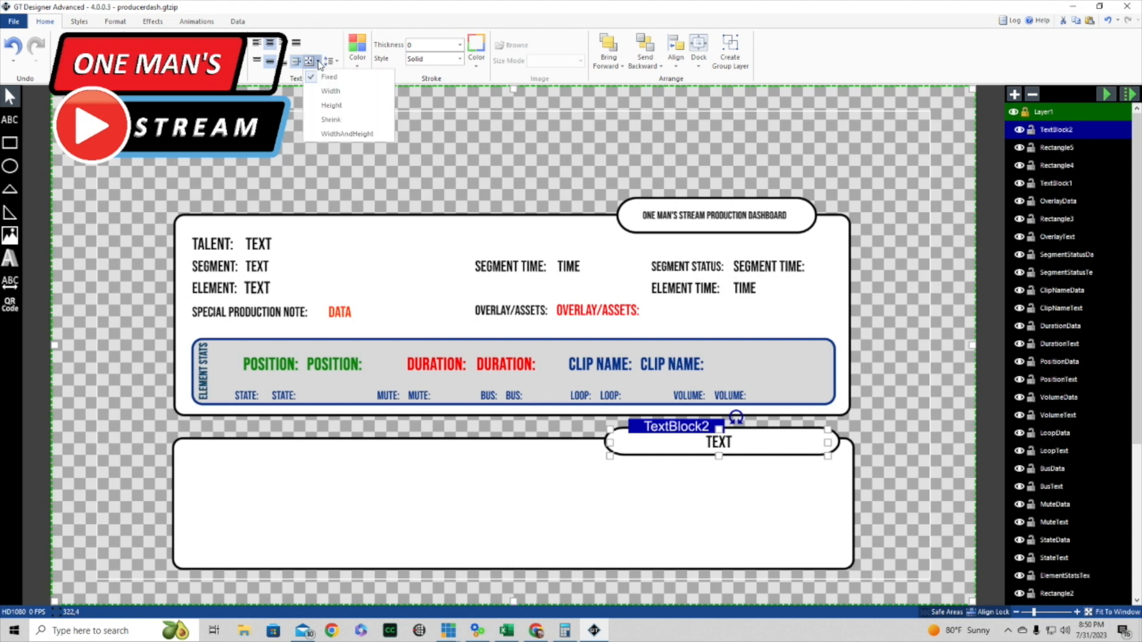
pyautogui.click(338, 124)
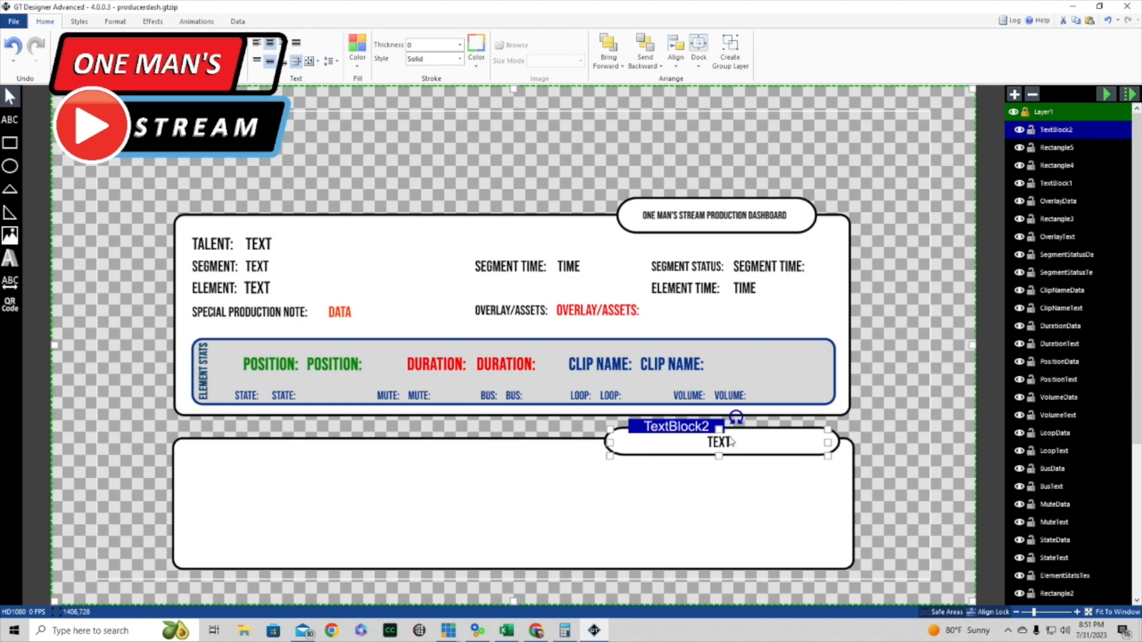
# - Replace the text block's placeholder with "ONE MAN'S STREAM PRODUCTION DASHBOARD"
pyautogui.doubleClick(732, 447)
pyautogui.write("ONE MAN'S STREAM PROD")
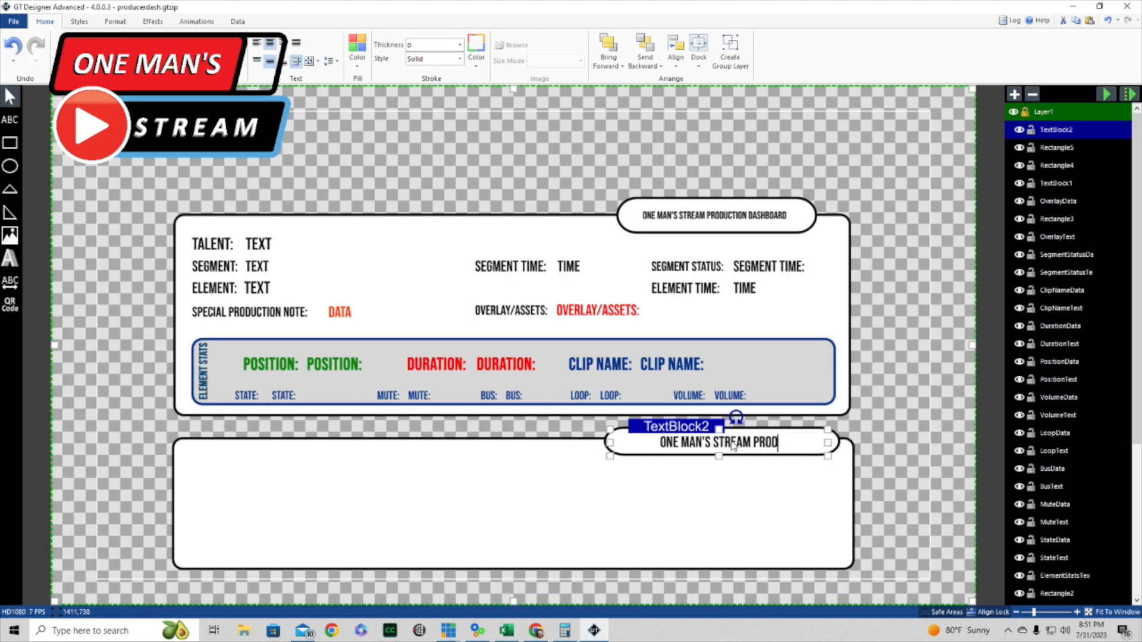
pyautogui.write('UCTI')
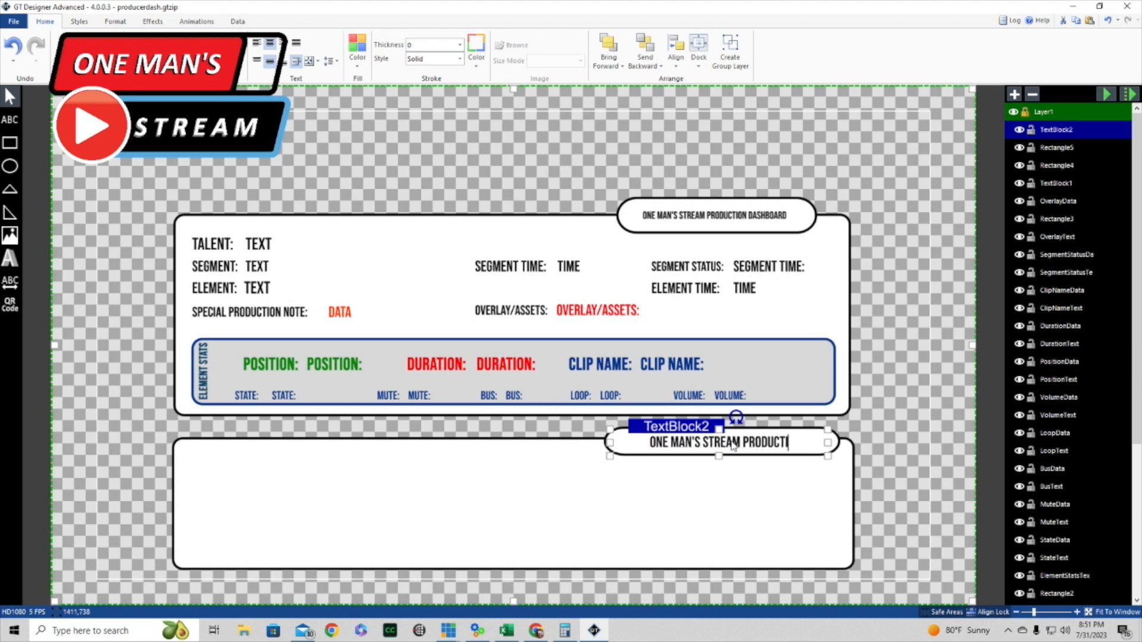
pyautogui.write('ON DA')
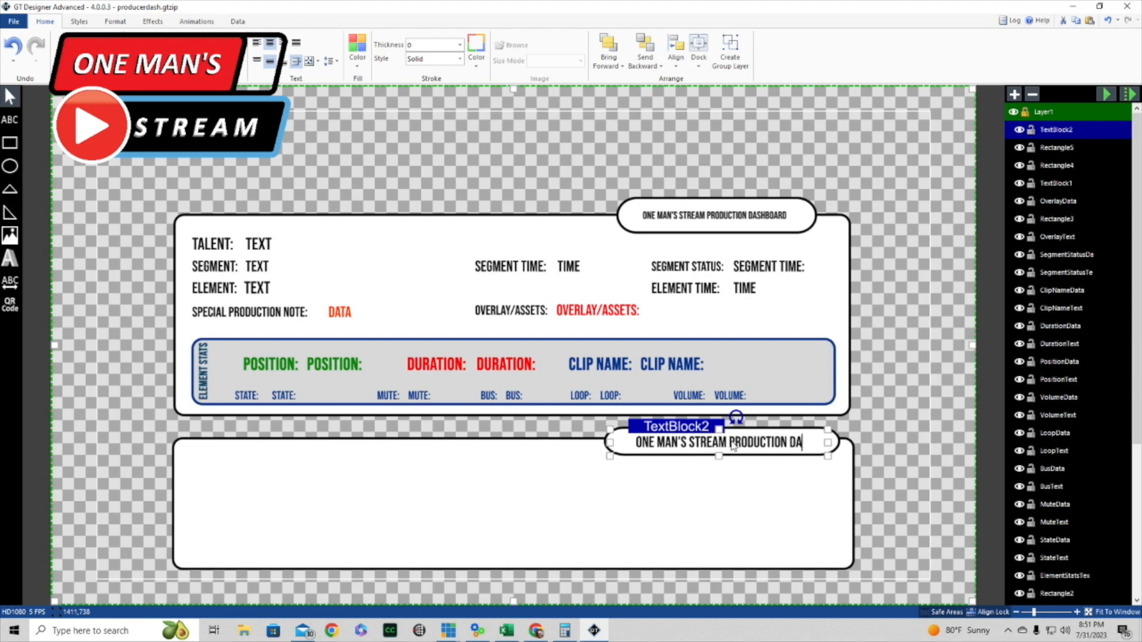
pyautogui.write('SHBOARD')
pyautogui.press('Escape')
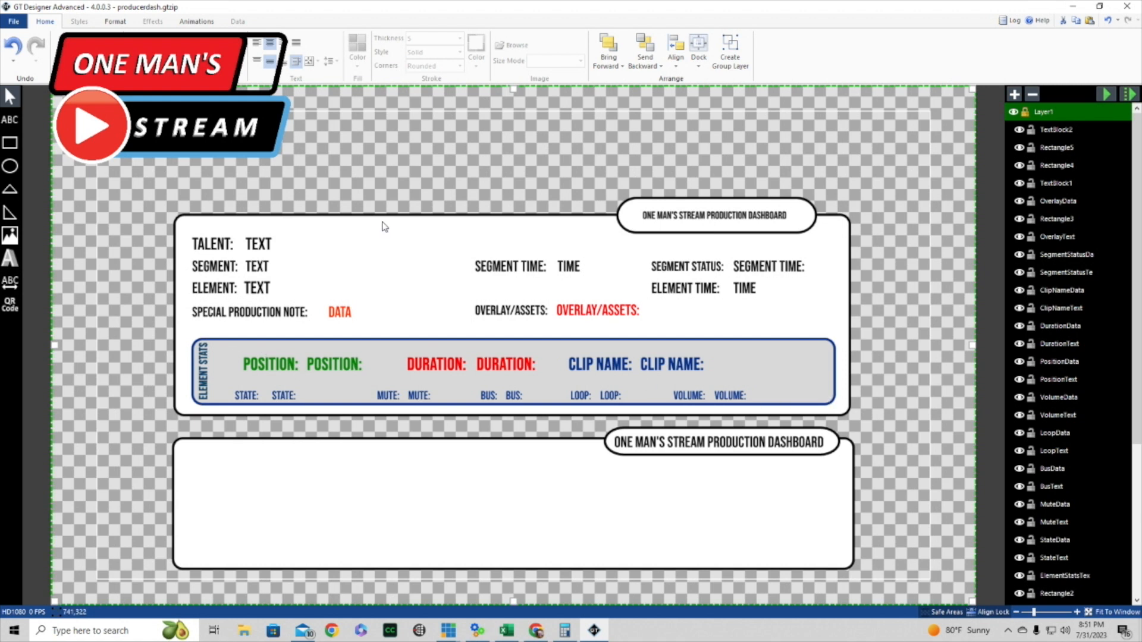
# - Draw a wide rectangle in the lower part of the new panel at about X 314, Y 884, and fill it light gray
pyautogui.click(10, 144)
pyautogui.moveTo(202, 512); pyautogui.dragTo(836, 567)
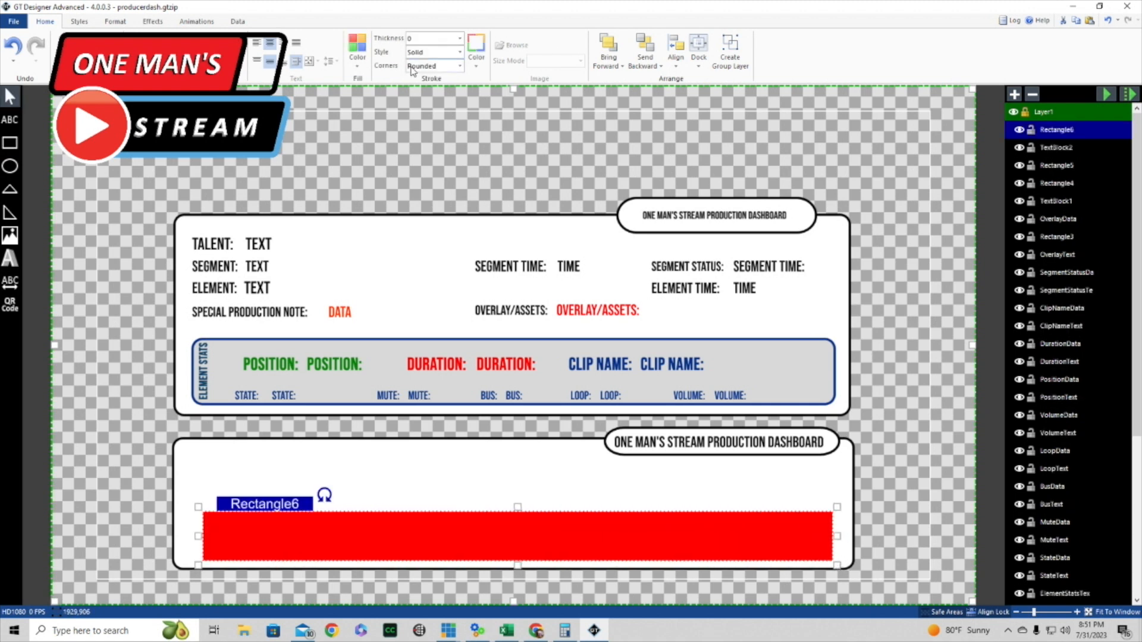
pyautogui.click(358, 66)
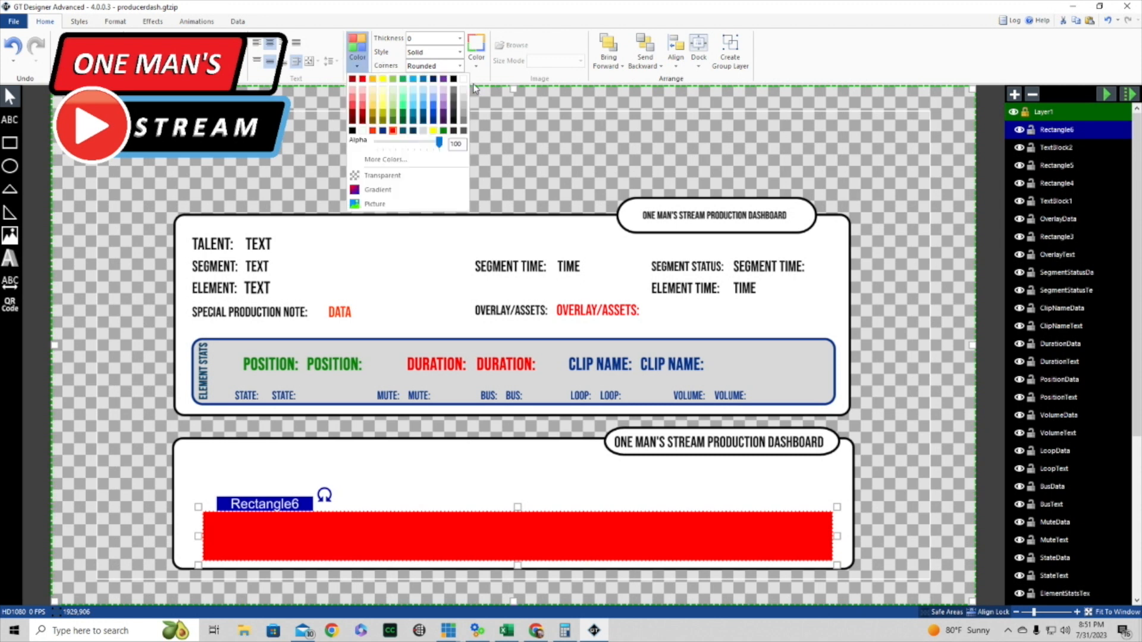
pyautogui.click(464, 98)
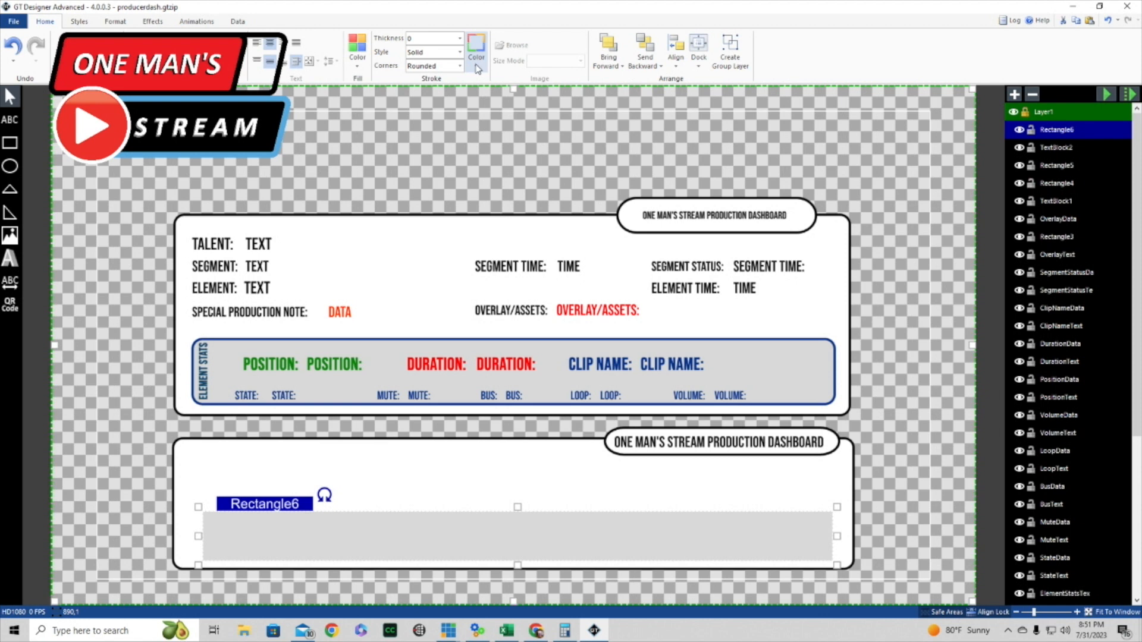
# - Set the gray rectangle's stroke color to blue and its stroke thickness to 4
pyautogui.click(475, 68)
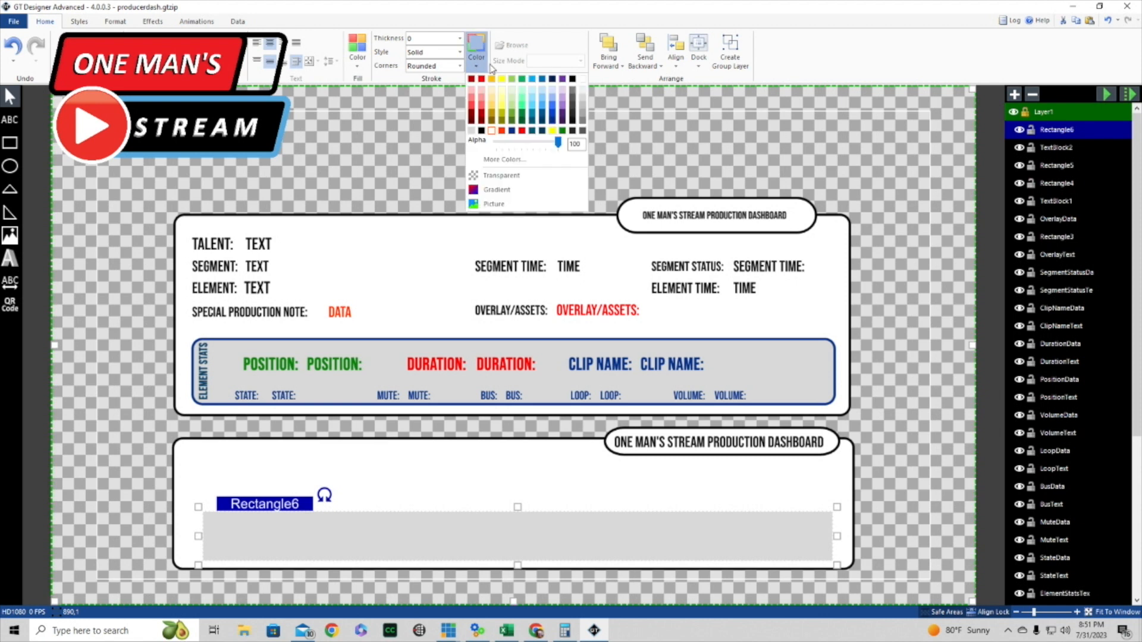
pyautogui.click(545, 115)
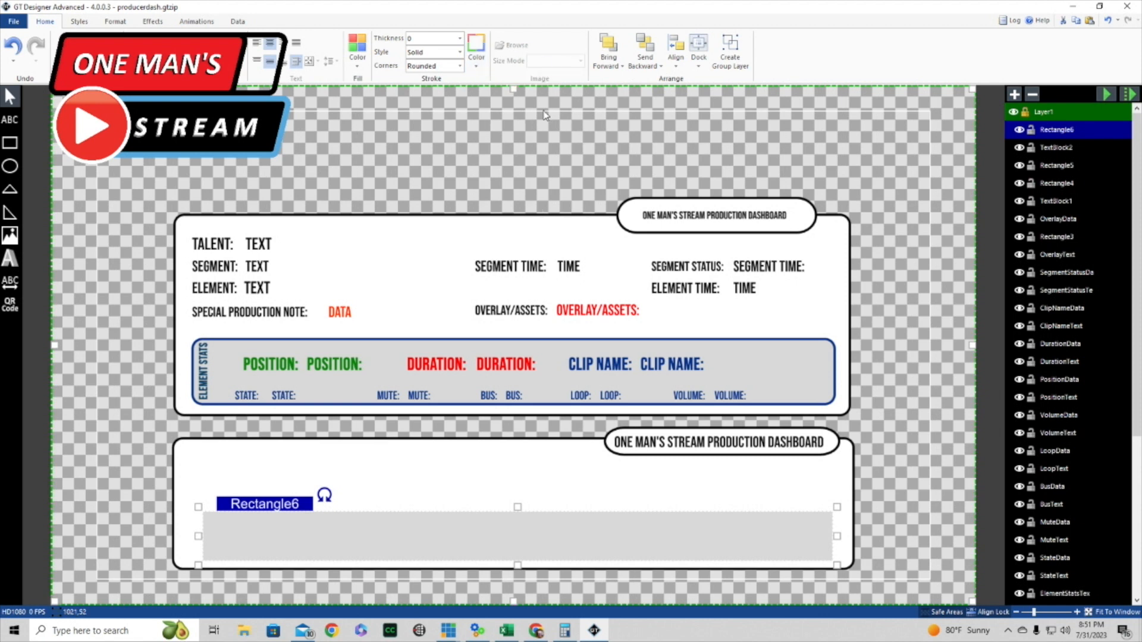
pyautogui.click(459, 38)
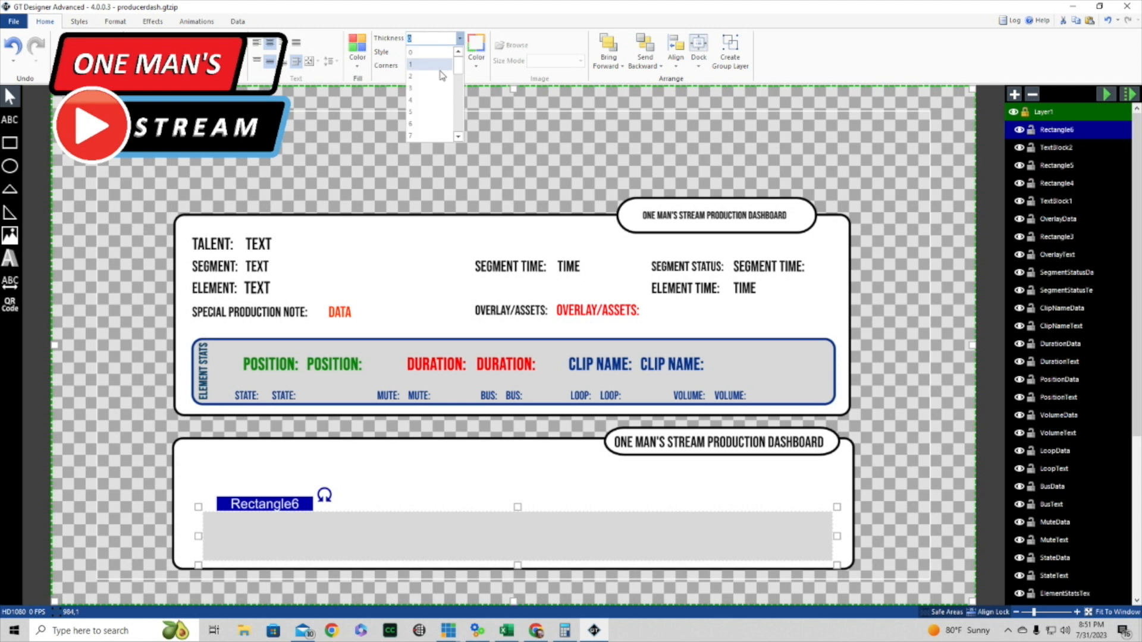
pyautogui.click(426, 100)
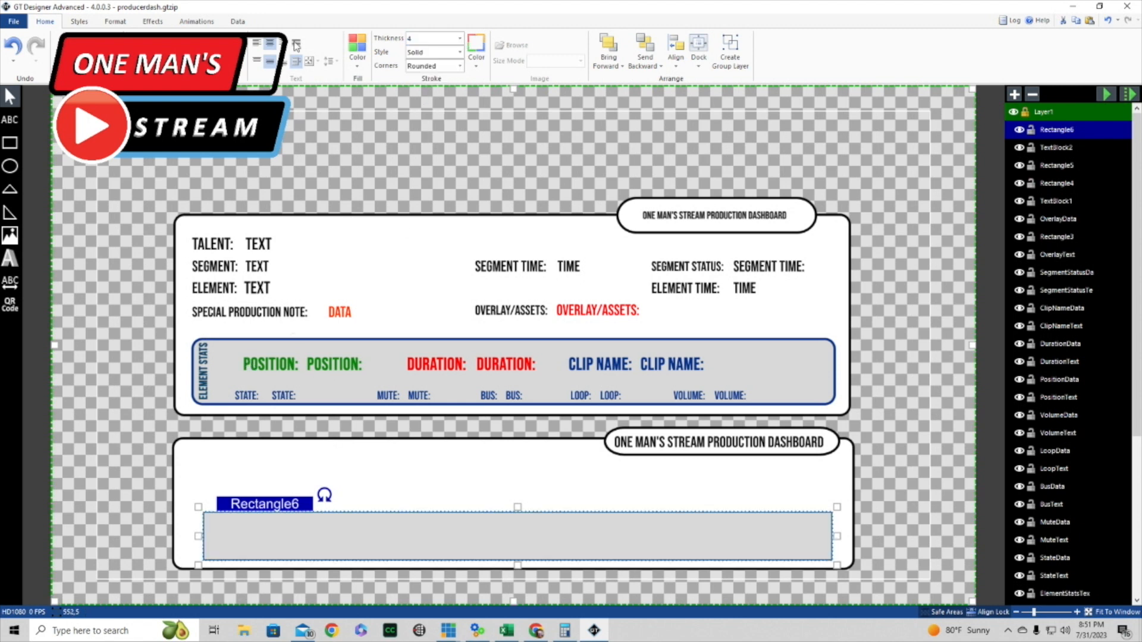
# - Round the corners of the gray rectangle and deselect it
pyautogui.click(120, 22)
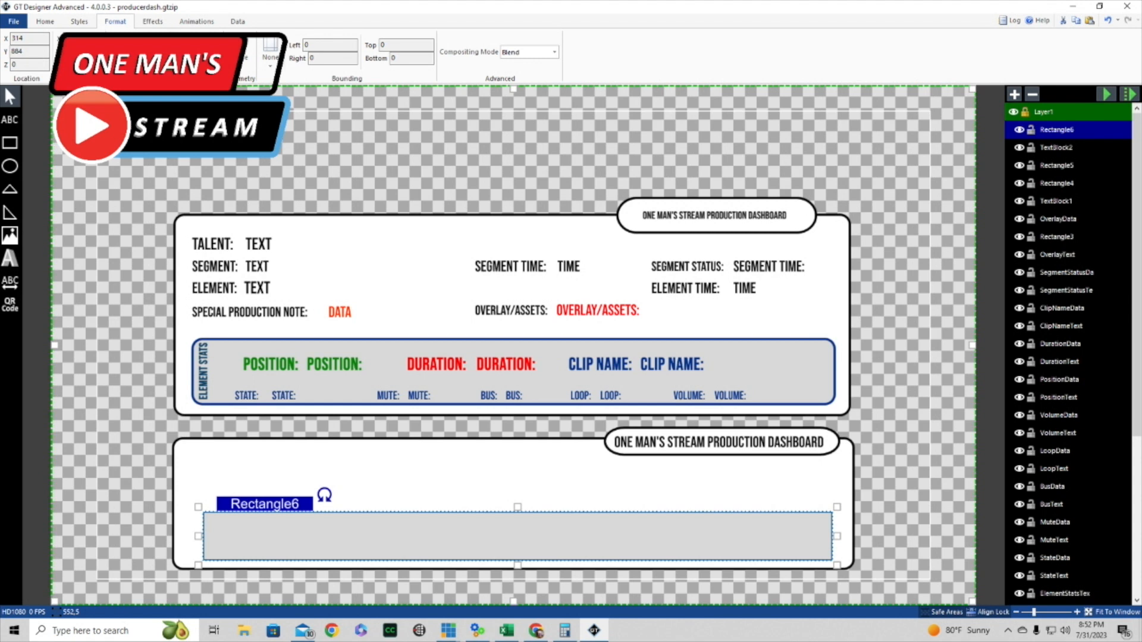
pyautogui.click(238, 89)
pyautogui.click(368, 134)
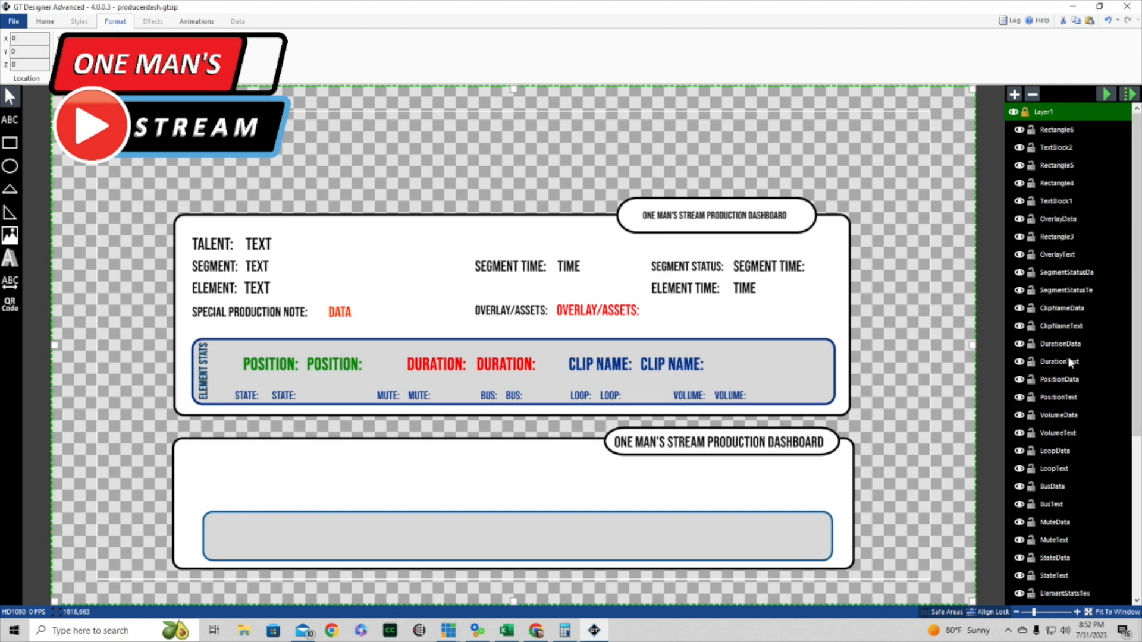
# - Check the layer names of the label and data text blocks for Talent, Segment and Element in the upper panel
pyautogui.scroll(-5, 1084, 279)
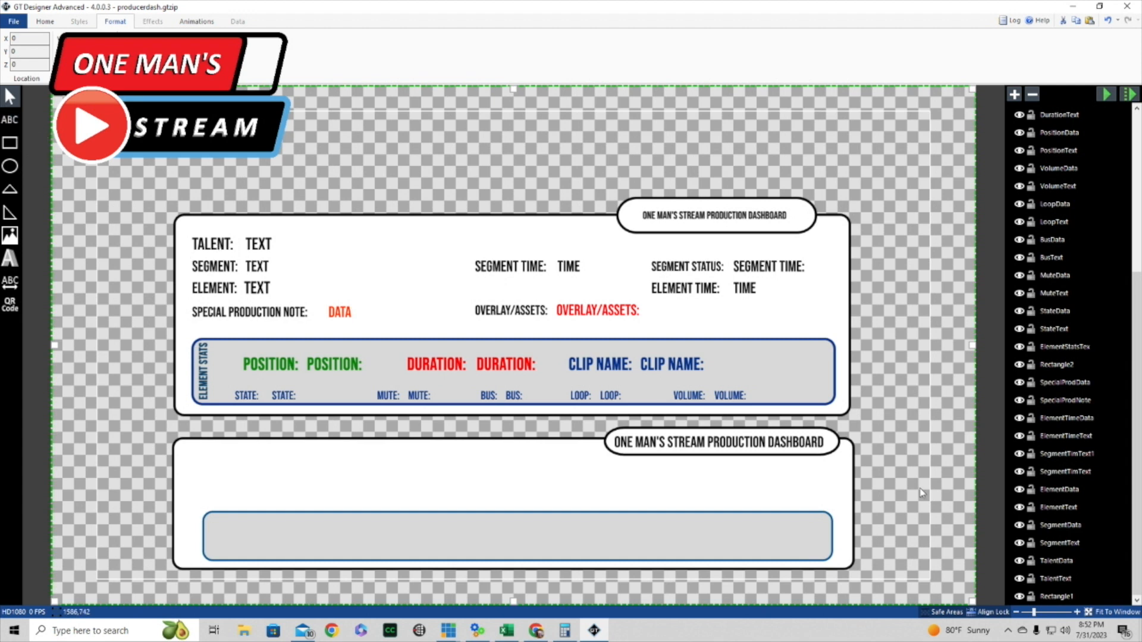
pyautogui.click(1066, 580)
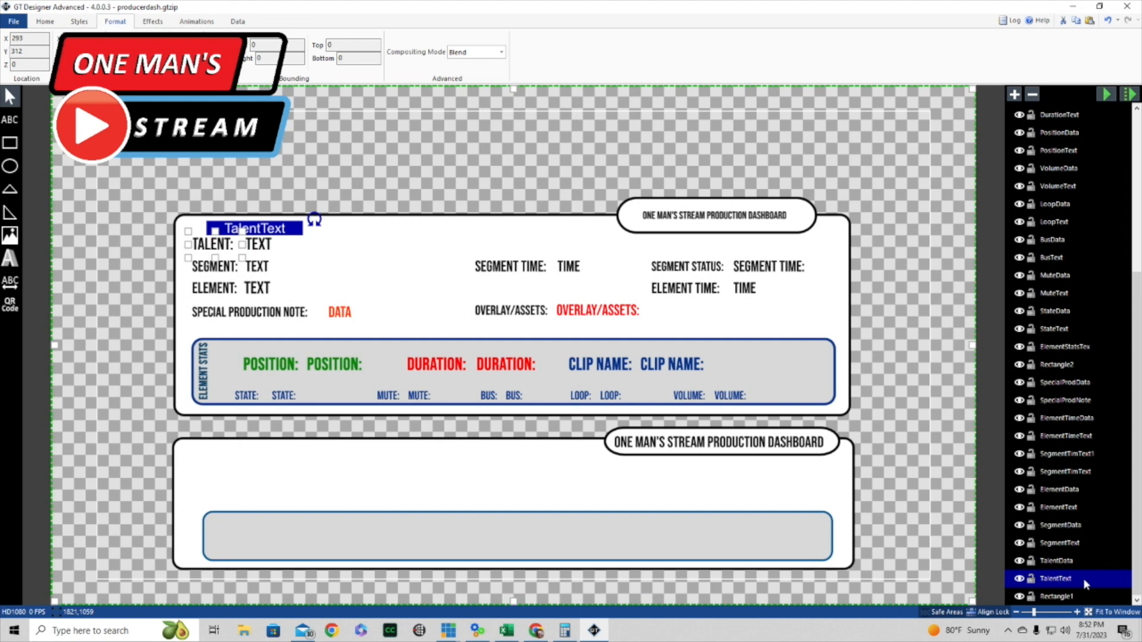
pyautogui.click(267, 248)
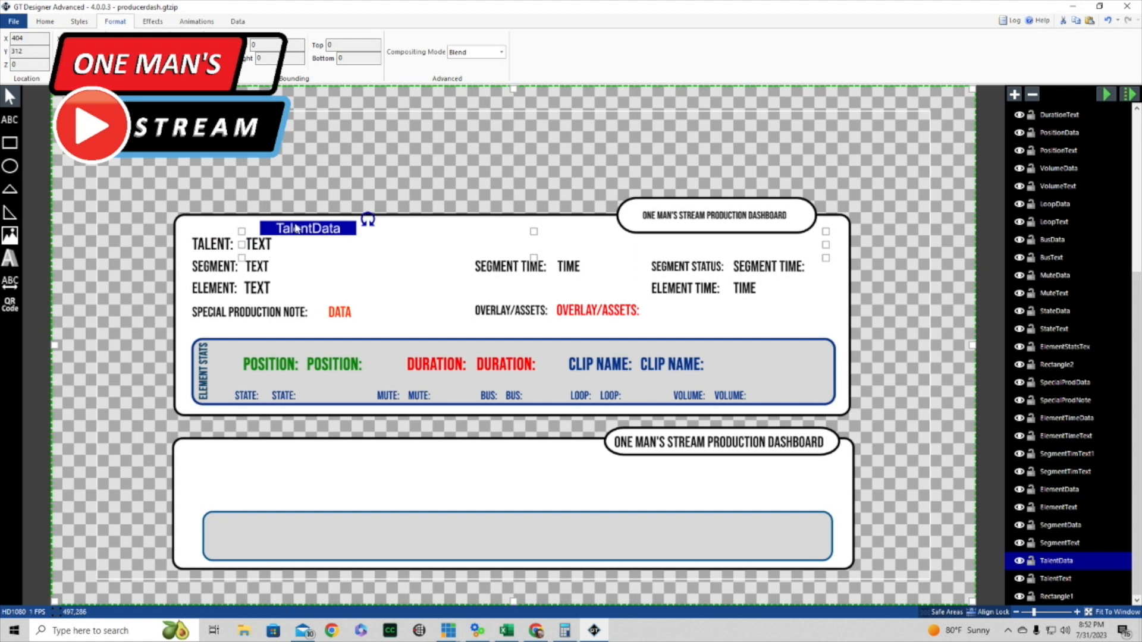
pyautogui.click(199, 243)
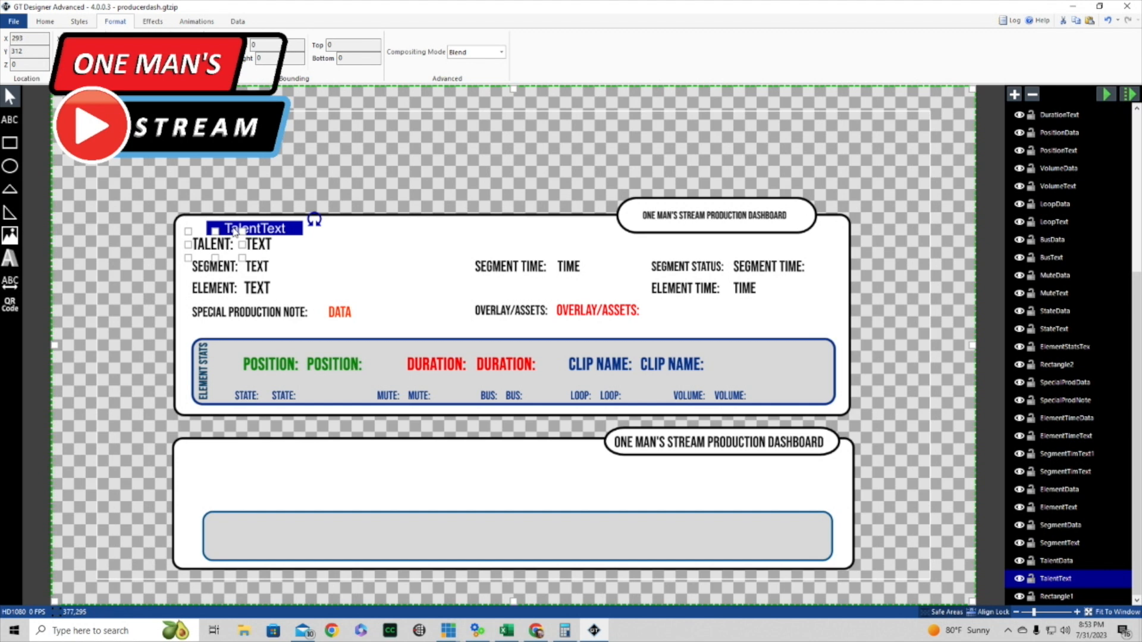
pyautogui.click(218, 273)
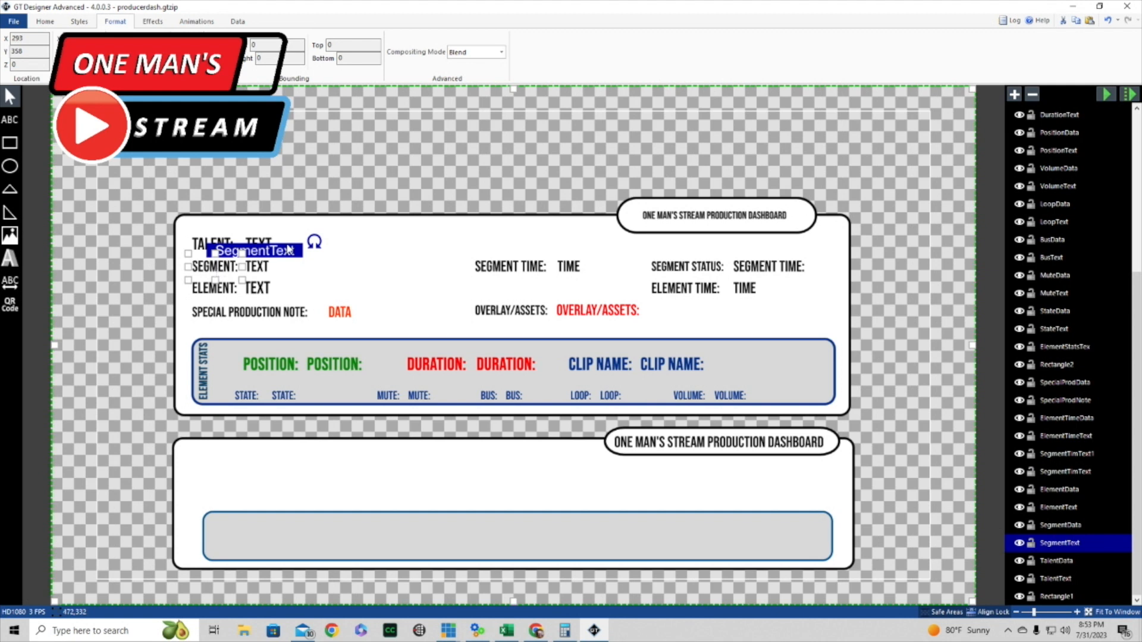
pyautogui.click(265, 272)
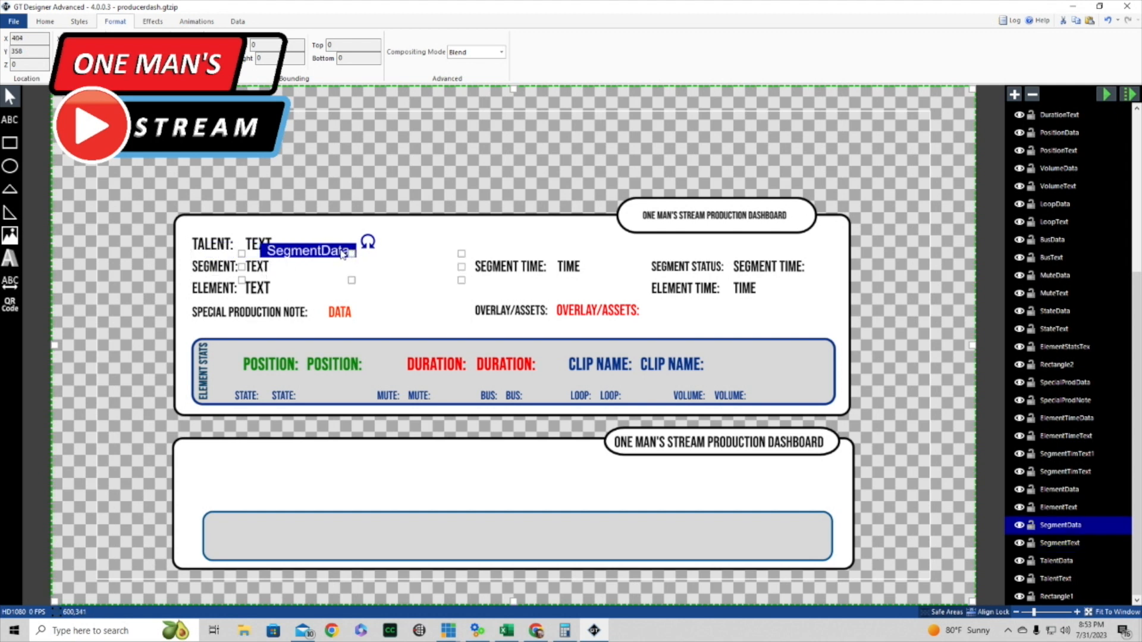
pyautogui.click(210, 289)
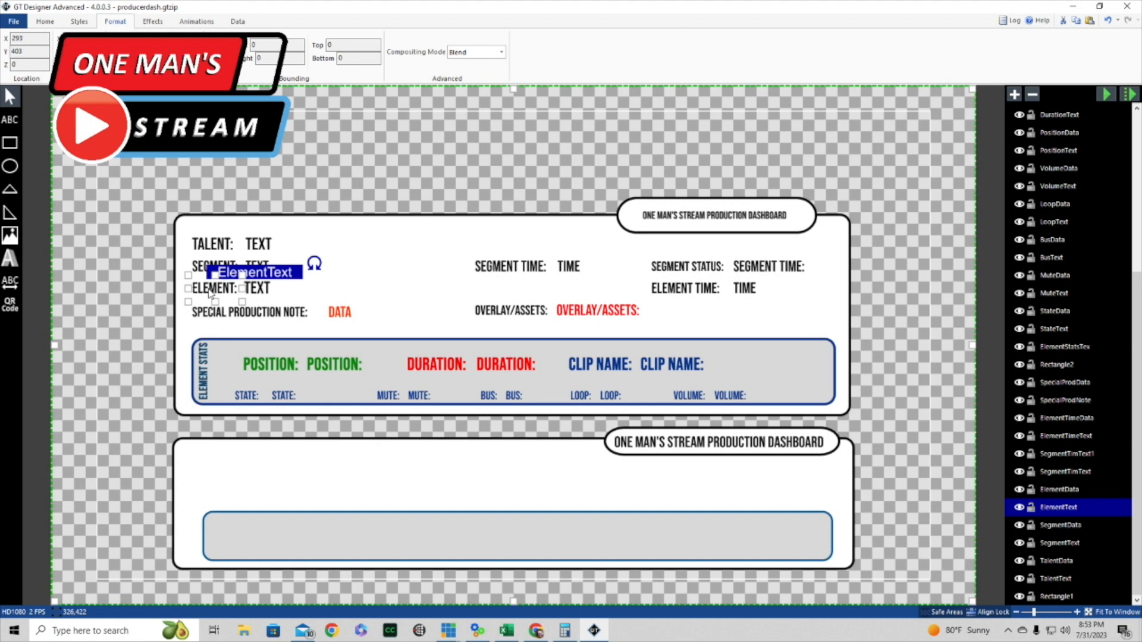
pyautogui.click(265, 290)
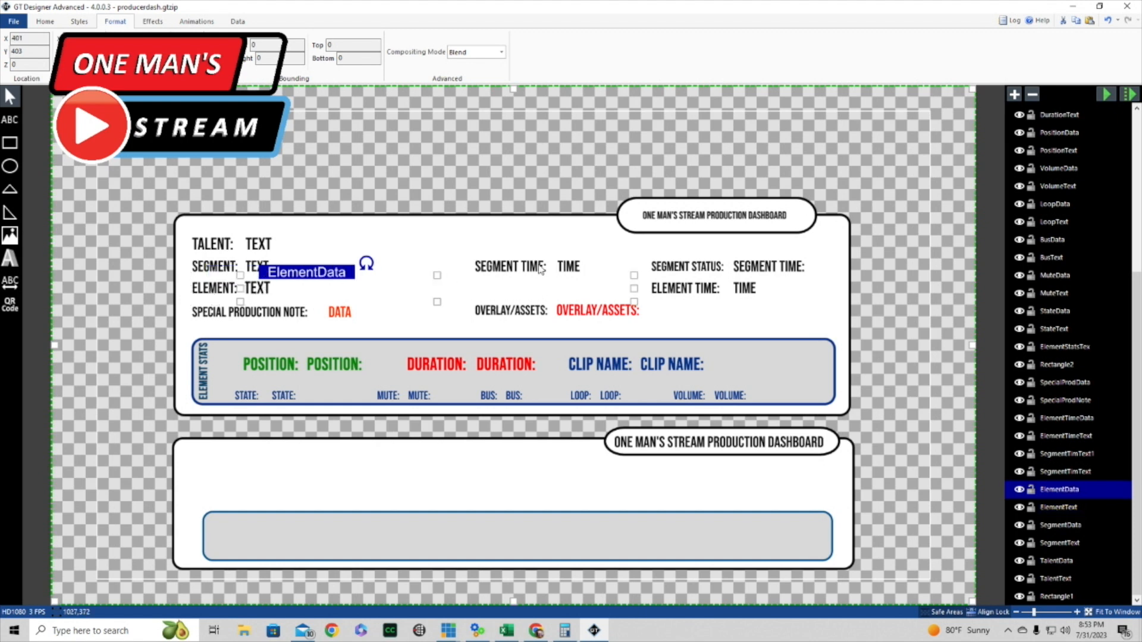
# - Check the layer names of the Segment Time, Segment Status, Element Time and Overlay/Assets labels and their data fields
pyautogui.click(511, 269)
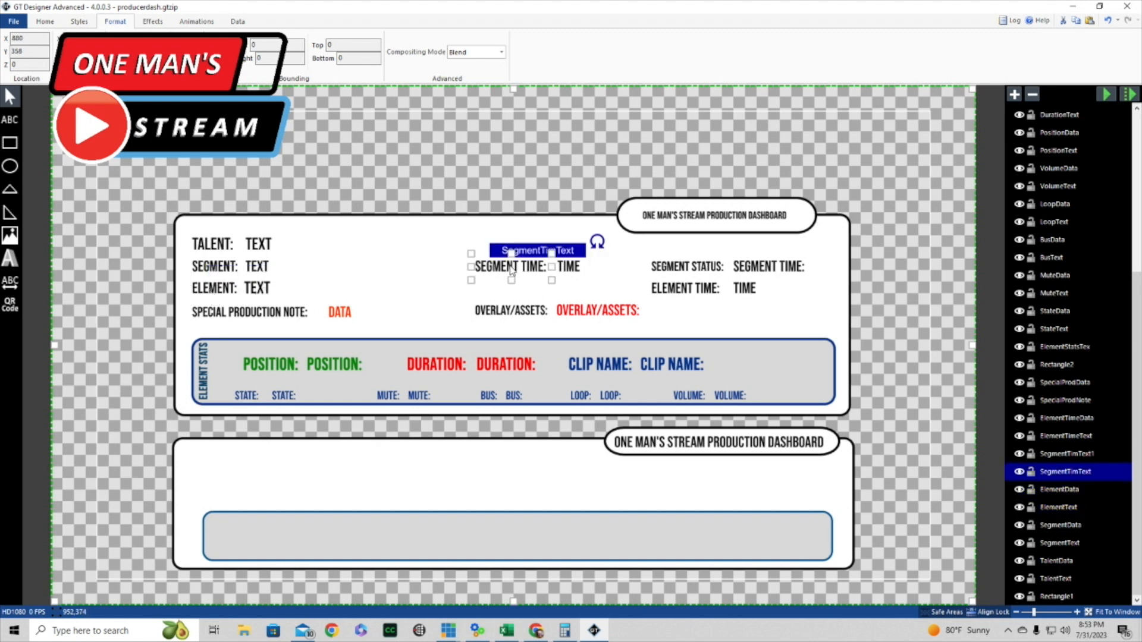
pyautogui.click(578, 273)
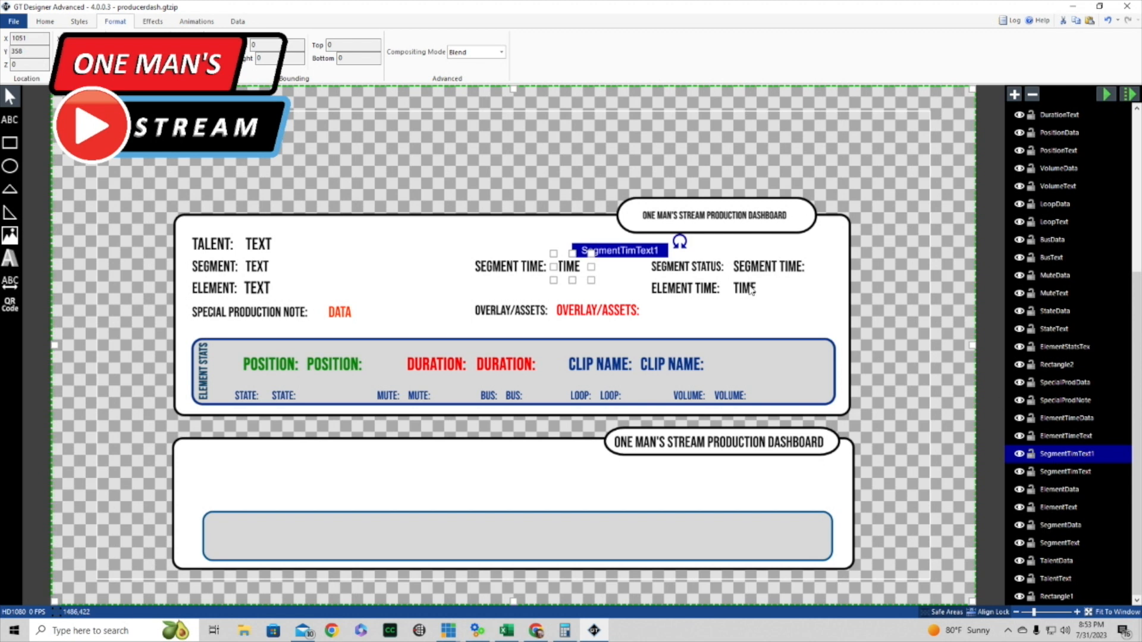
pyautogui.click(688, 269)
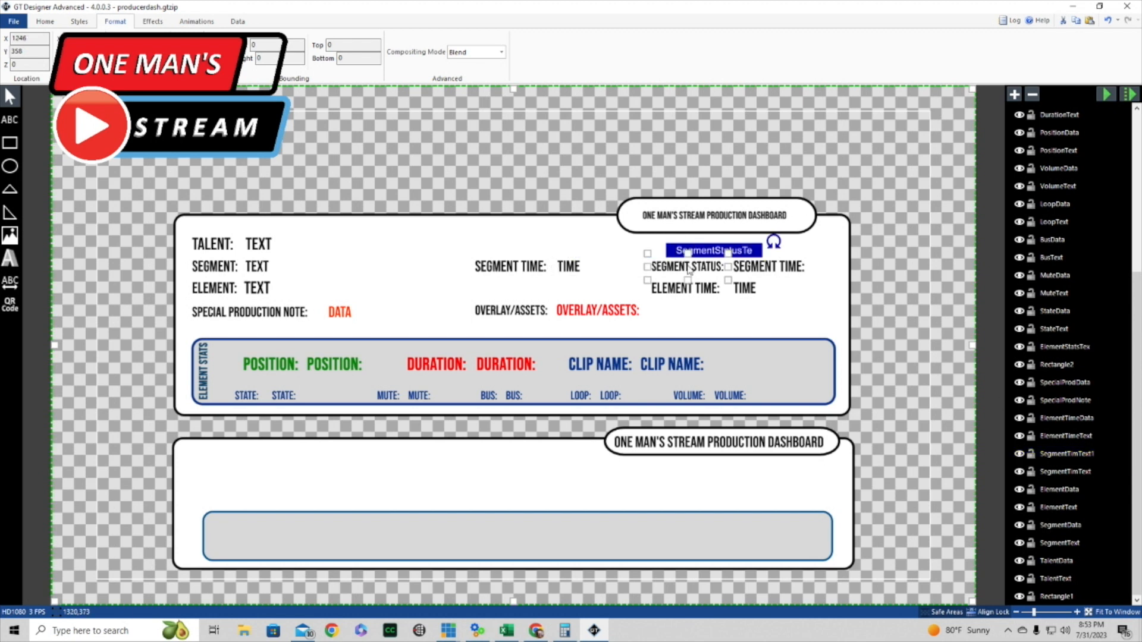
pyautogui.click(773, 269)
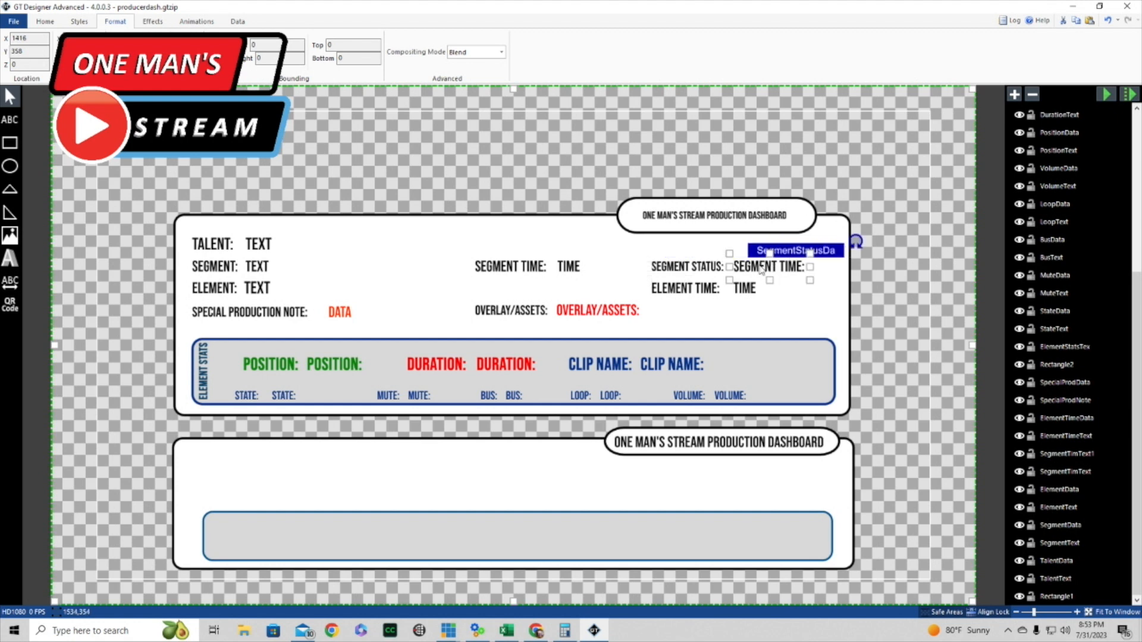
pyautogui.click(699, 290)
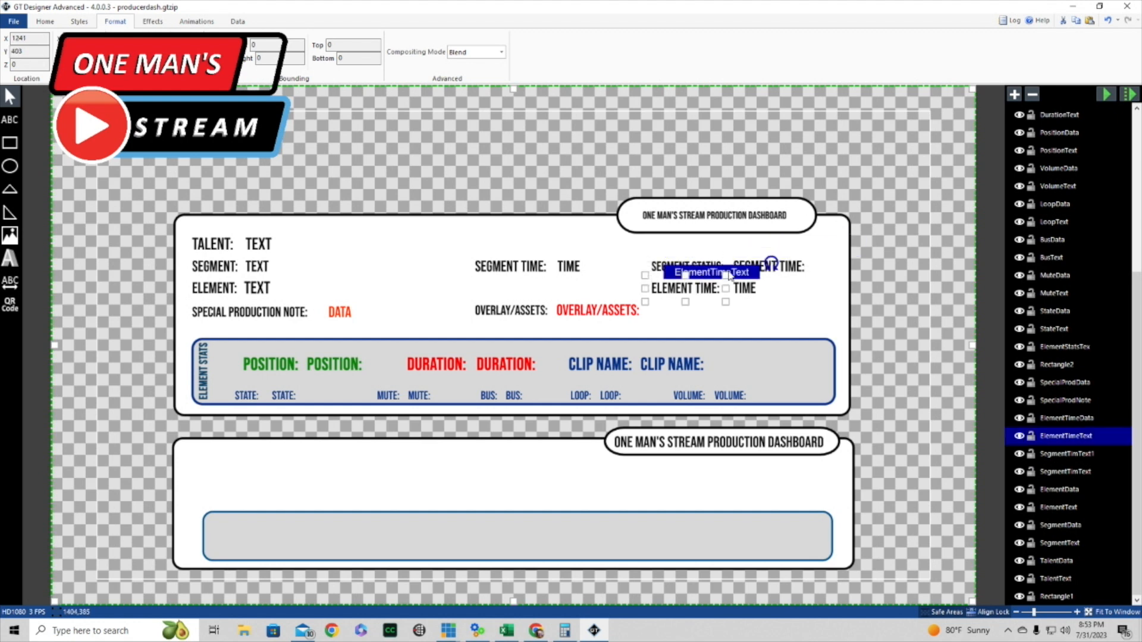
pyautogui.click(750, 295)
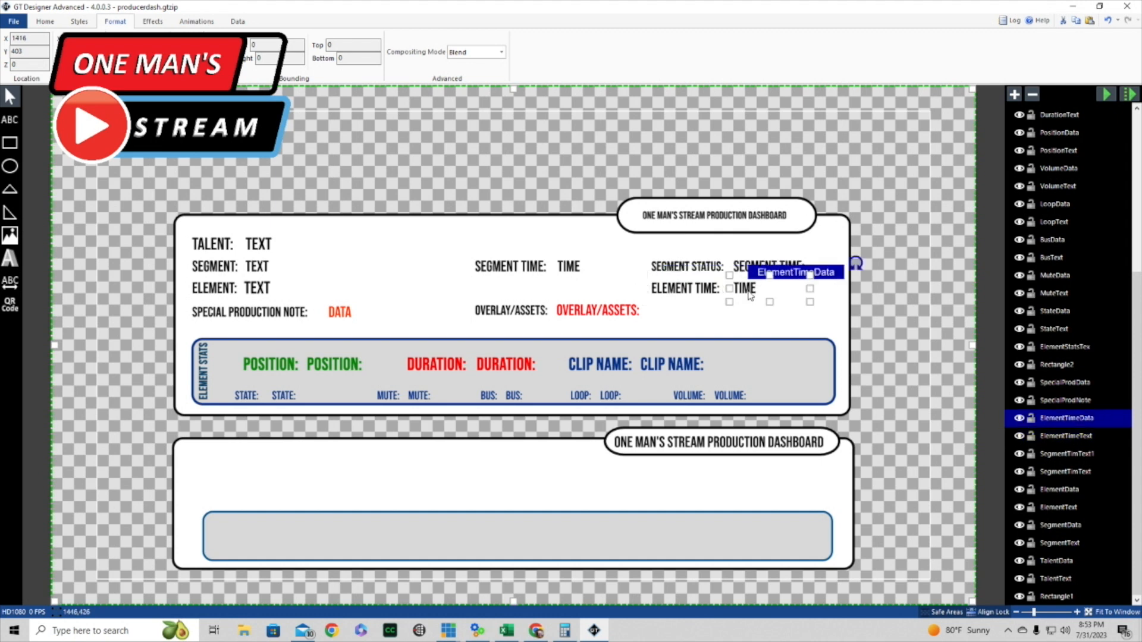
pyautogui.click(518, 312)
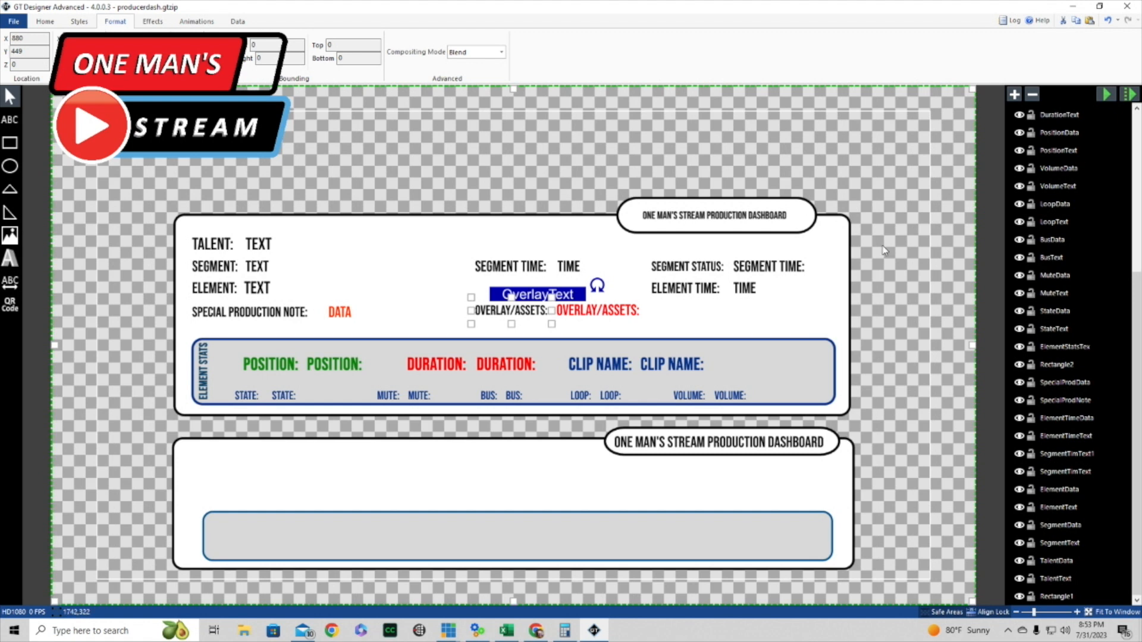
pyautogui.click(609, 313)
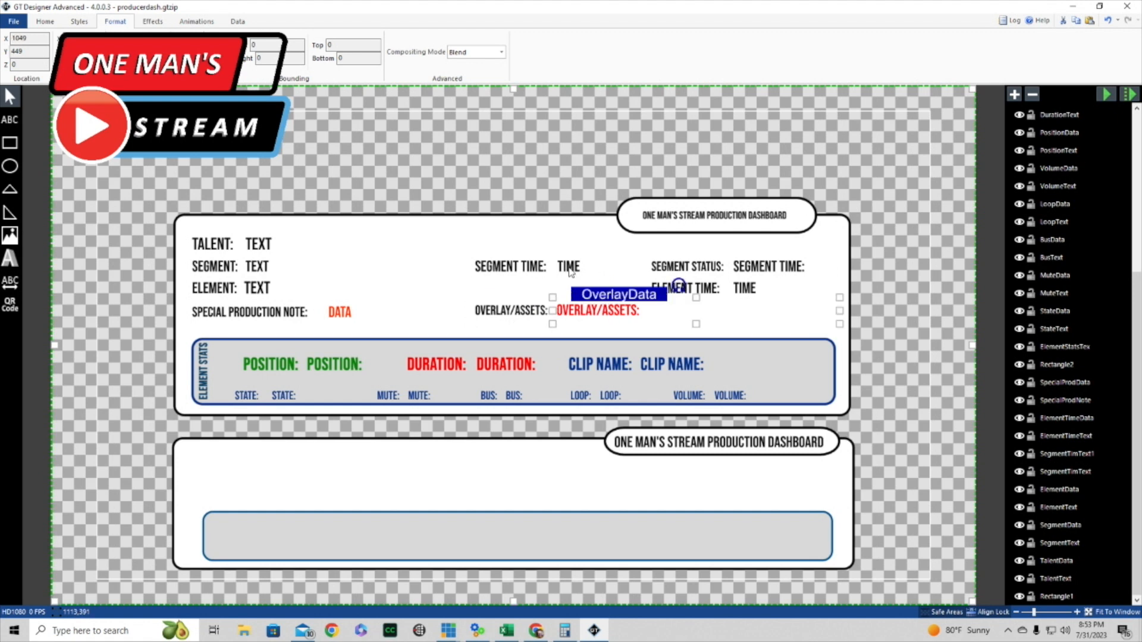
# - Inspect the naming of the Position, Duration and Clip Name text blocks in the Element Stats box
pyautogui.click(298, 414)
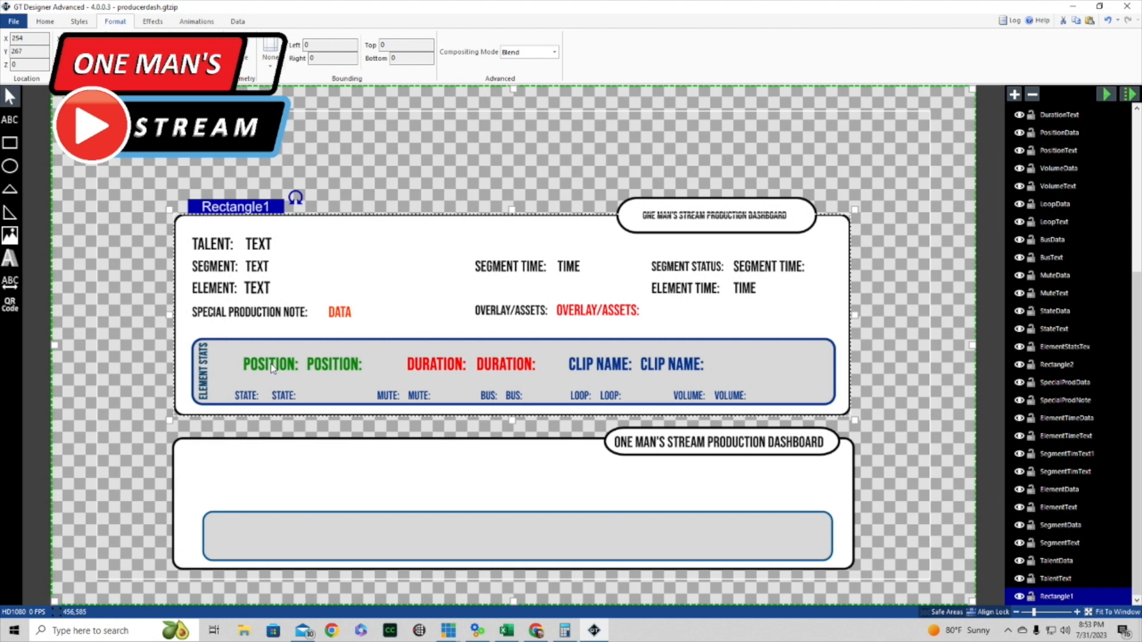
pyautogui.click(341, 368)
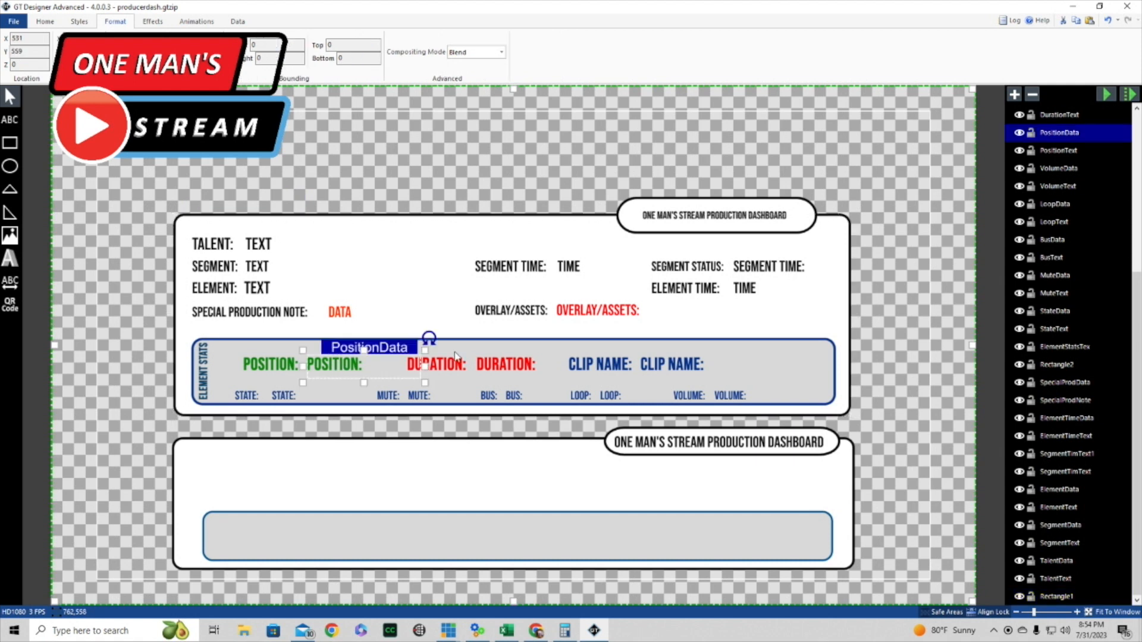
pyautogui.click(453, 365)
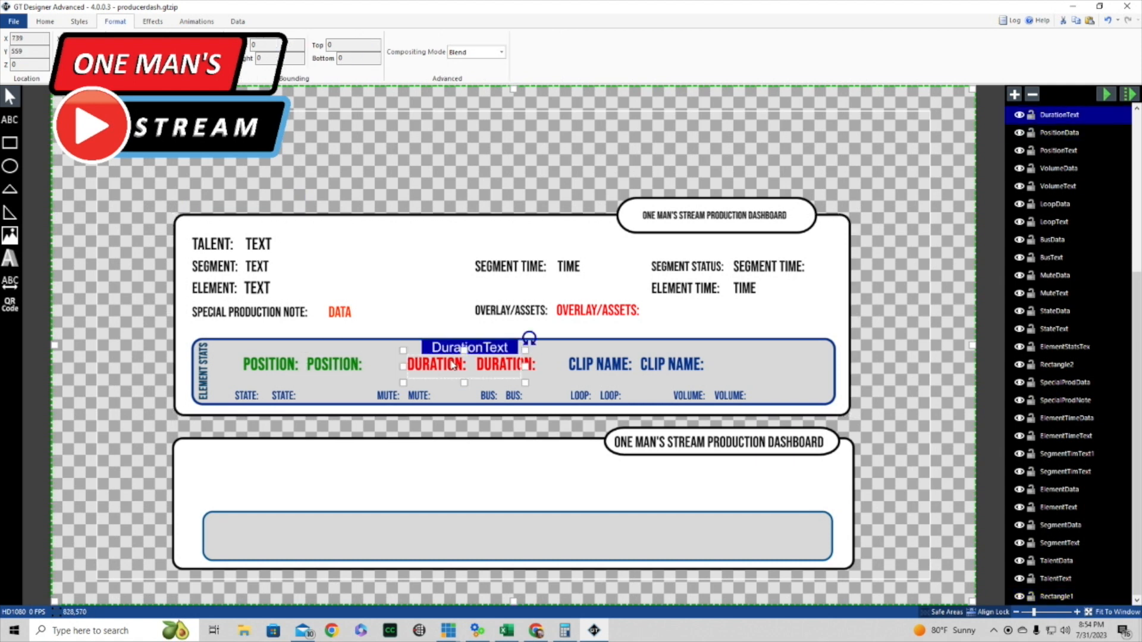
pyautogui.click(534, 369)
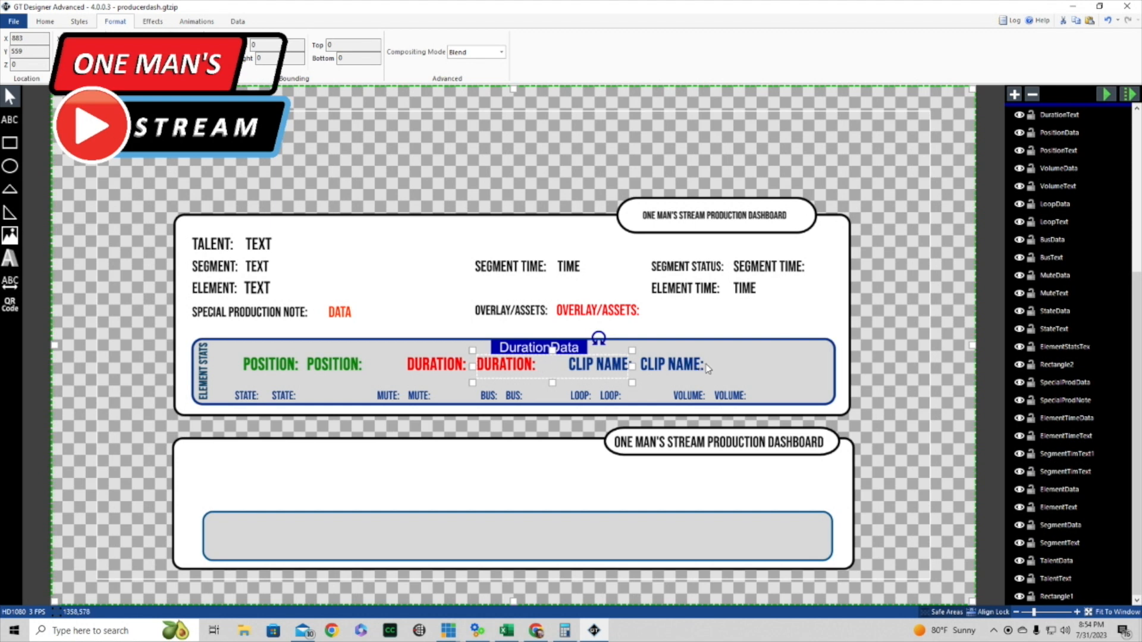
pyautogui.click(658, 385)
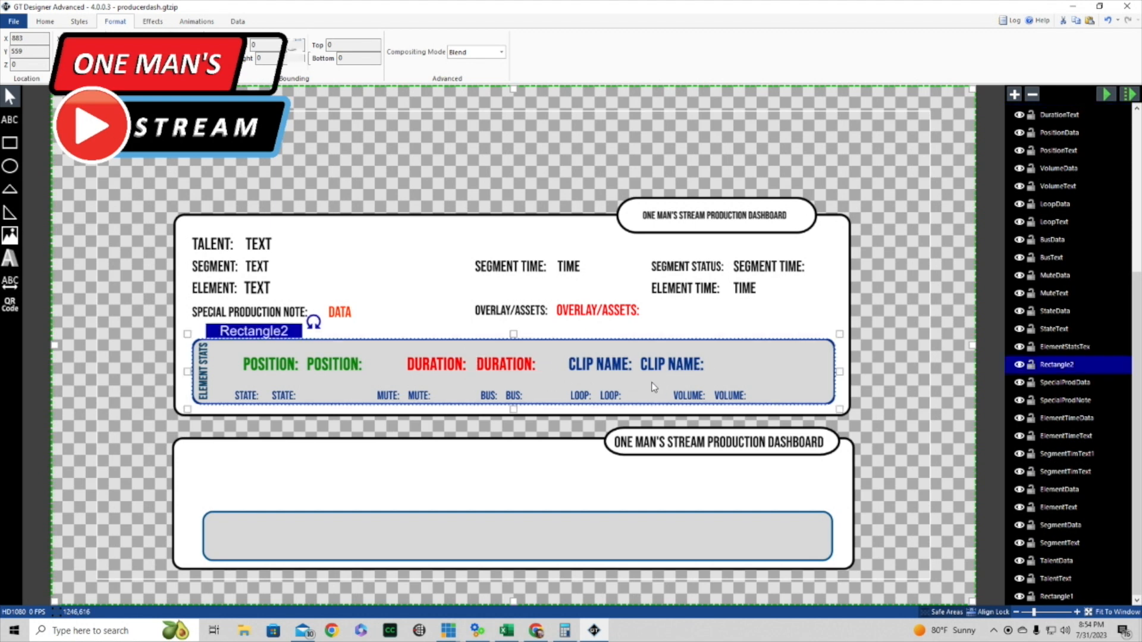
pyautogui.click(609, 369)
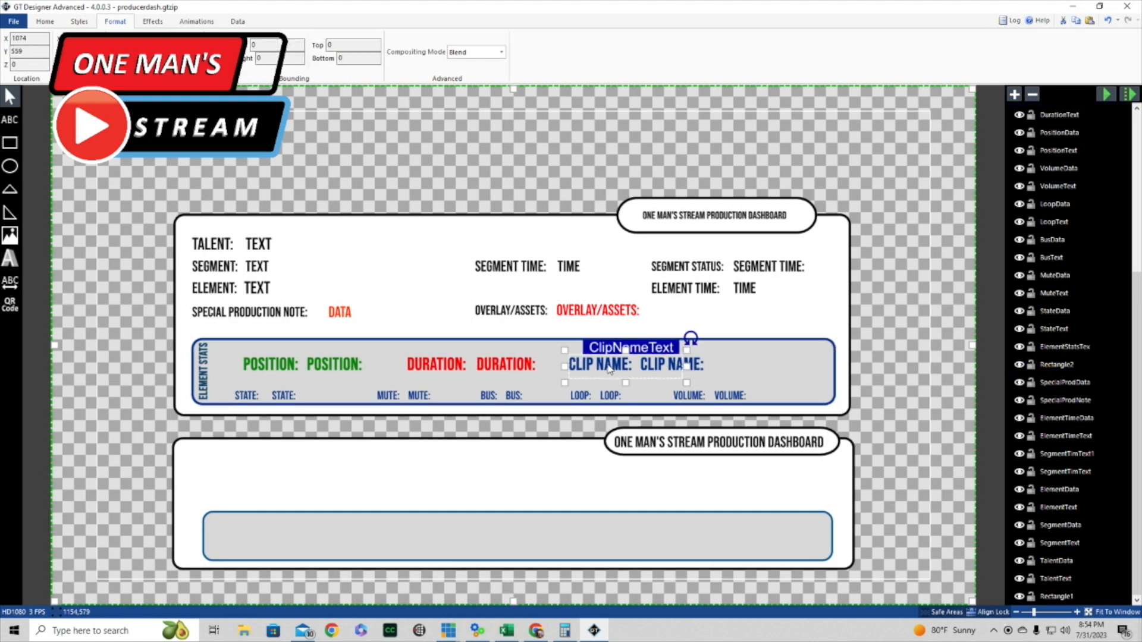
pyautogui.click(702, 369)
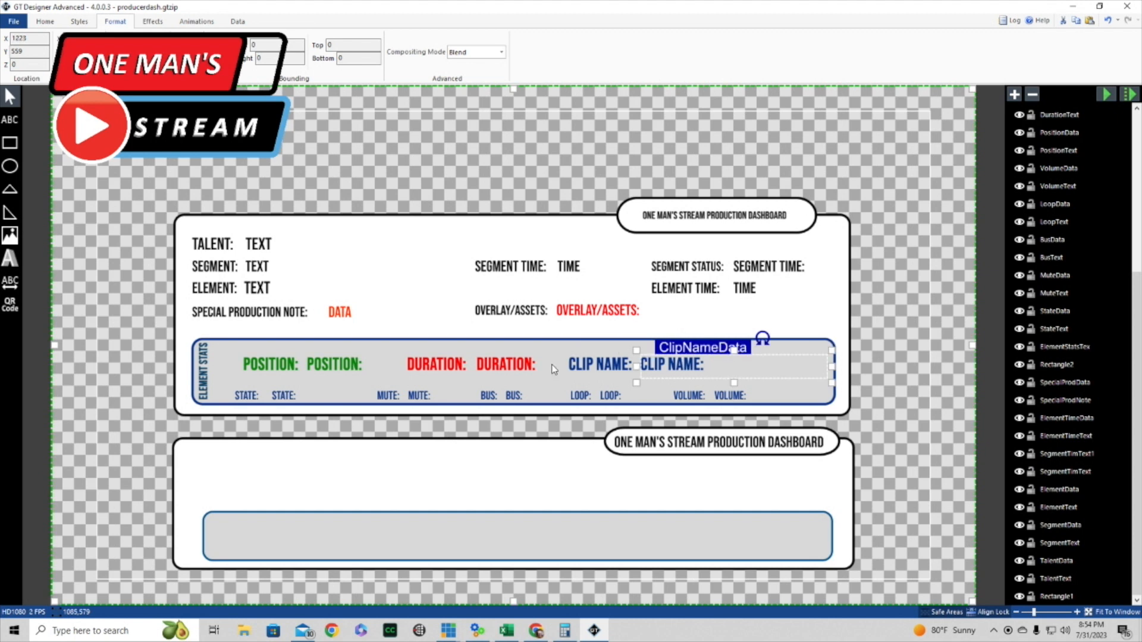
# - Inspect the naming of the State, Mute, Bus, Loop and Volume labels and data fields along the bottom of the Element Stats box
pyautogui.click(247, 397)
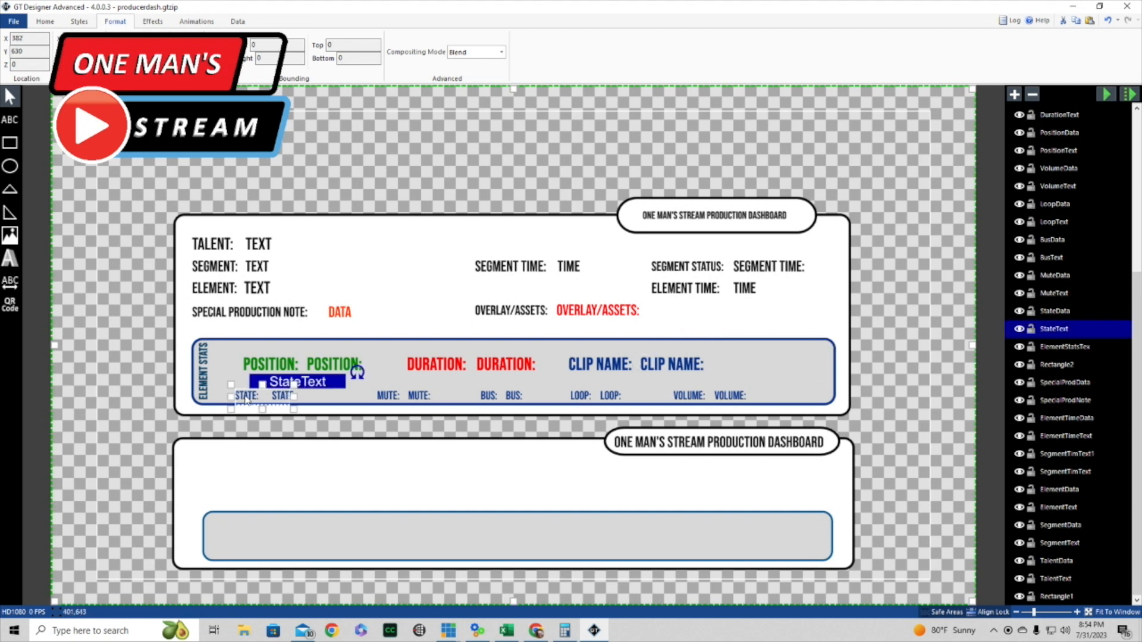
pyautogui.click(334, 399)
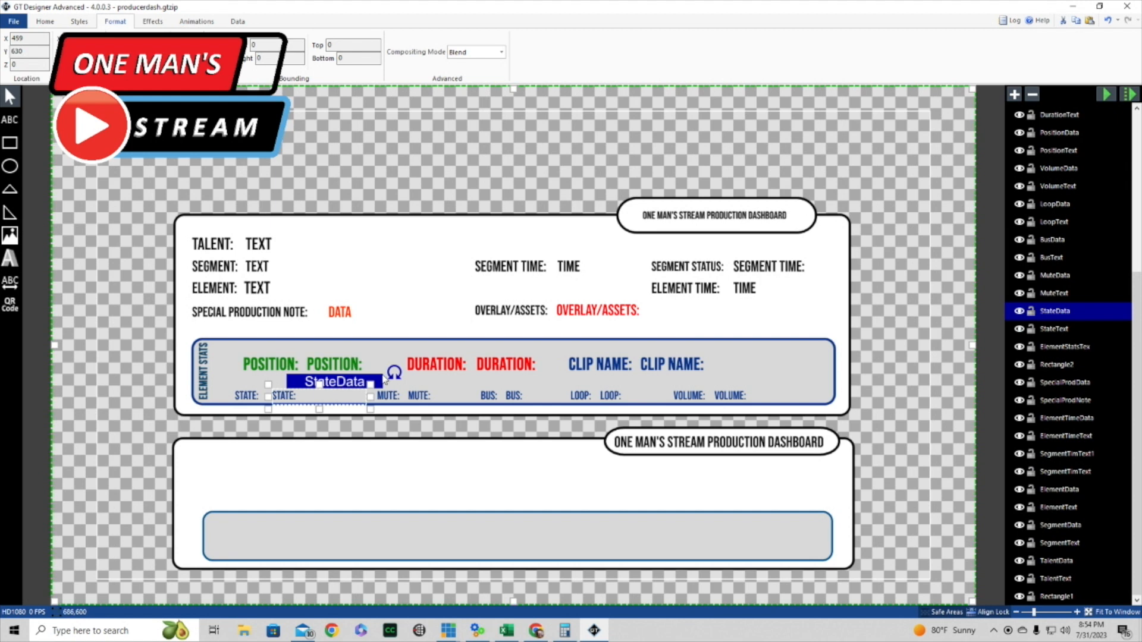
pyautogui.click(392, 397)
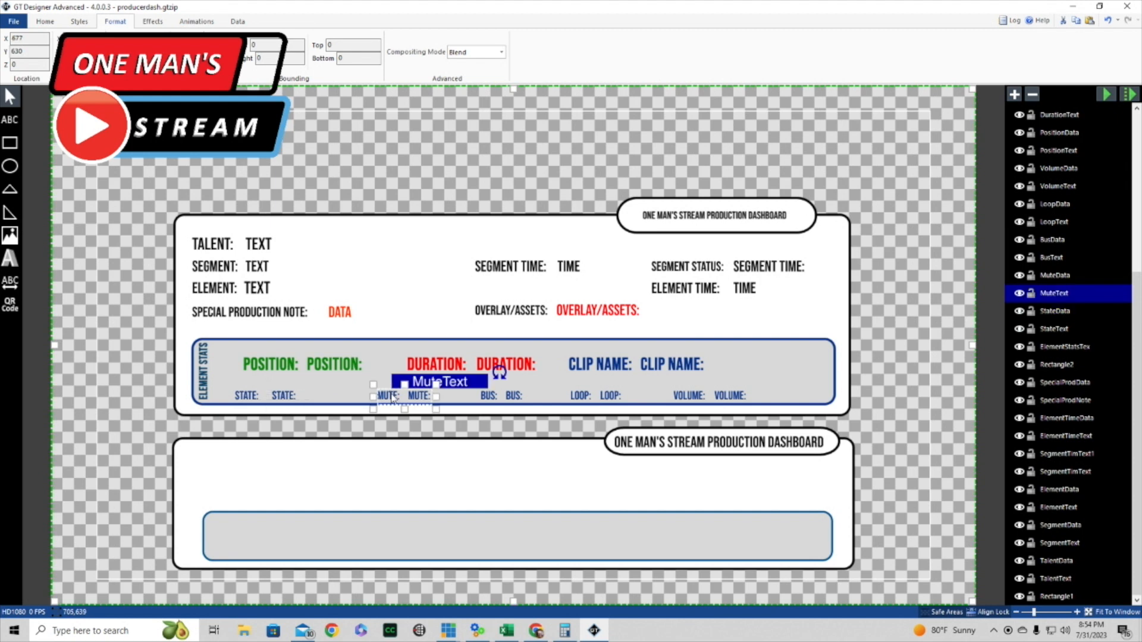
pyautogui.click(425, 402)
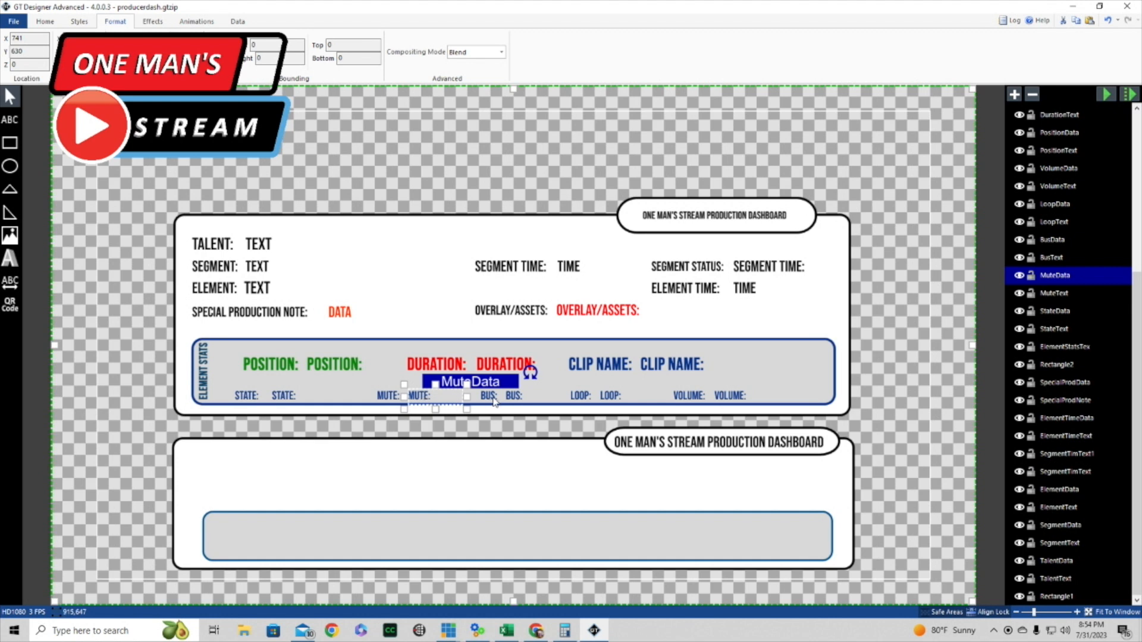
pyautogui.click(492, 401)
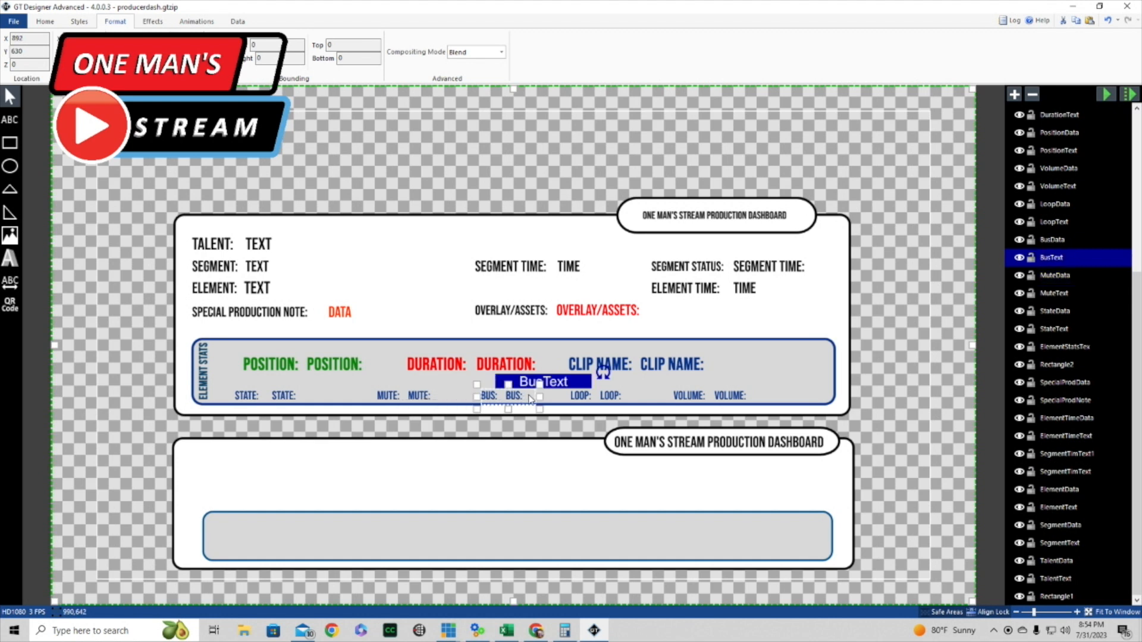
pyautogui.click(551, 400)
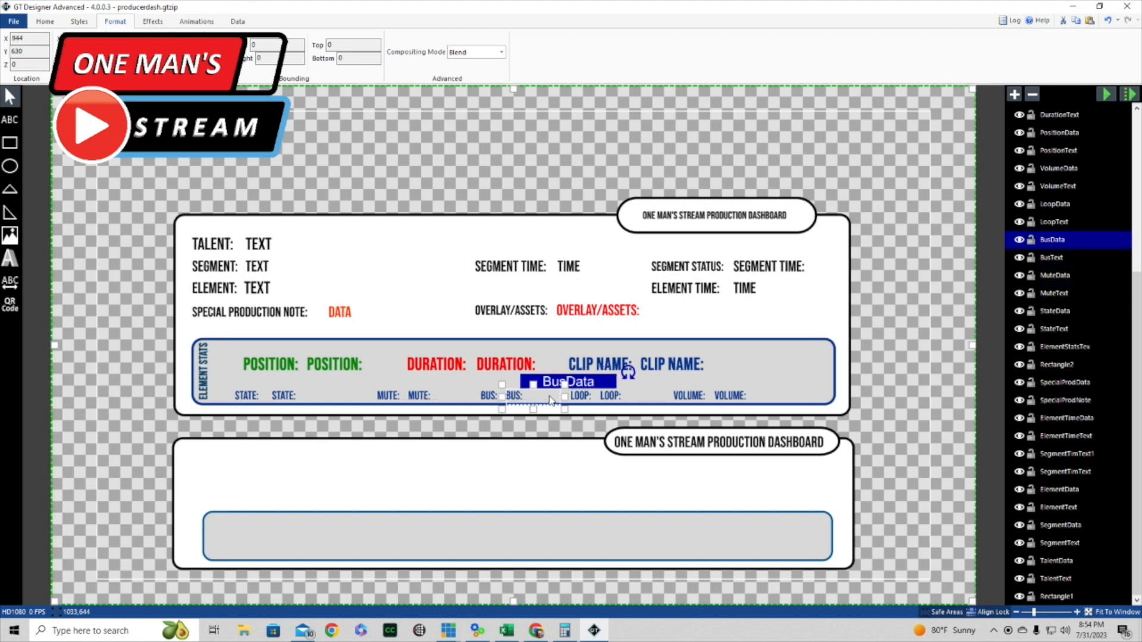
pyautogui.click(585, 400)
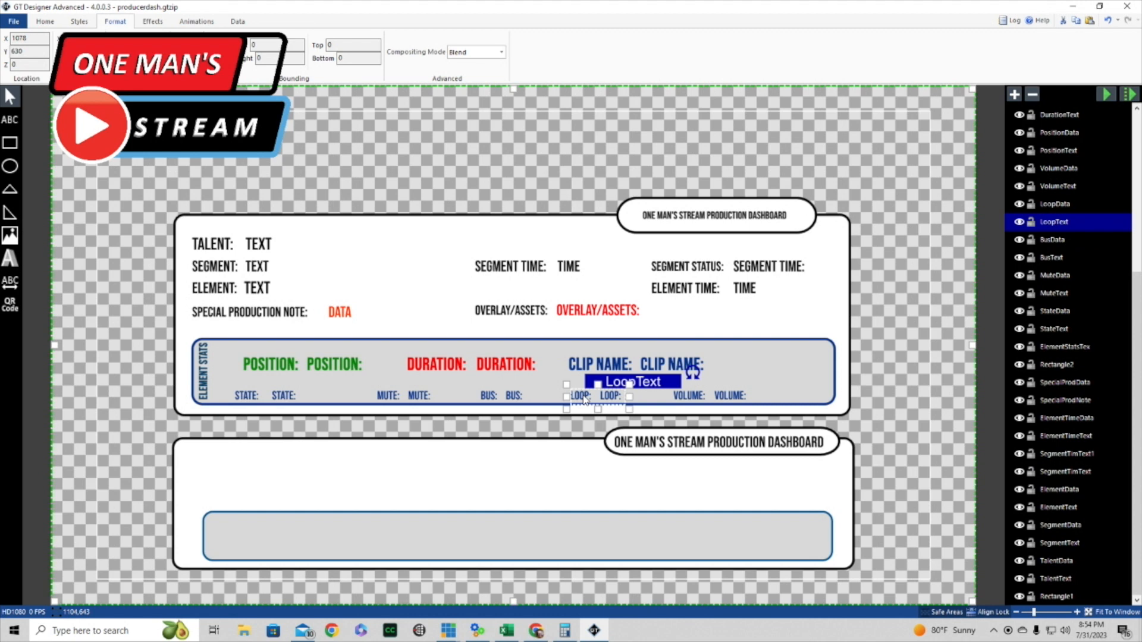
pyautogui.click(642, 403)
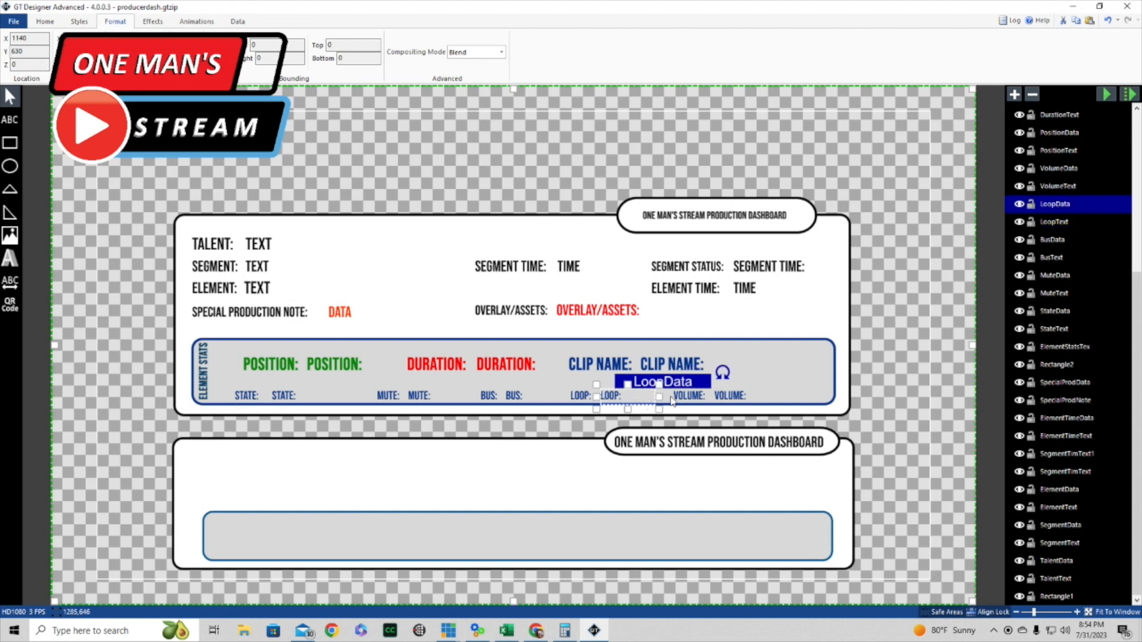
pyautogui.click(696, 401)
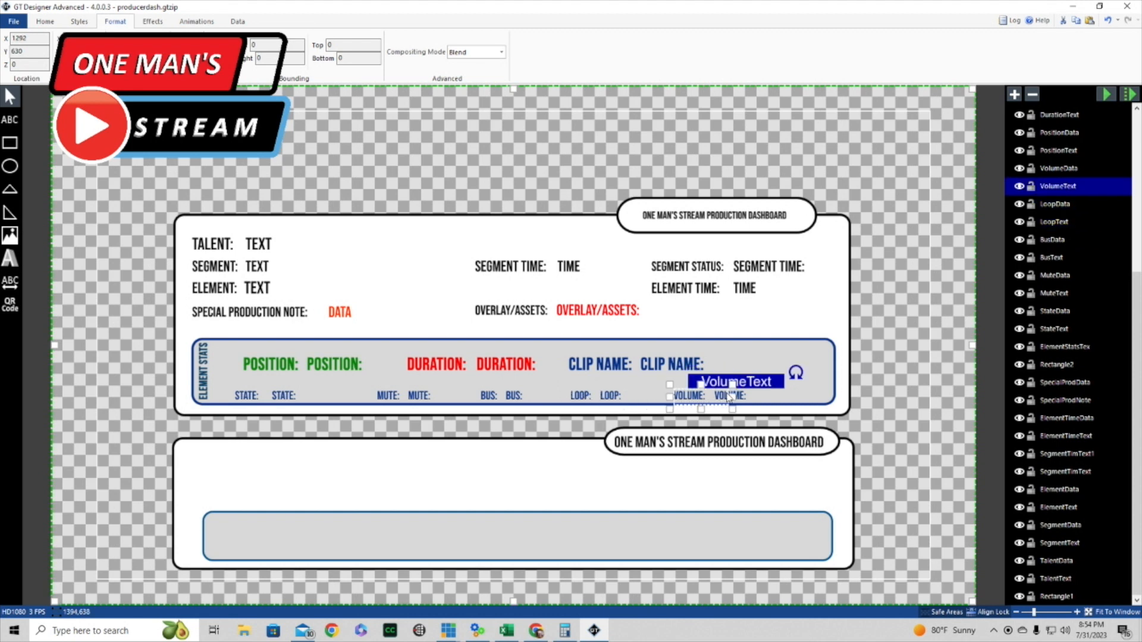
pyautogui.click(749, 399)
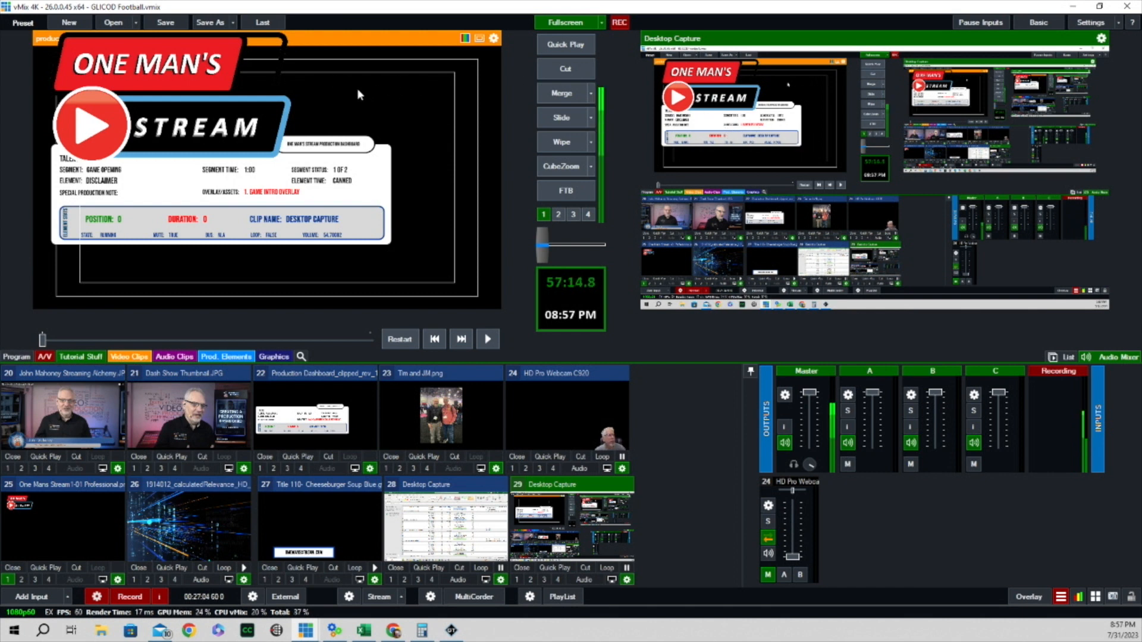
# - Open the dashboard title for editing and link PositionData.Text to the Clip Stats data source, XML table, position column, Selected row
pyautogui.rightClick(357, 88)
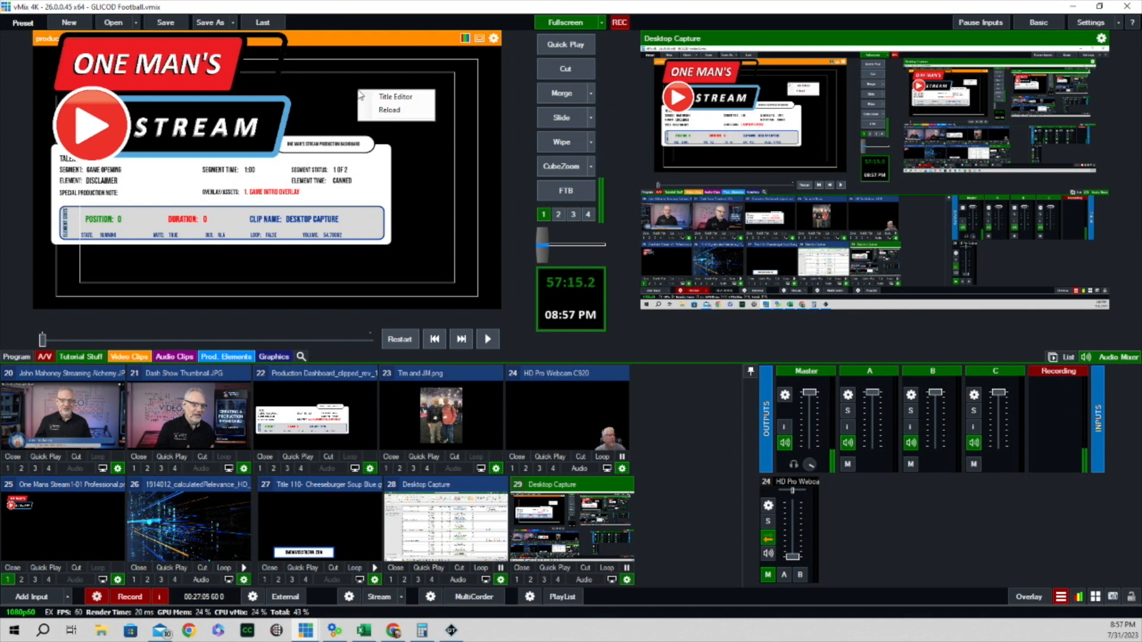
pyautogui.click(396, 97)
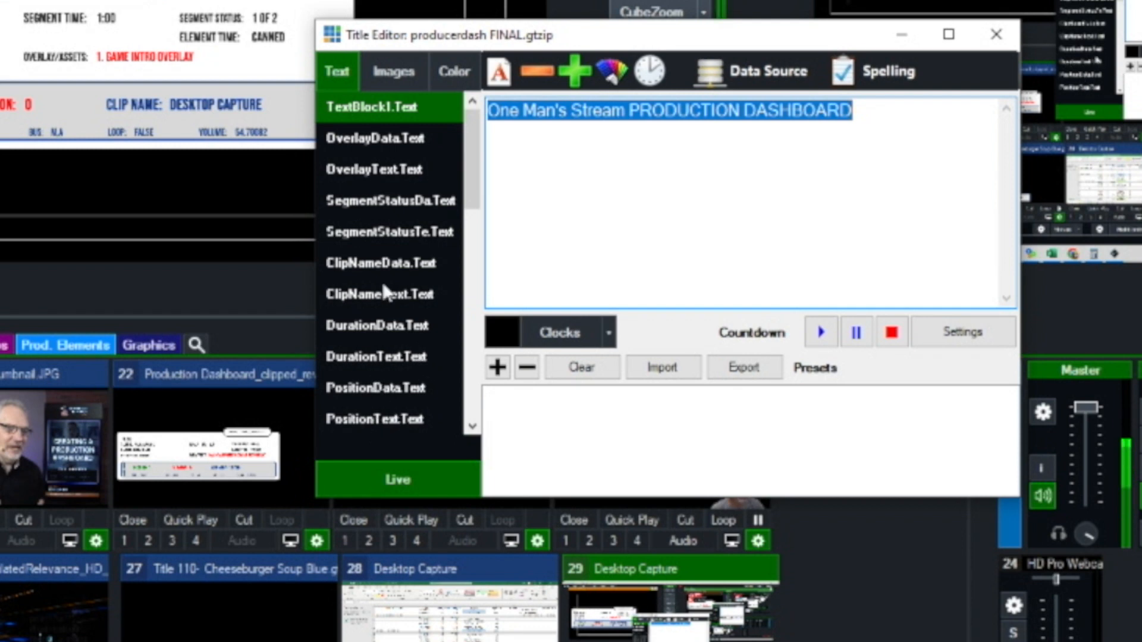
pyautogui.click(362, 394)
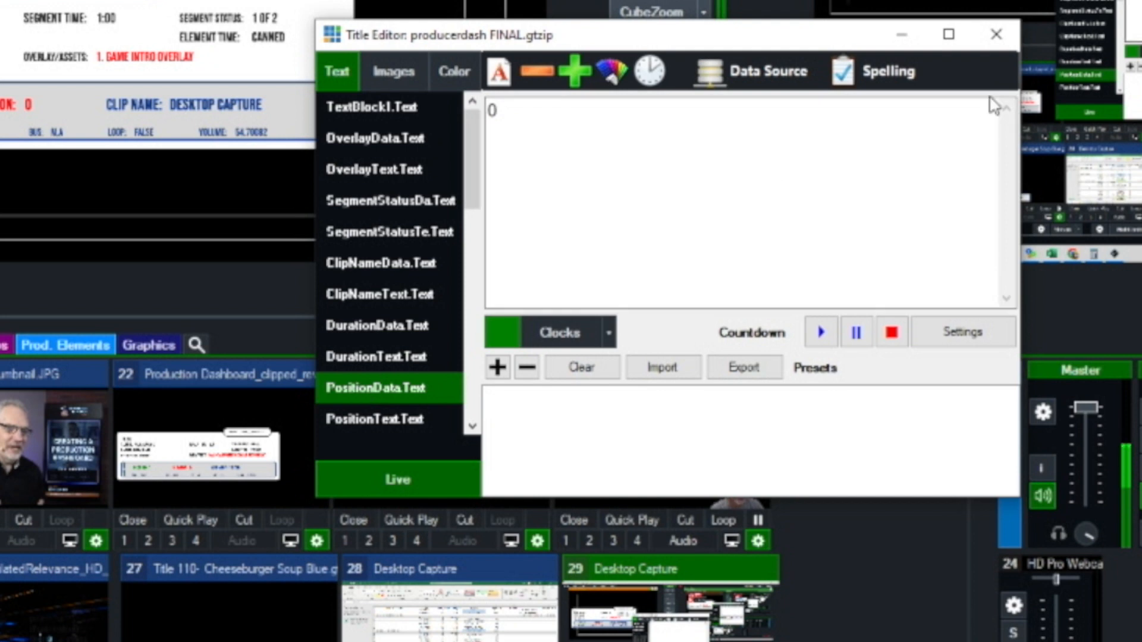
pyautogui.click(790, 71)
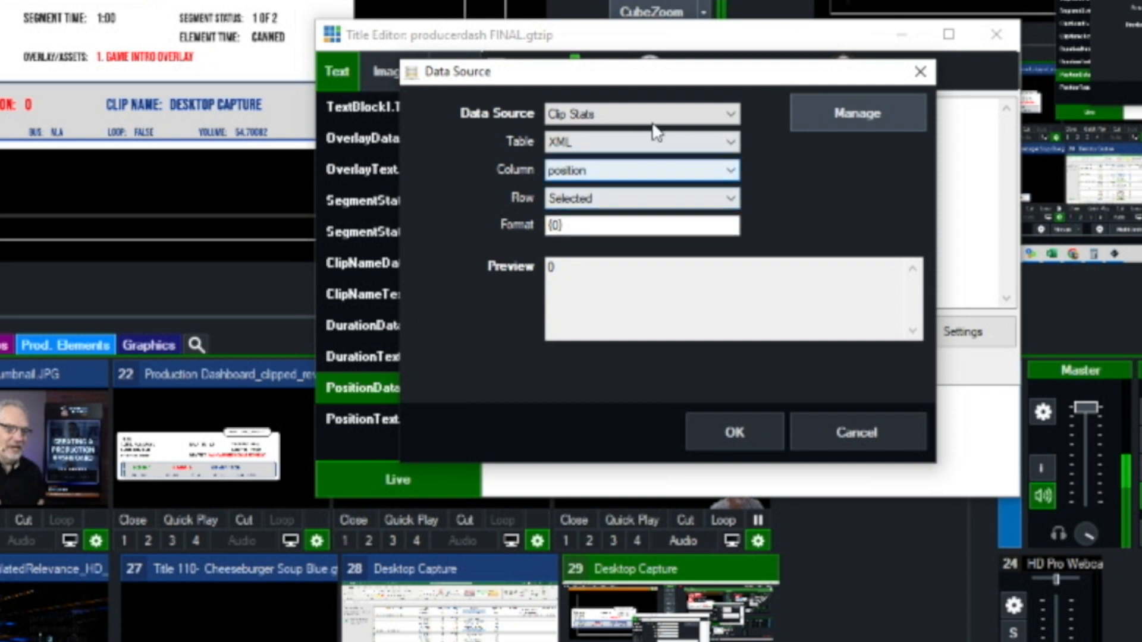
pyautogui.click(730, 114)
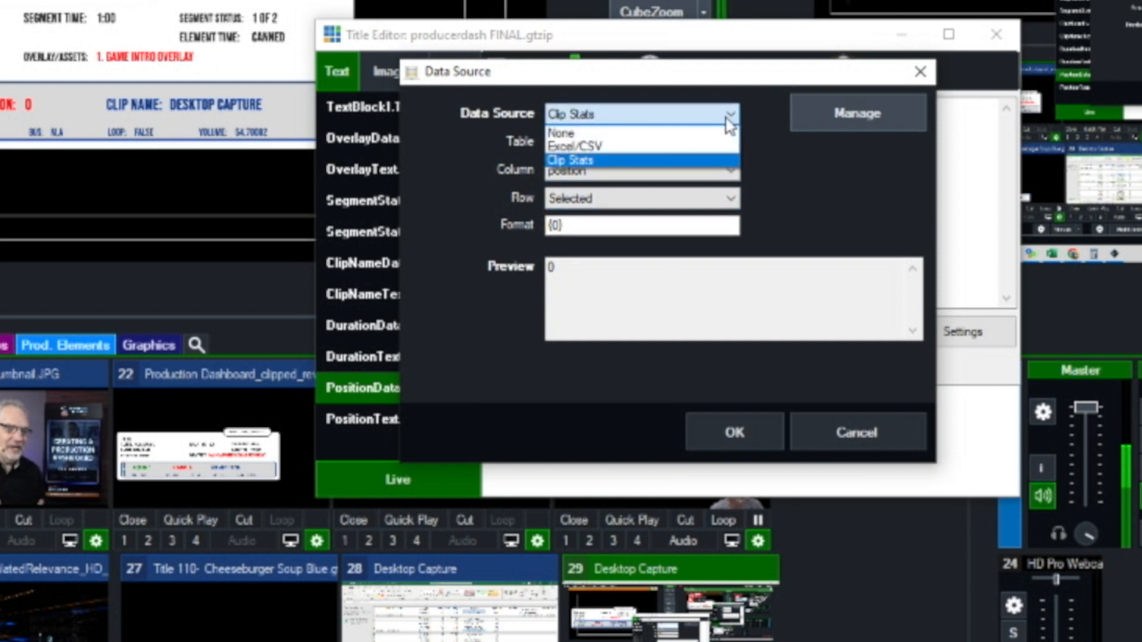
pyautogui.click(640, 159)
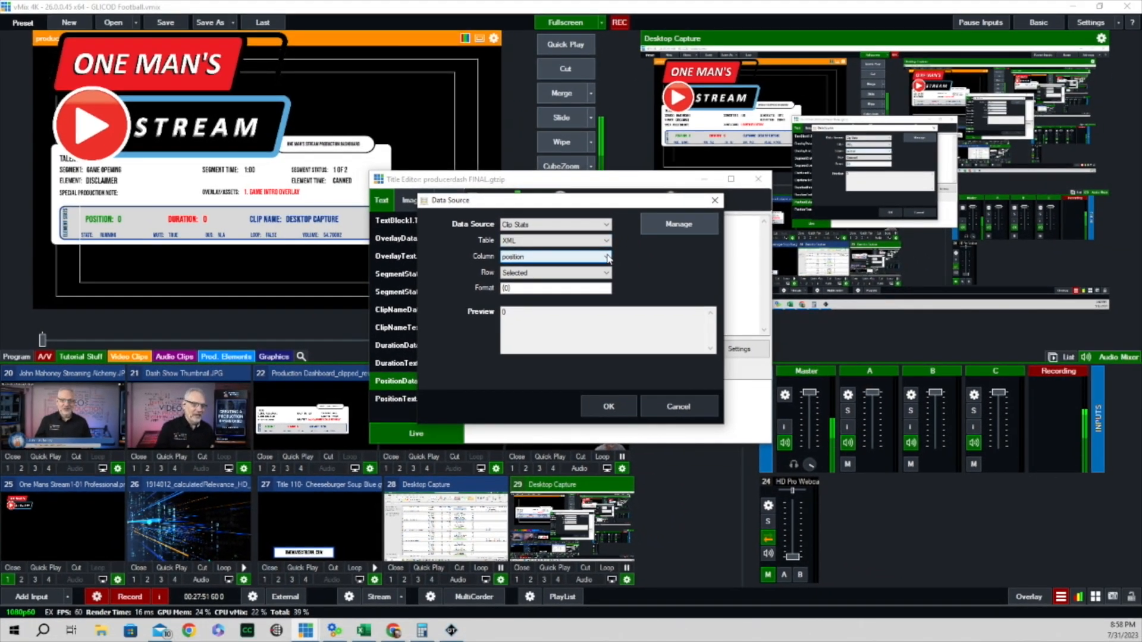
pyautogui.click(636, 236)
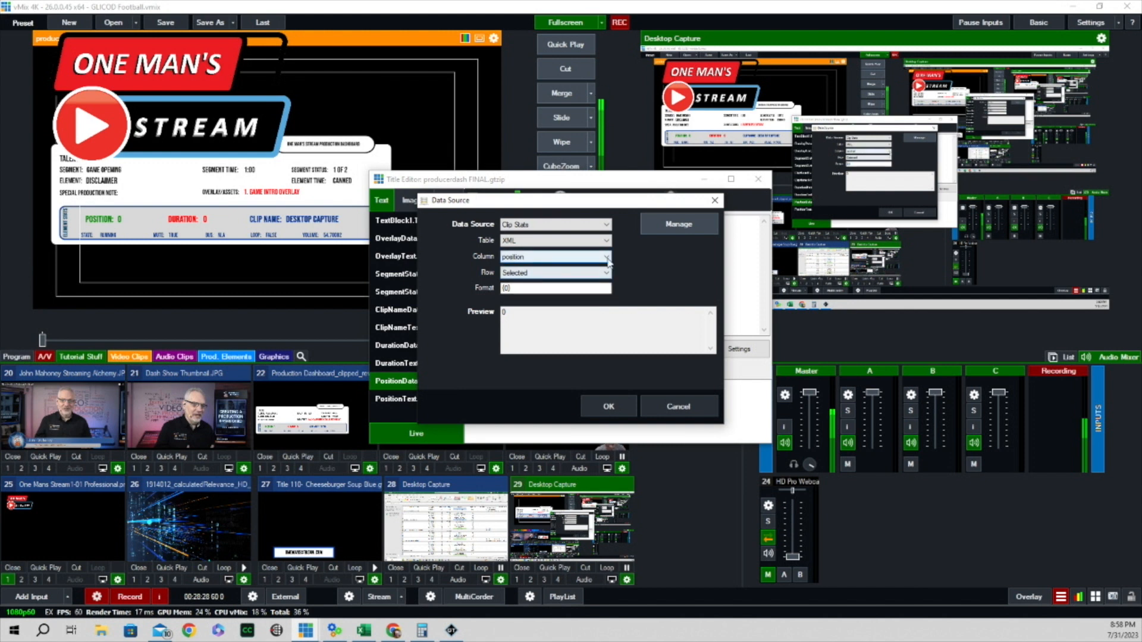
pyautogui.click(553, 257)
pyautogui.click(556, 322)
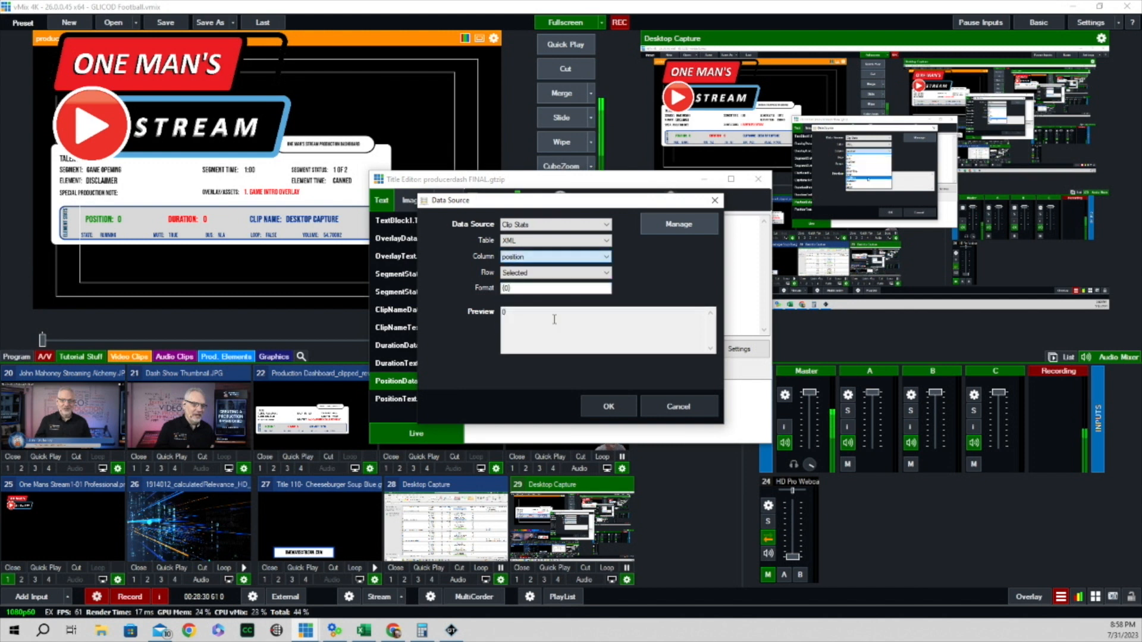
pyautogui.click(621, 406)
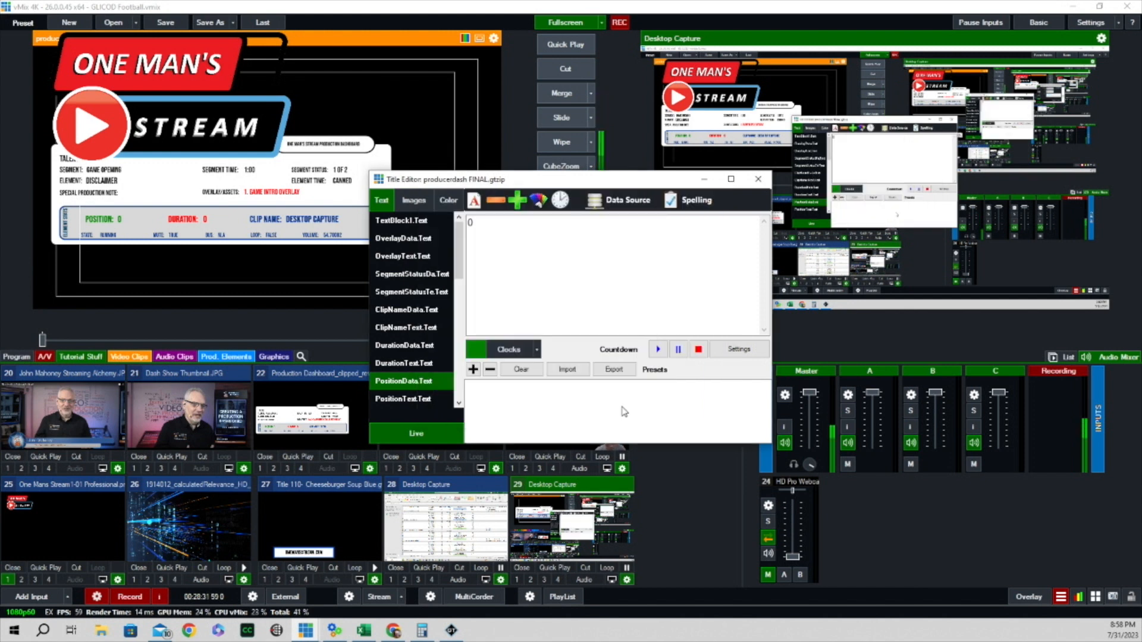
# - Link DurationData.Text to the duration column of the Clip Stats XML data source
pyautogui.click(404, 346)
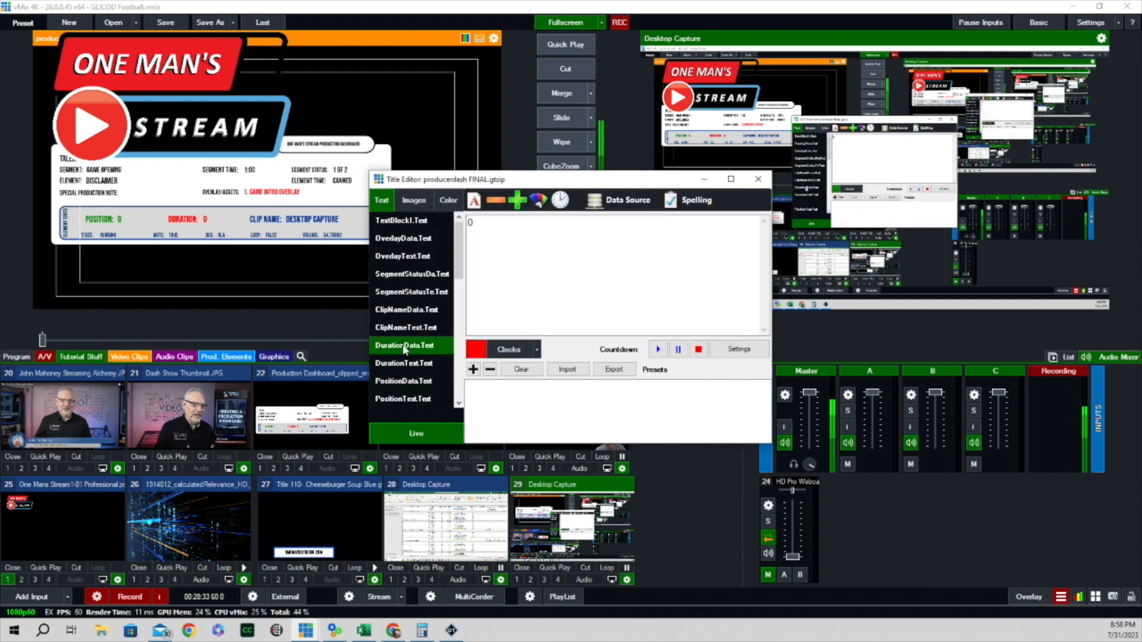
pyautogui.click(630, 205)
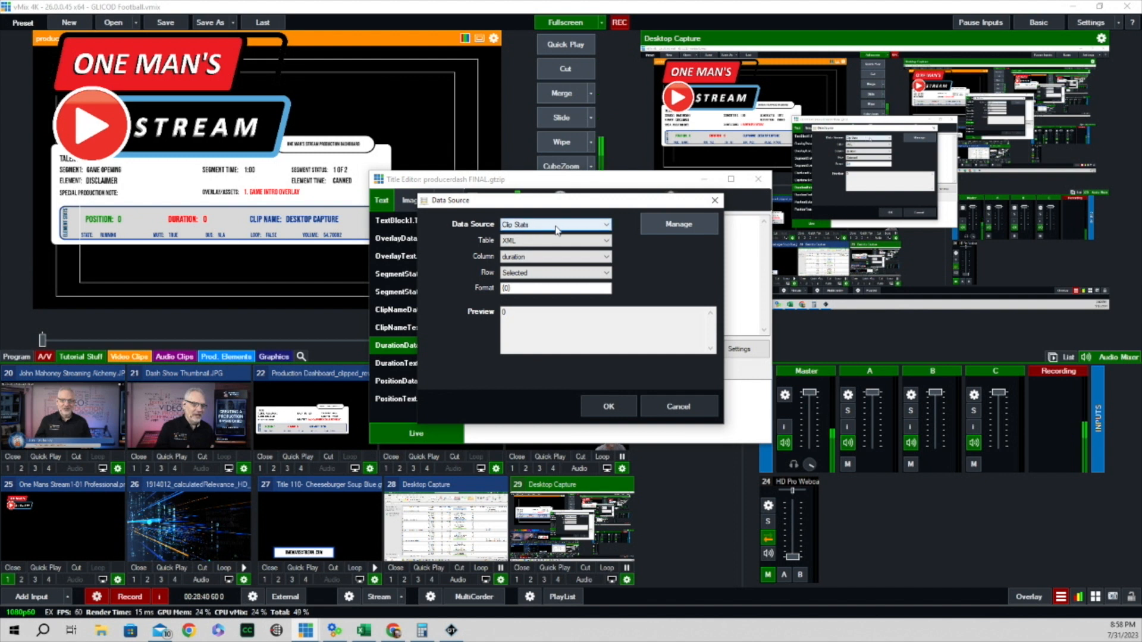
pyautogui.click(607, 257)
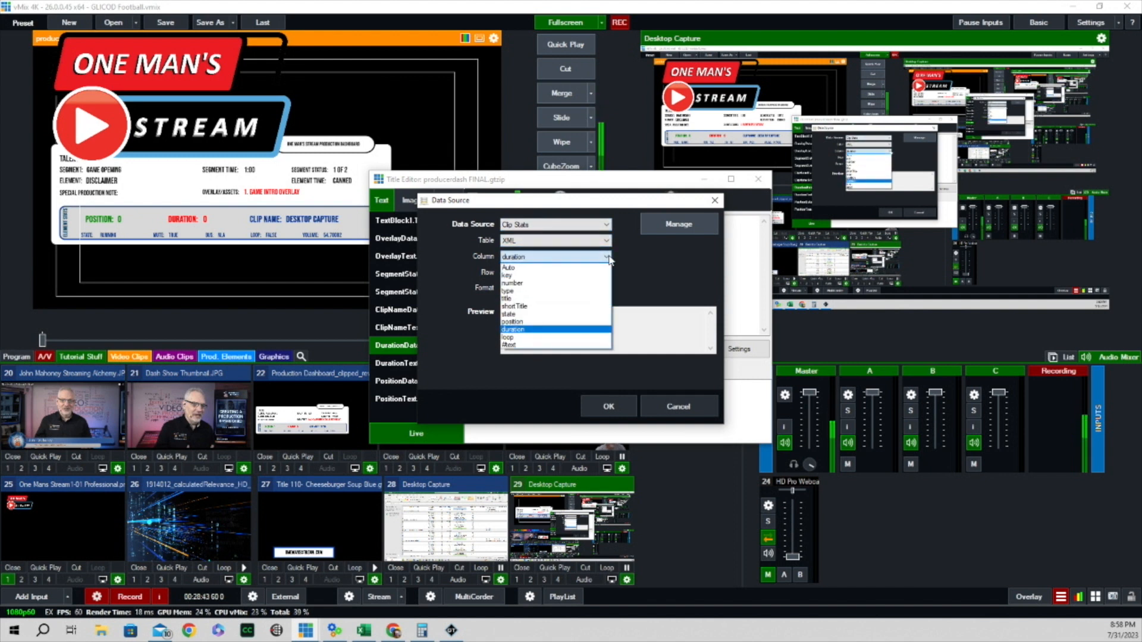
pyautogui.click(561, 330)
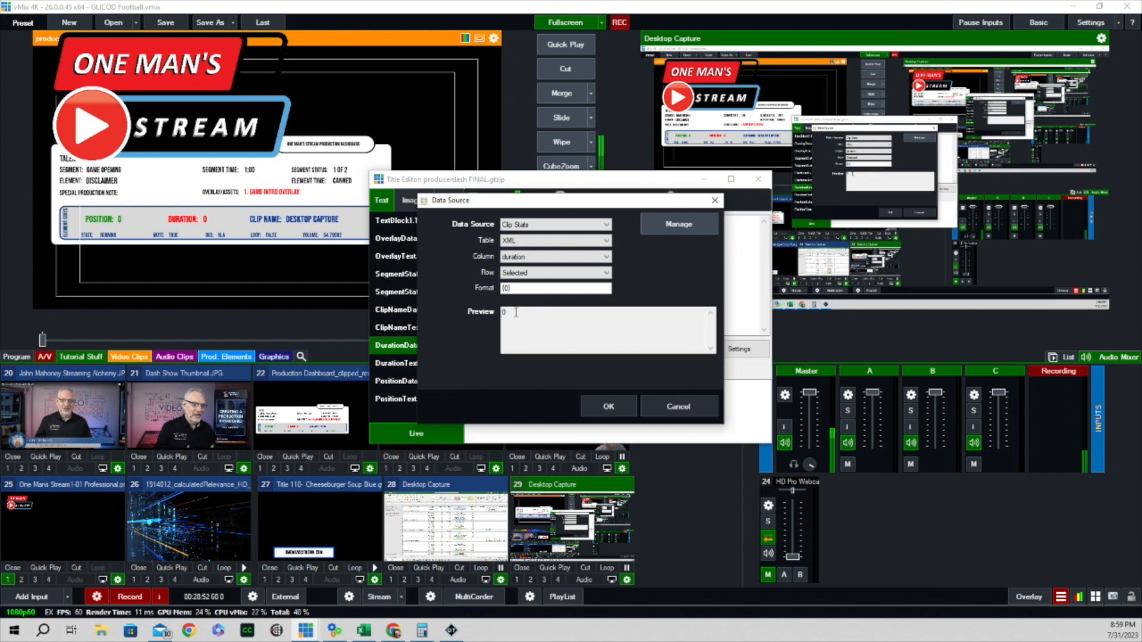
pyautogui.click(606, 405)
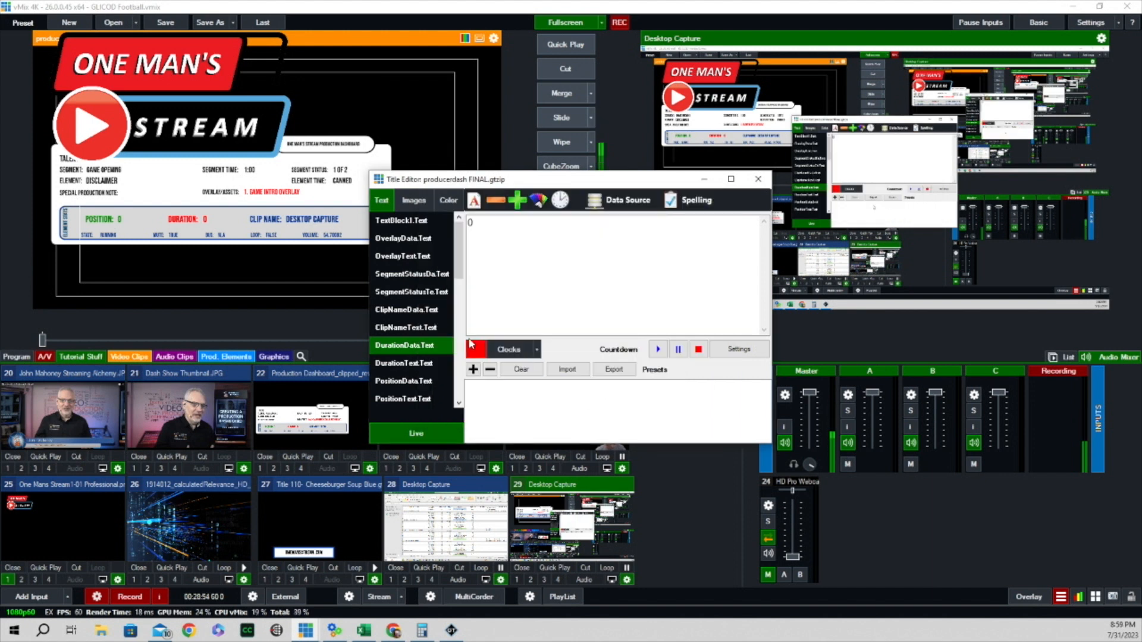
# - Link ClipNameData.Text to the title column of the Clip Stats XML data source
pyautogui.click(397, 310)
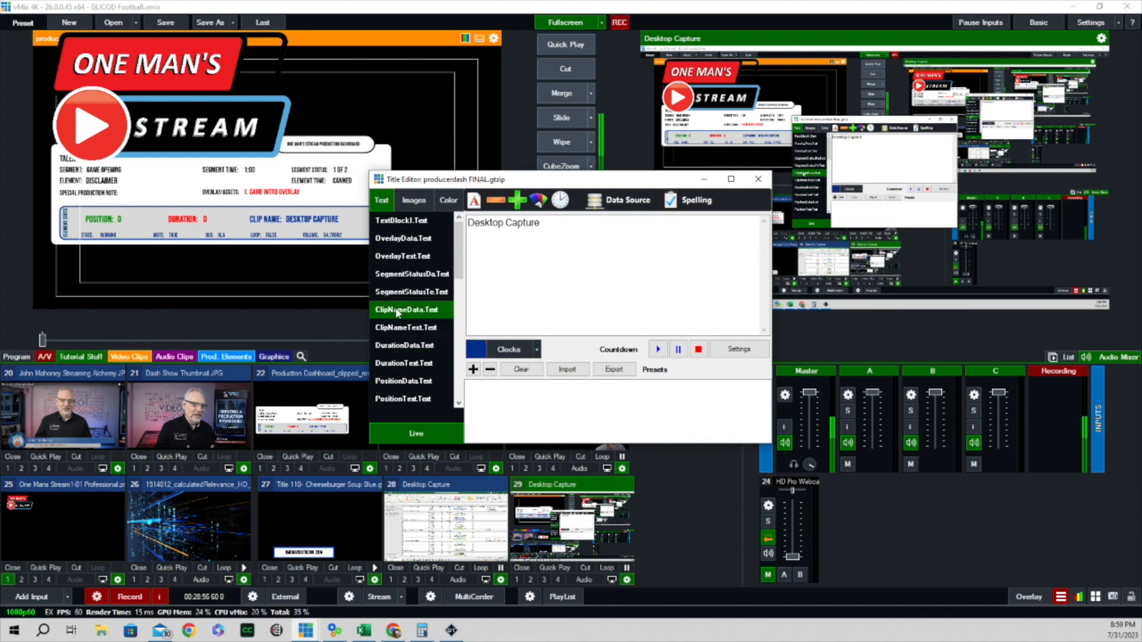
pyautogui.click(628, 202)
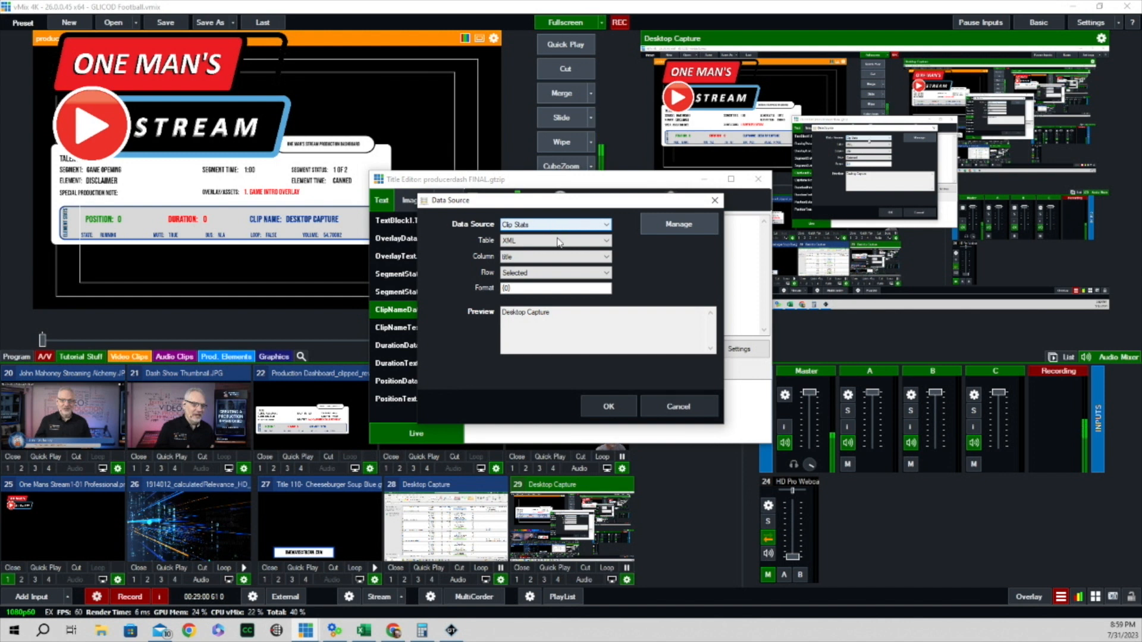
pyautogui.click(606, 257)
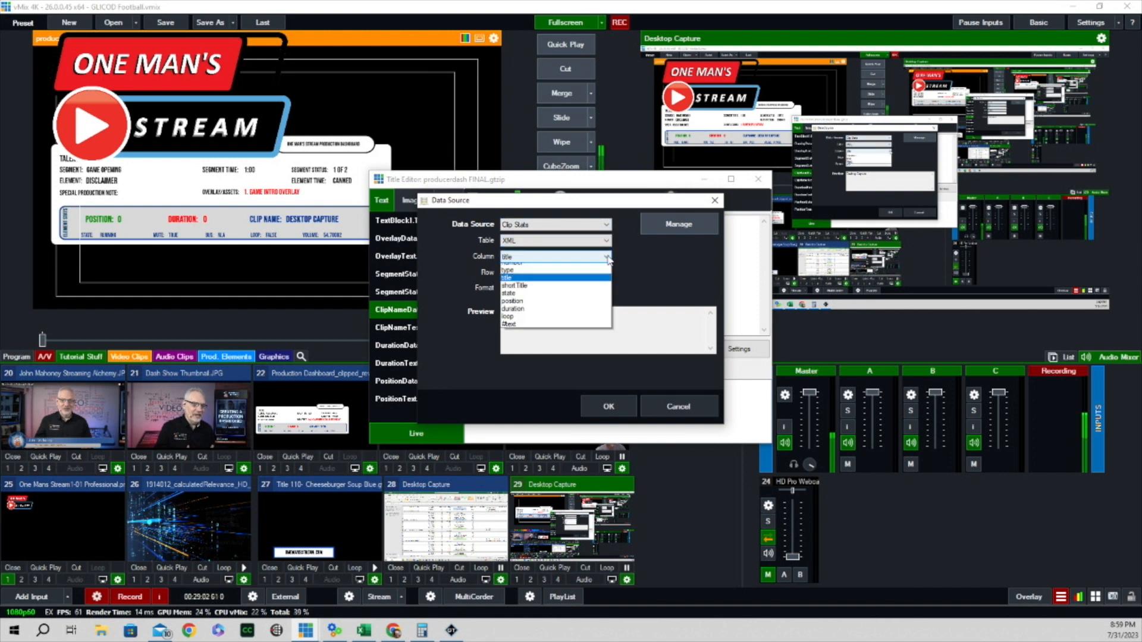
pyautogui.click(562, 299)
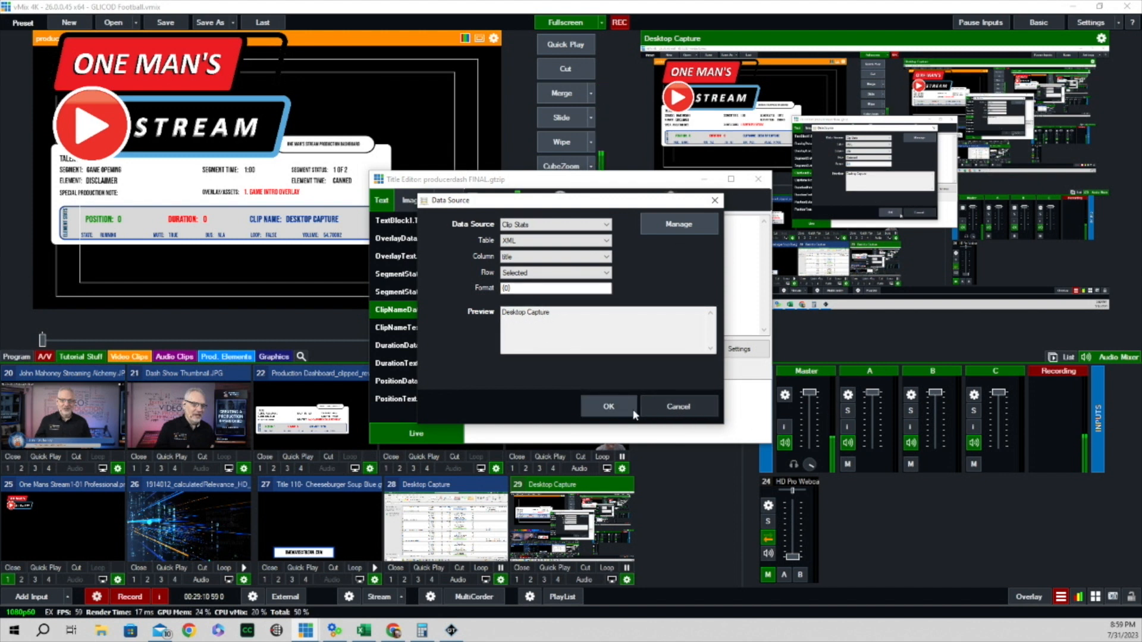
pyautogui.click(613, 407)
# - Link the segment status data field to the Excel/CSV data source, Production table, SEGMENT STATUS column, Selected row
pyautogui.click(407, 279)
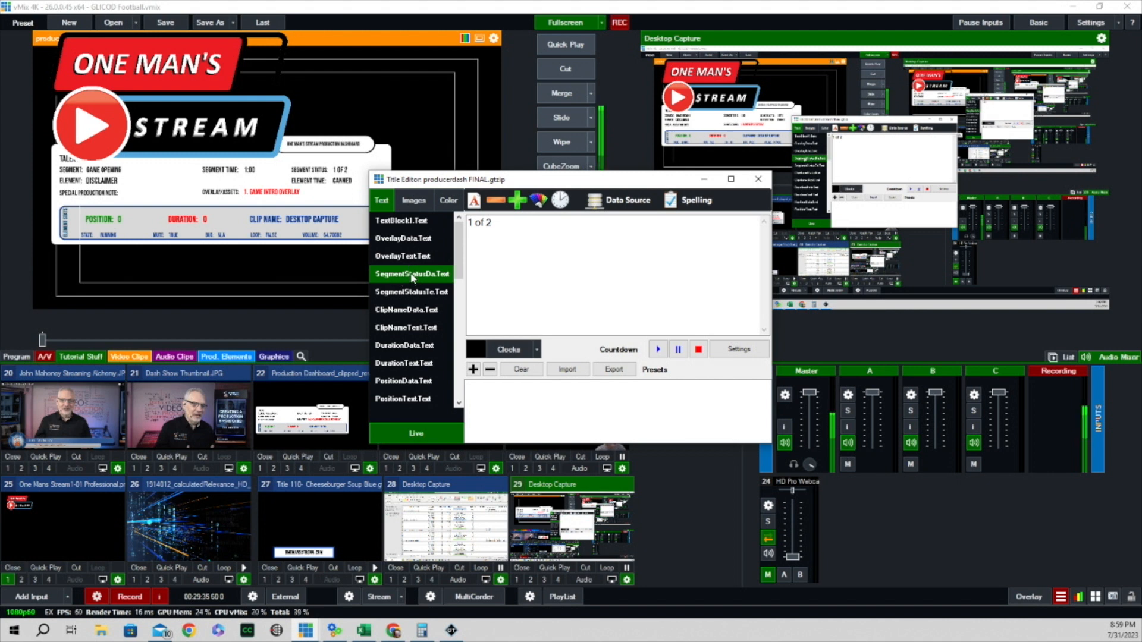
pyautogui.click(634, 203)
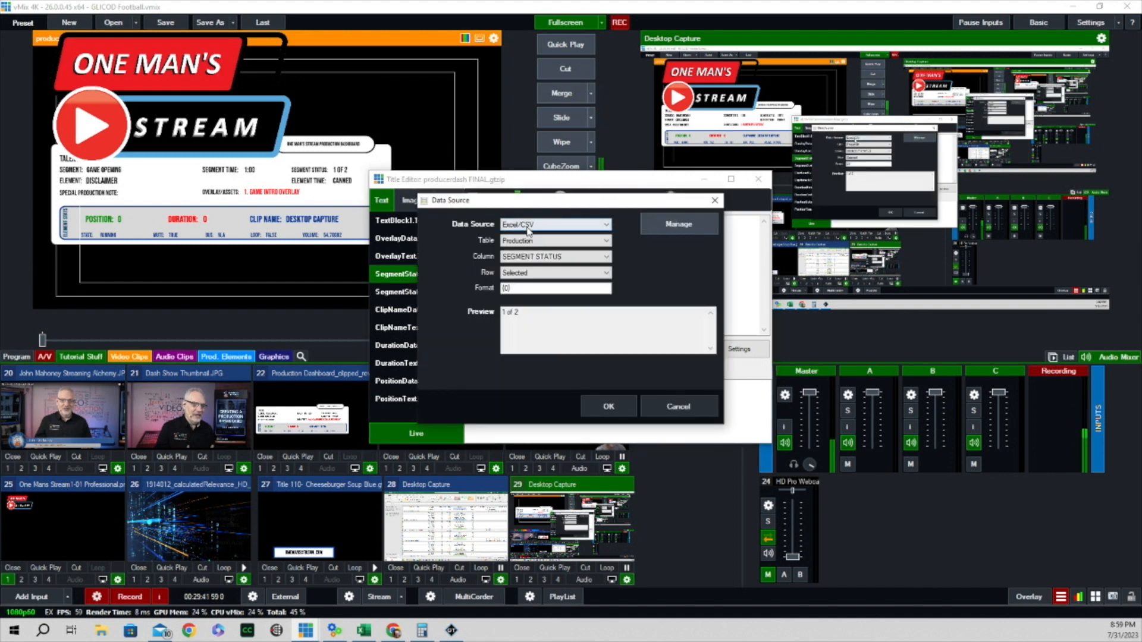
pyautogui.click(592, 240)
pyautogui.click(572, 260)
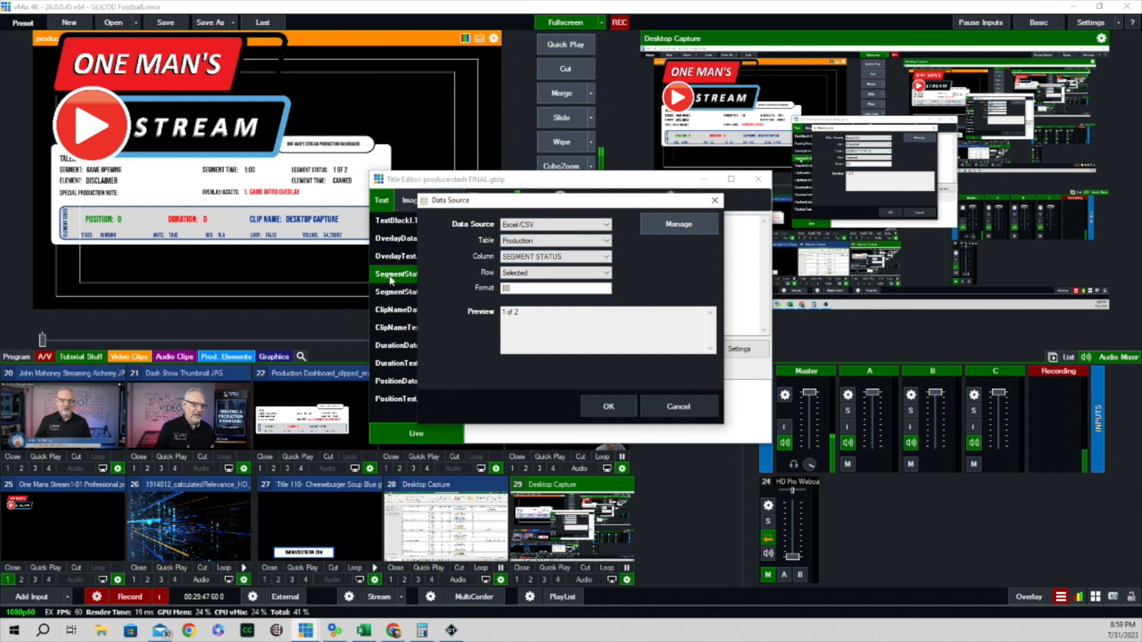
pyautogui.click(608, 258)
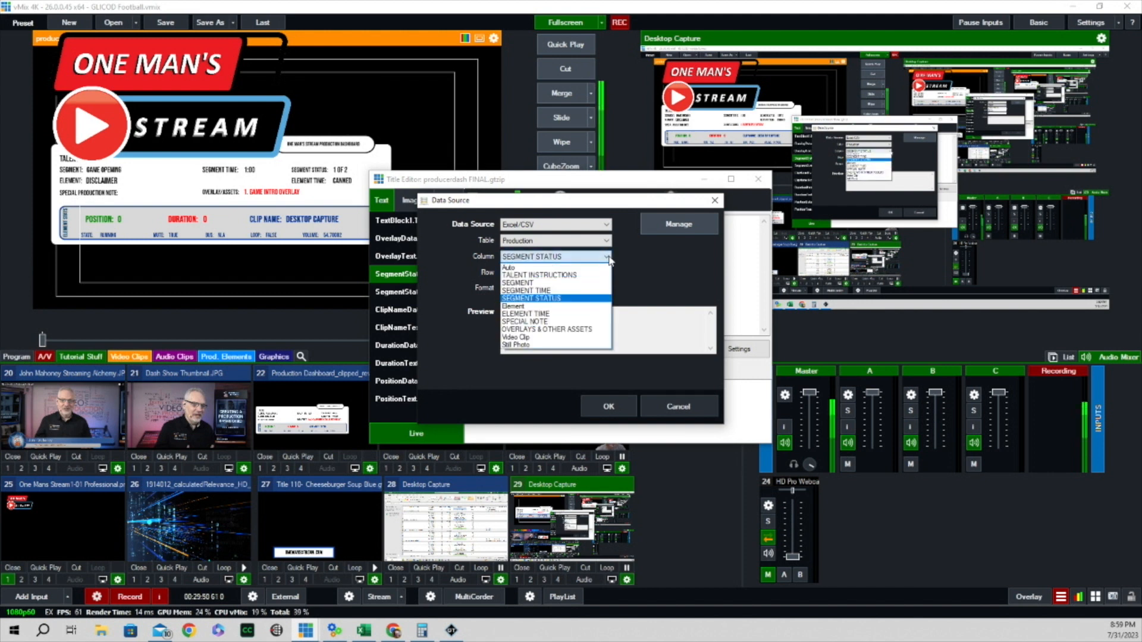
pyautogui.click(569, 299)
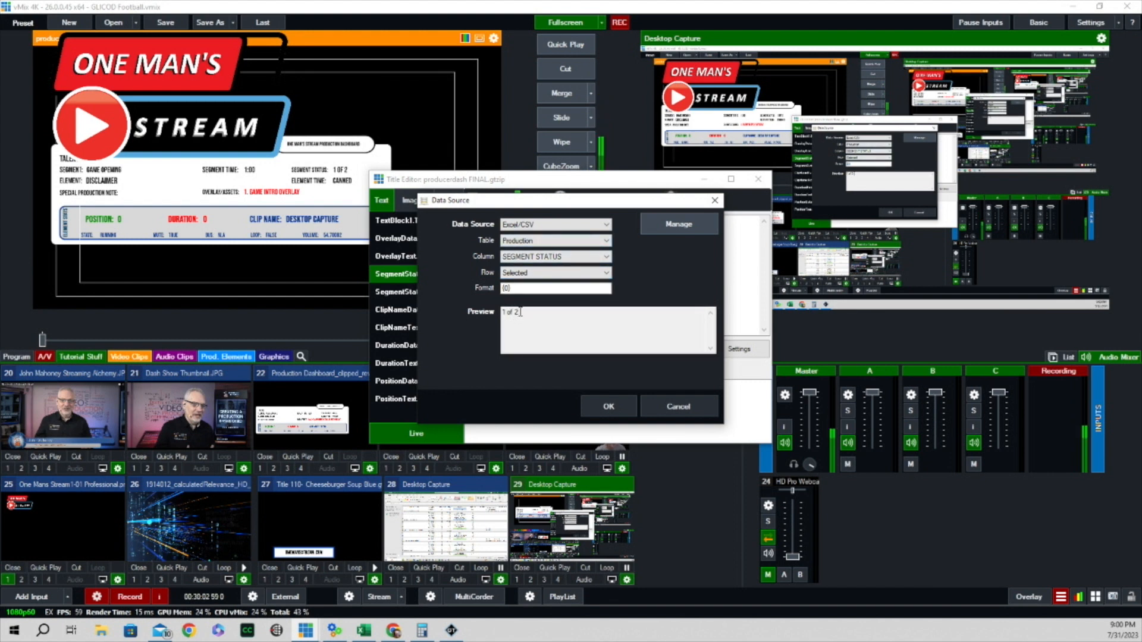
pyautogui.click(609, 406)
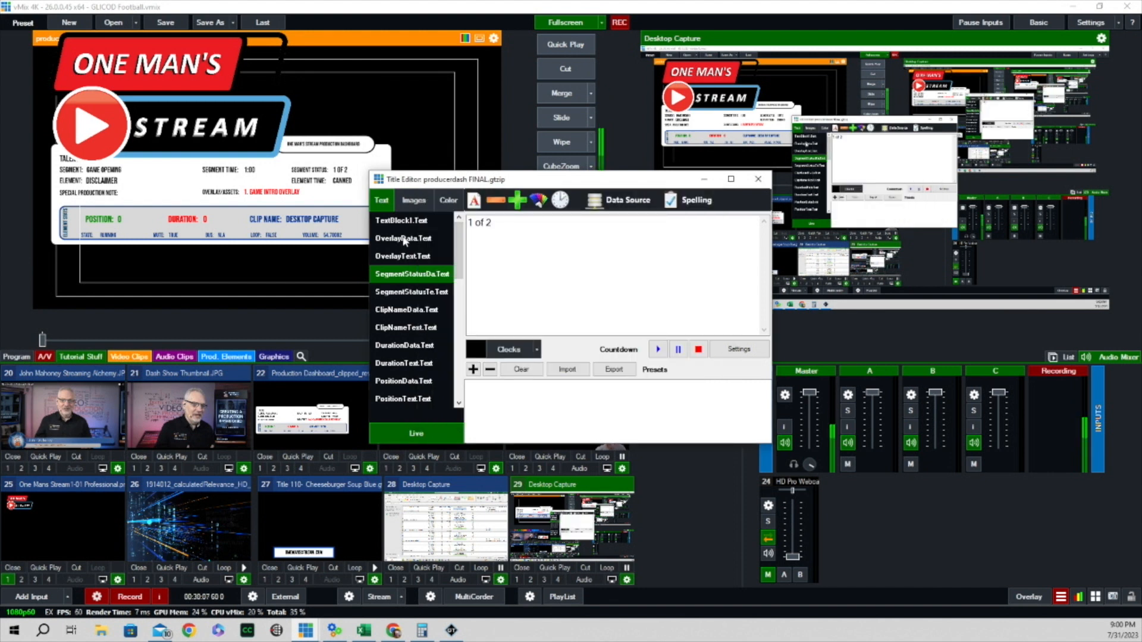
# - Check which data source, table and column feed OverlayData.Text, leaving the mapping as it is
pyautogui.click(404, 239)
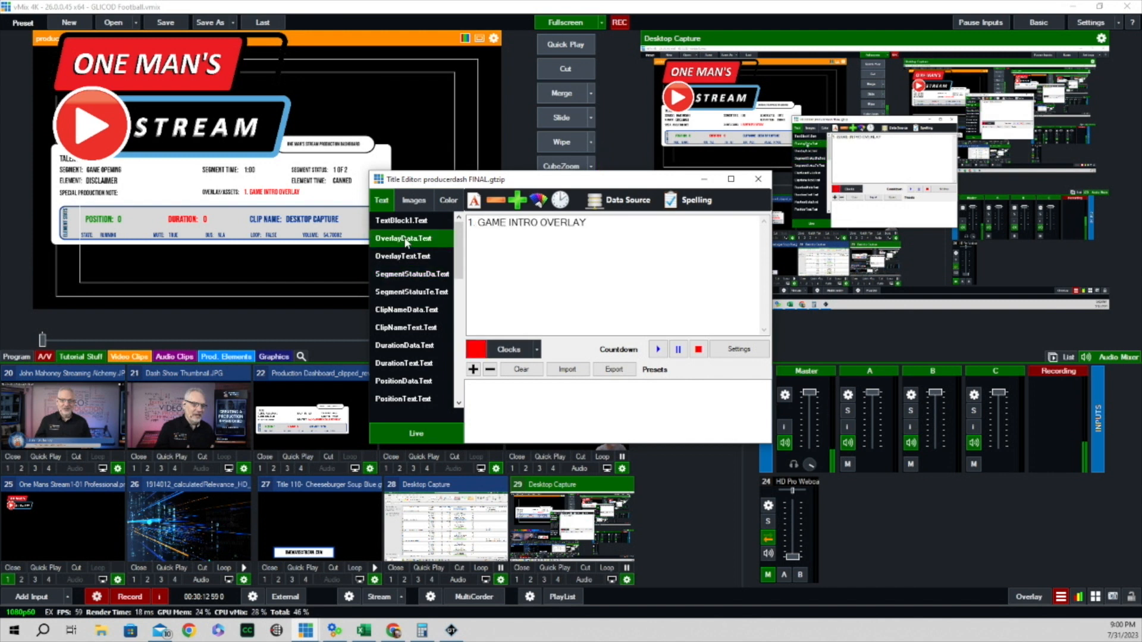
pyautogui.click(629, 201)
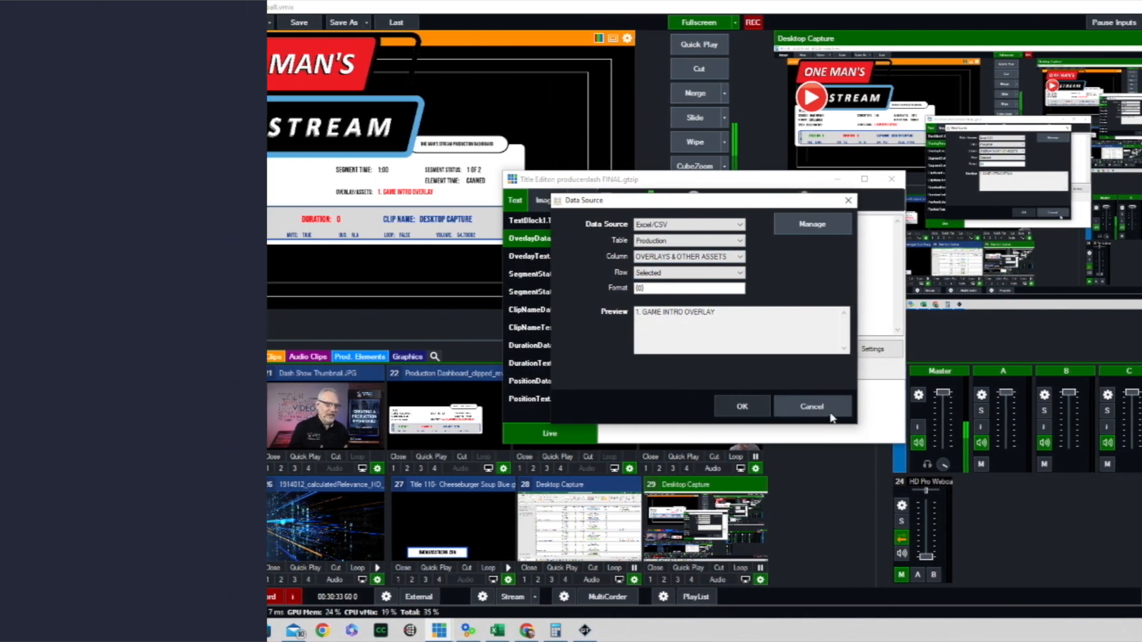
pyautogui.click(831, 416)
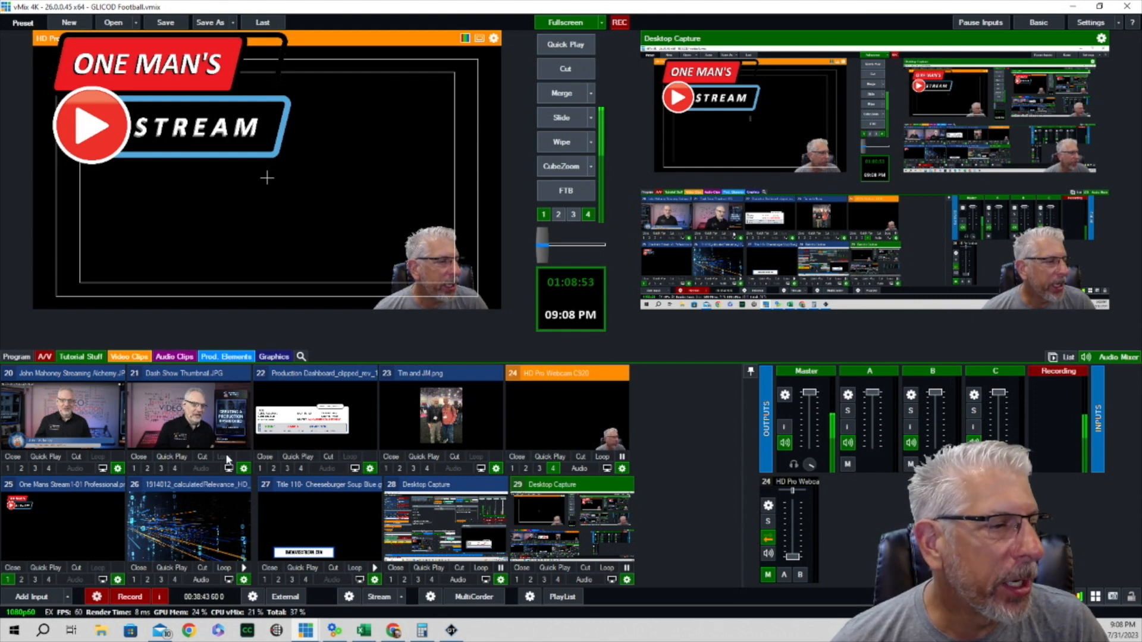
# - Check the multiview layers of the AUDIO CLIPS input and cut that input to the program output
pyautogui.scroll(5, 341, 411)
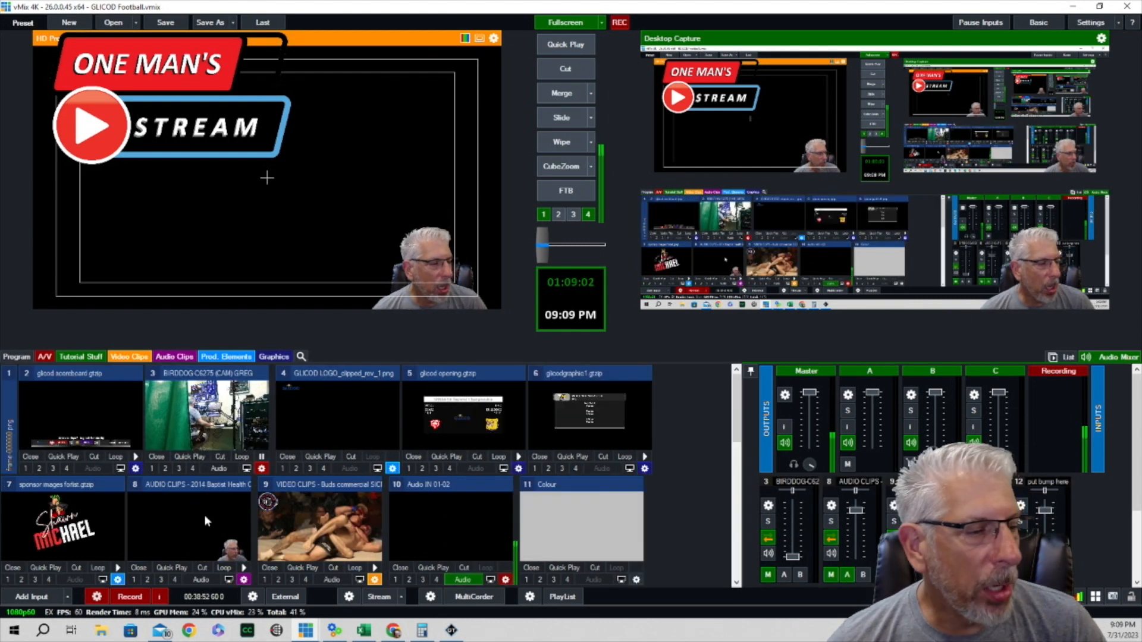
pyautogui.scroll(-1, 205, 515)
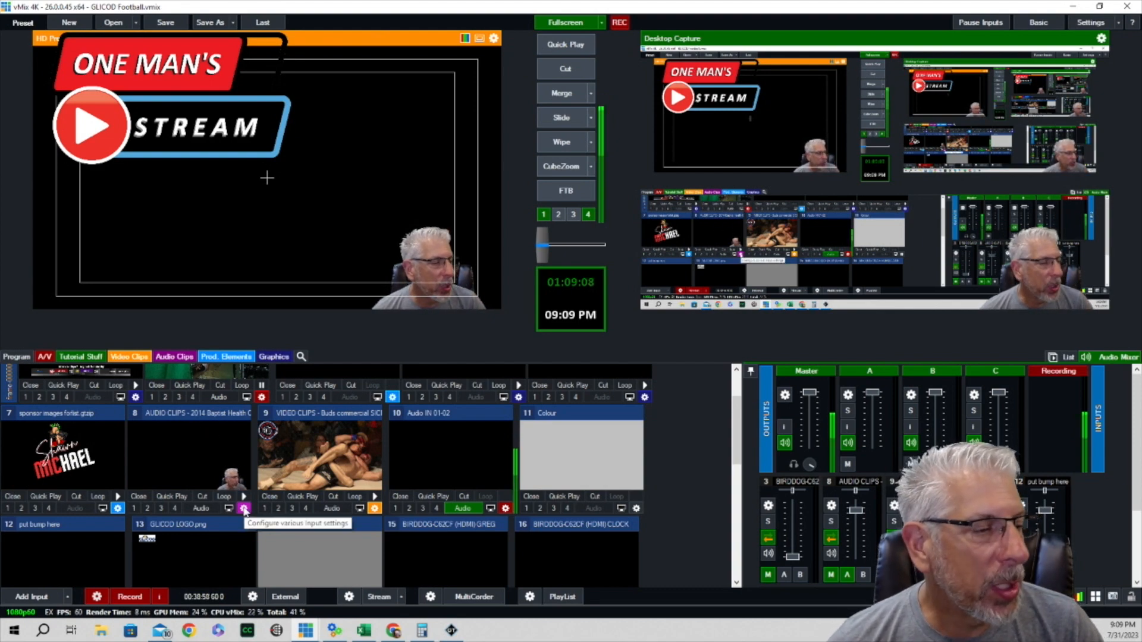
pyautogui.click(244, 509)
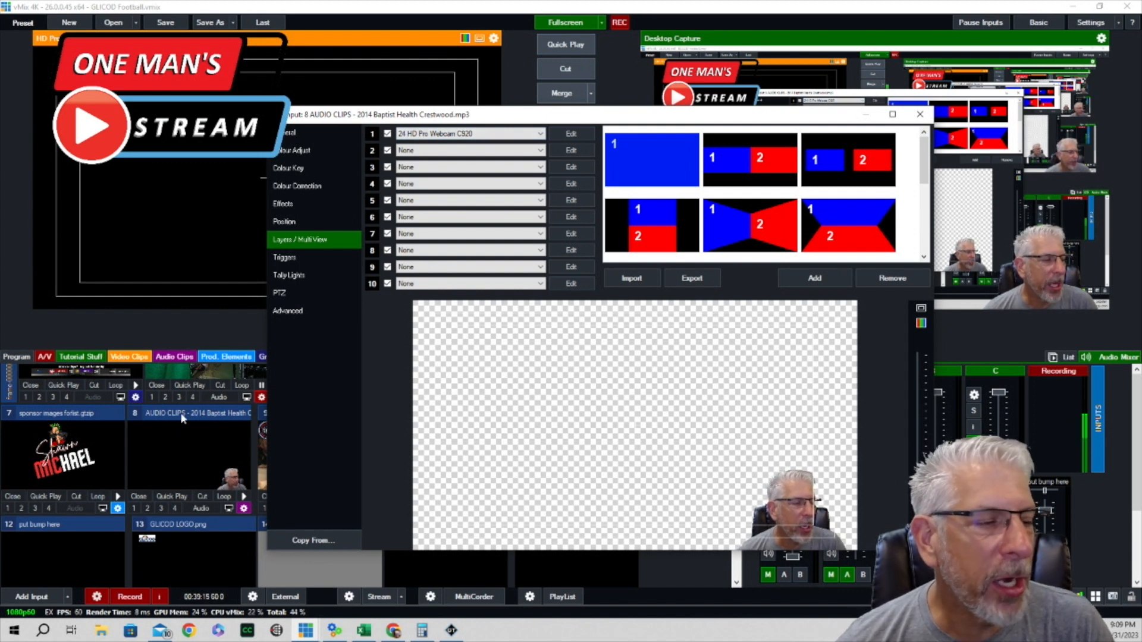
pyautogui.click(920, 115)
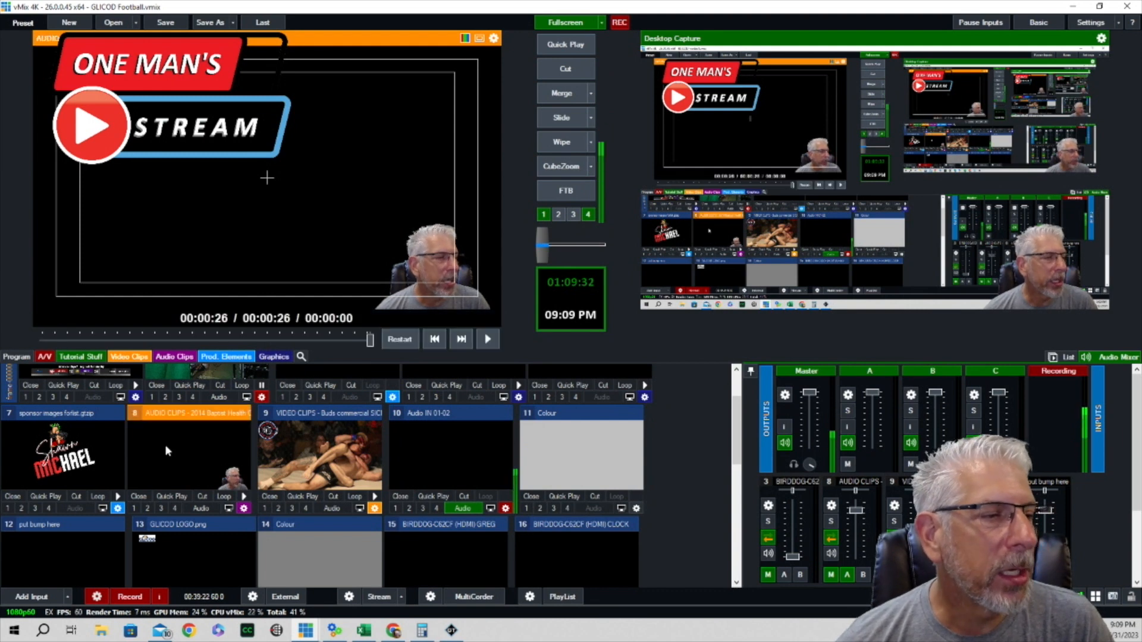
pyautogui.click(565, 68)
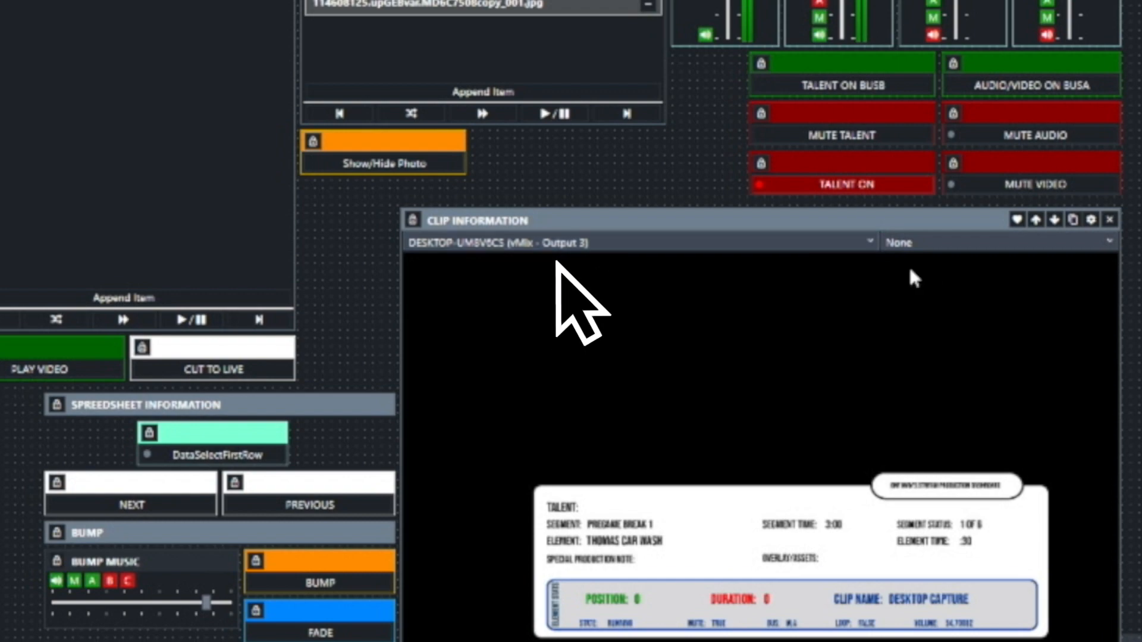
# - In vMix Universal Title Controller, set the CLIP INFORMATION monitor's source to vMix - Output 3
pyautogui.click(870, 243)
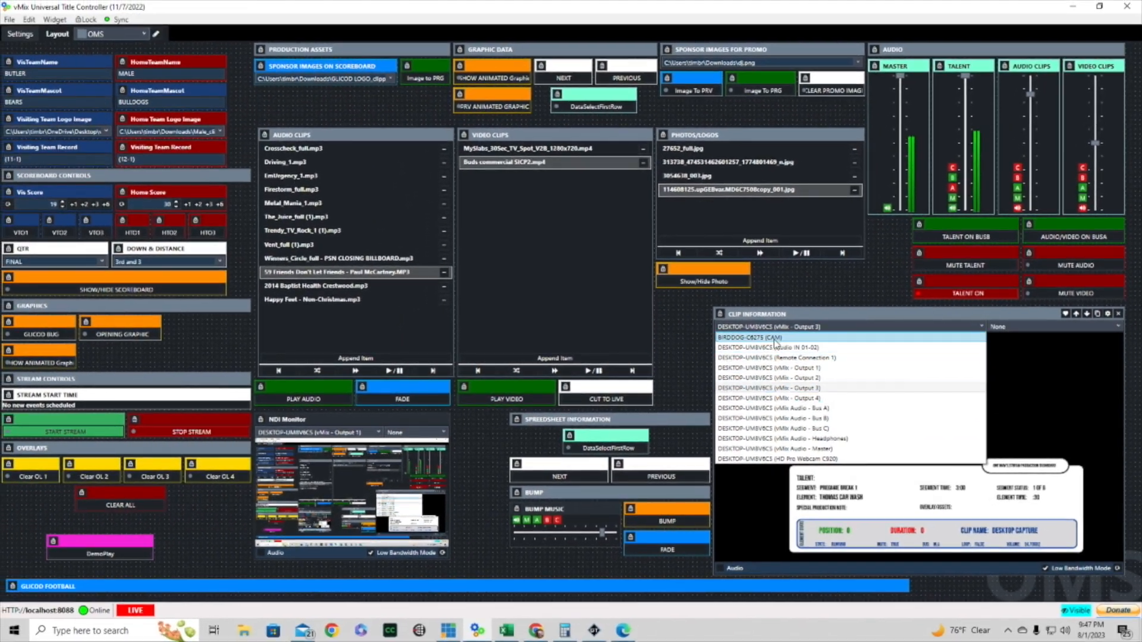
pyautogui.click(787, 388)
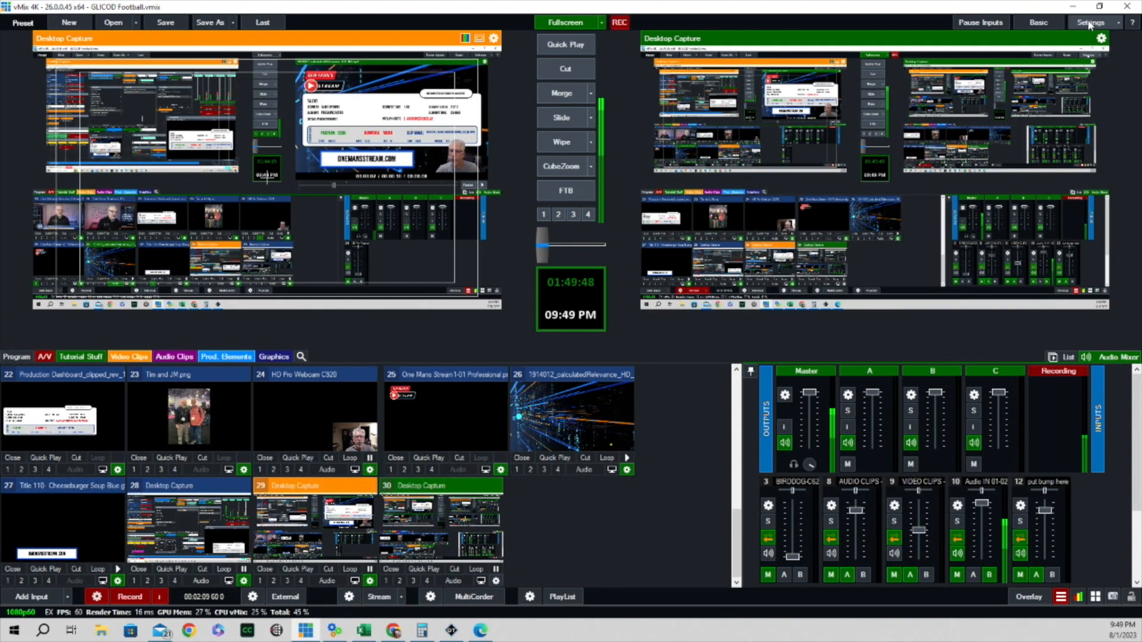
# - In vMix, try Preview as the source of Output 2 and toggle NDI for Output 4, then discard the settings
pyautogui.click(1089, 24)
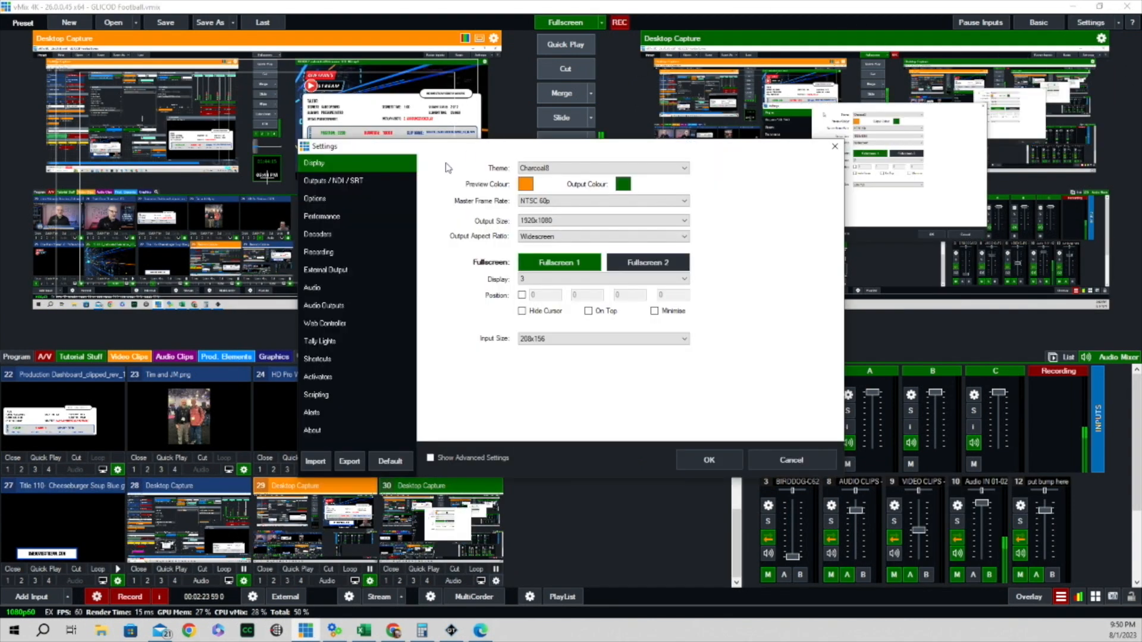
pyautogui.click(321, 181)
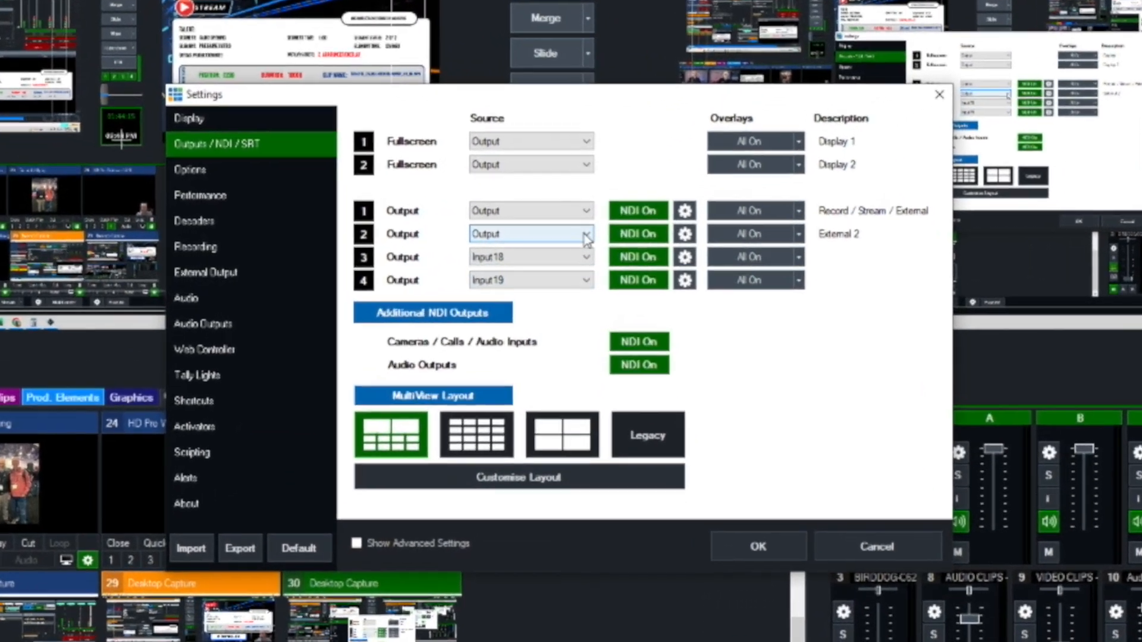
pyautogui.click(590, 244)
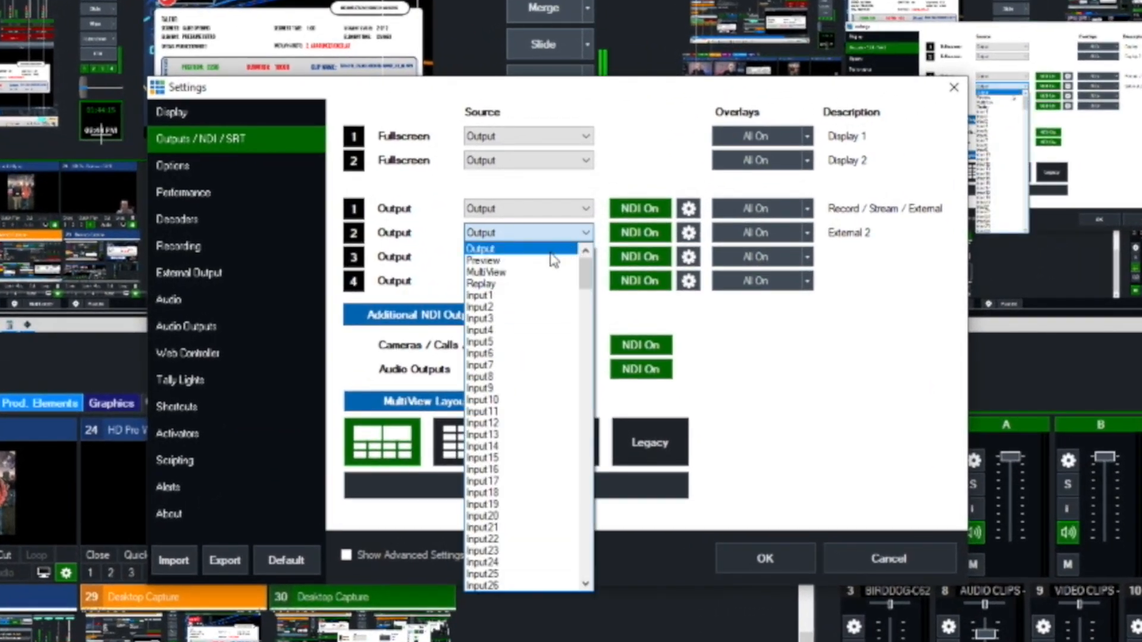
pyautogui.click(551, 261)
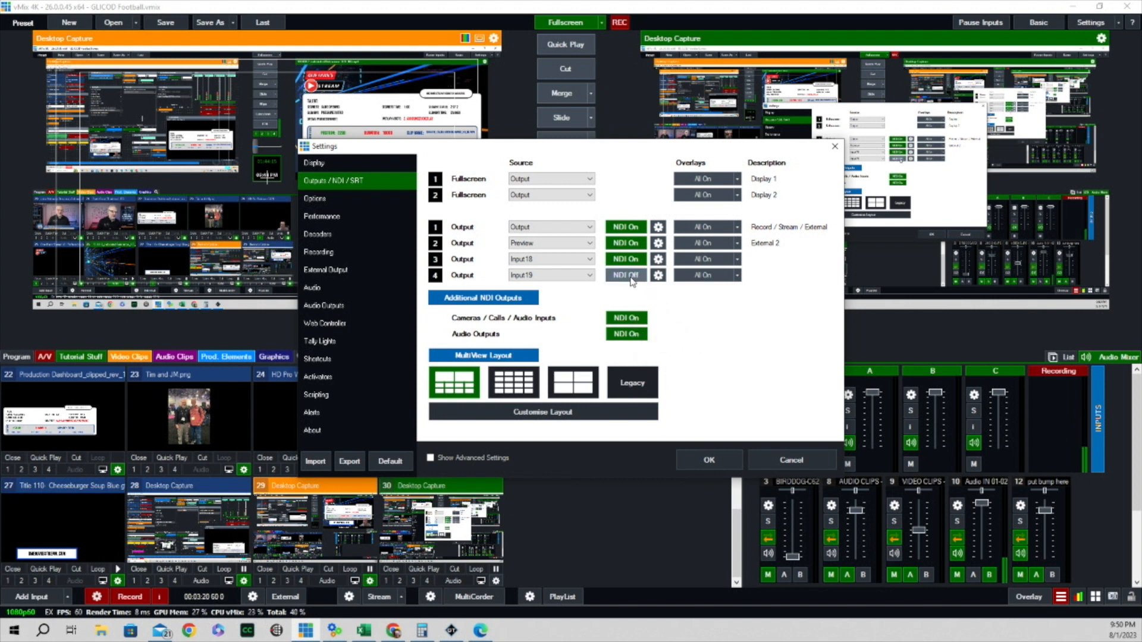
pyautogui.click(631, 282)
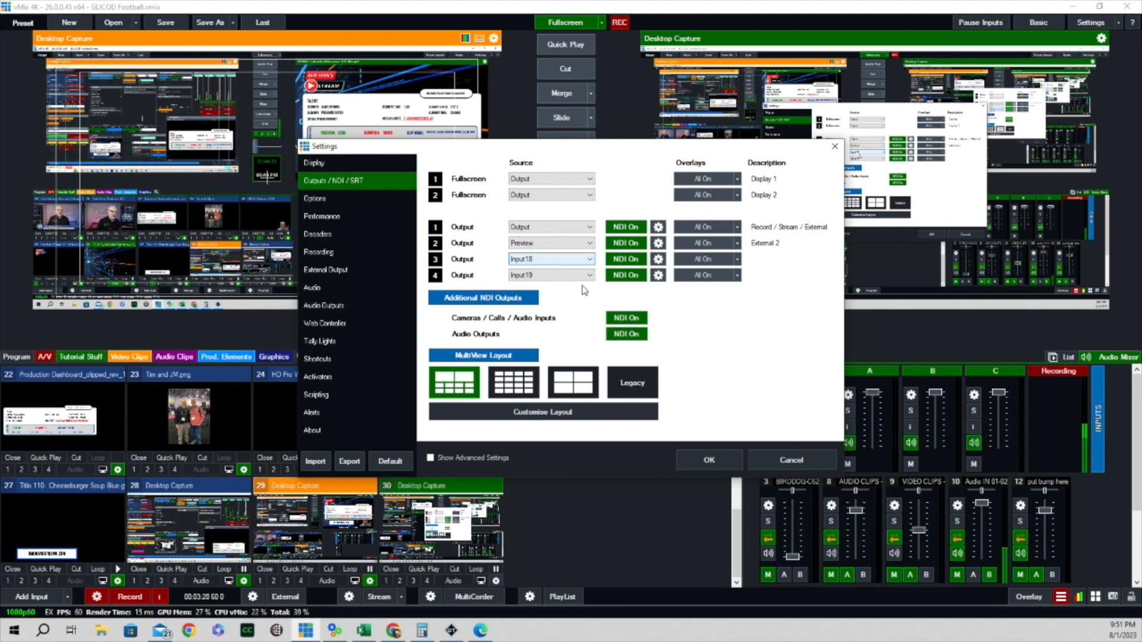
pyautogui.click(812, 453)
# - Check the input number of producerdash FINAL.gtzip against the source of Output 3 in the output settings
pyautogui.scroll(4, 63, 388)
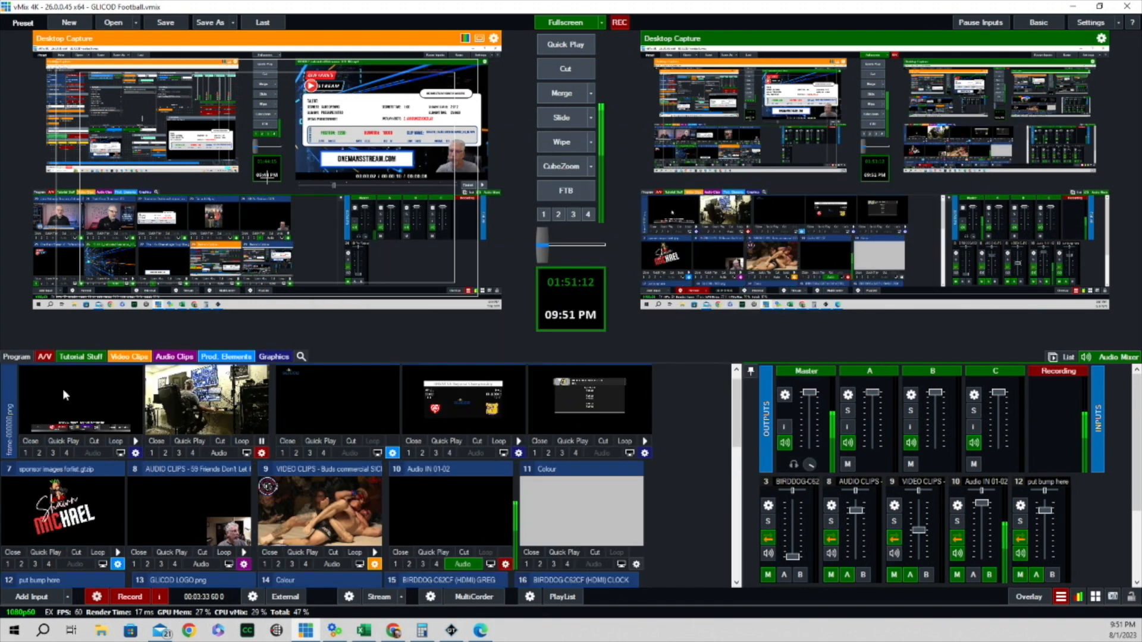
pyautogui.scroll(-2, 62, 388)
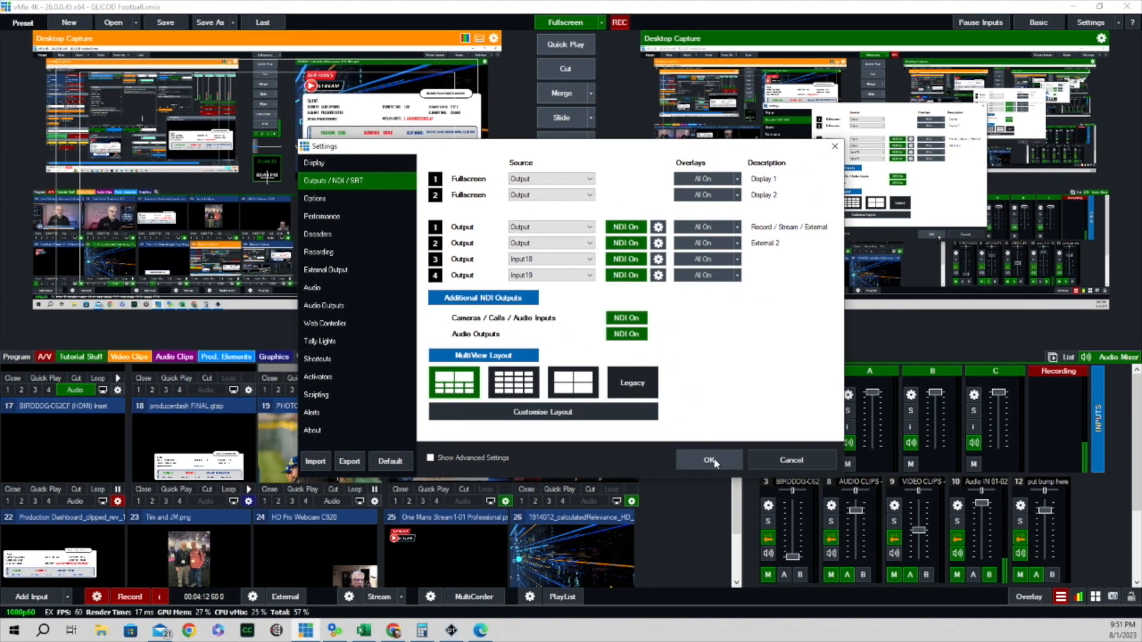
pyautogui.click(709, 461)
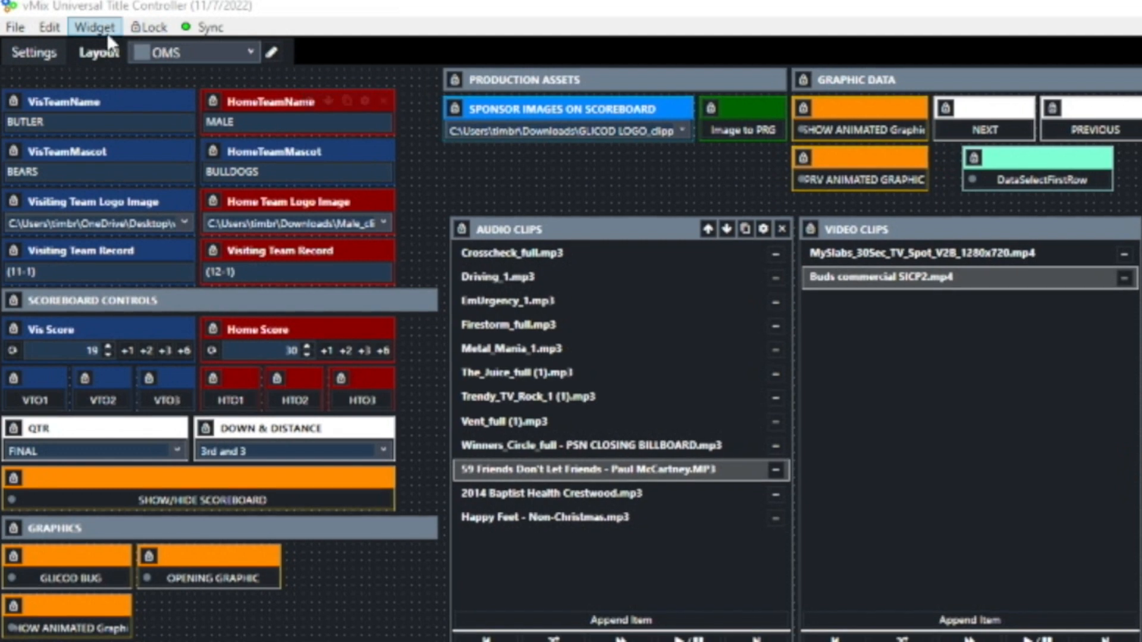
# - In vMix Universal Title Controller, add an NDI Monitor external data widget over the VIDEO CLIPS area and widen it
pyautogui.click(98, 28)
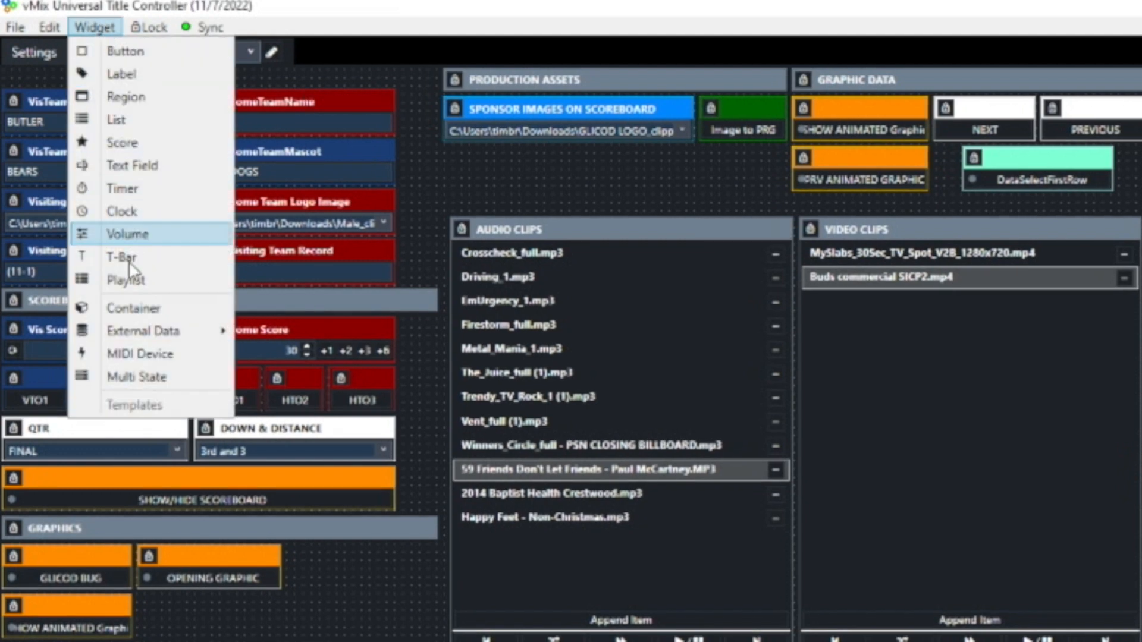
pyautogui.moveTo(129, 337)
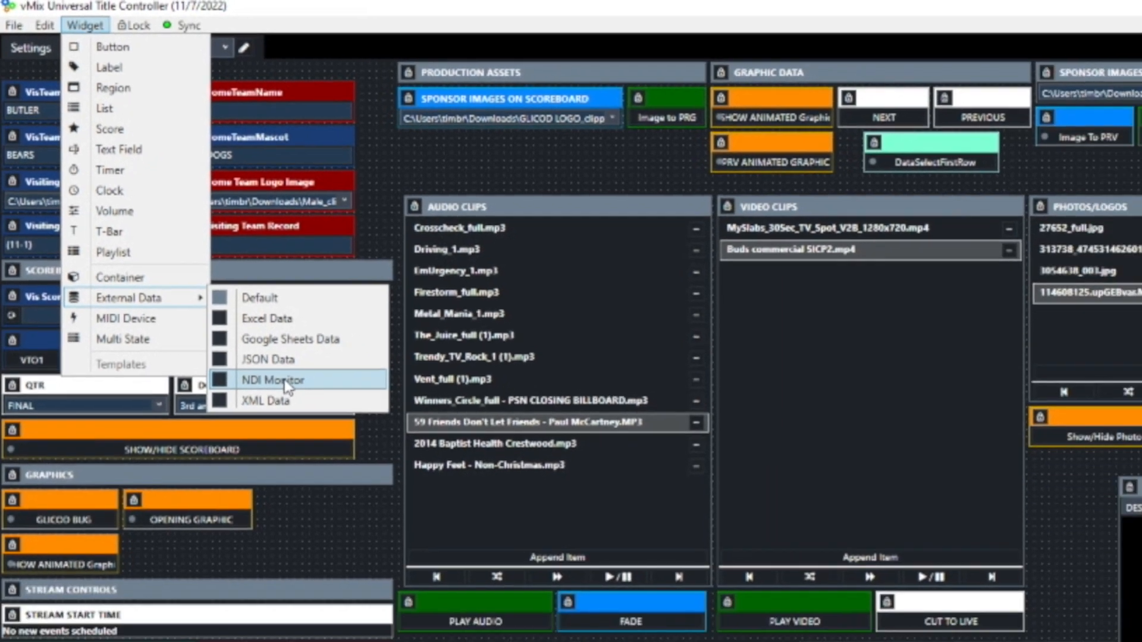
pyautogui.click(310, 422)
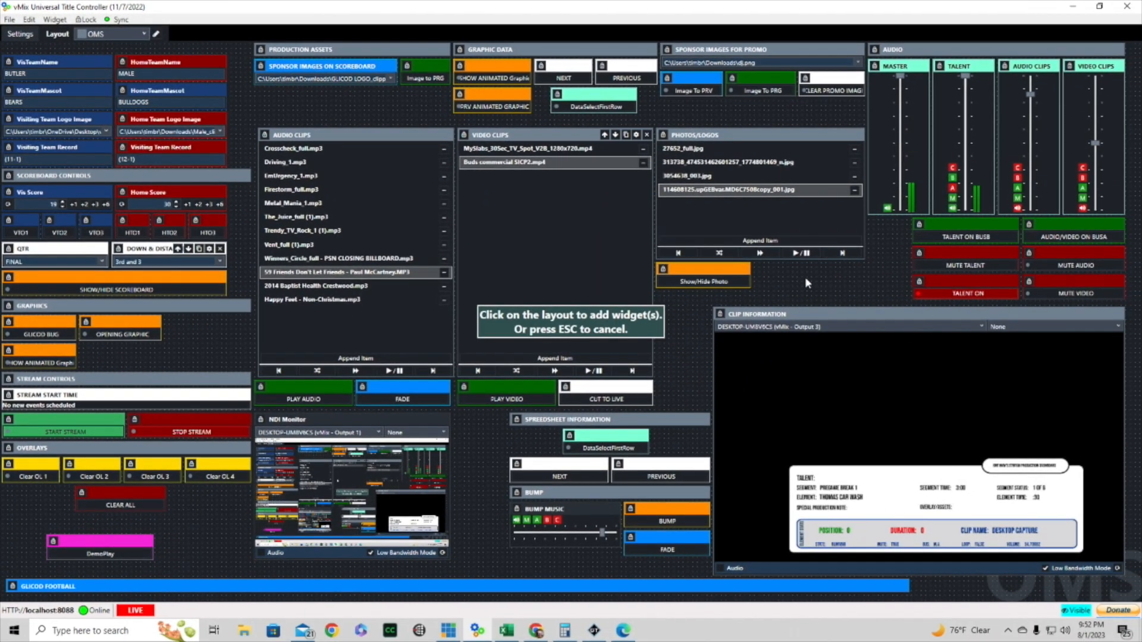
pyautogui.click(806, 279)
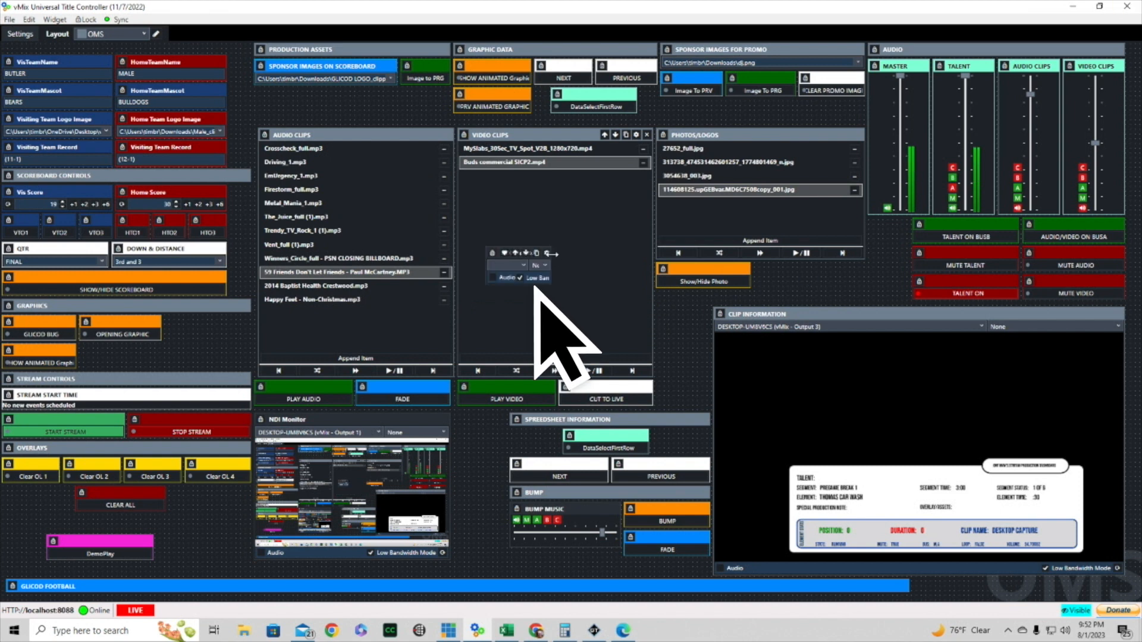
pyautogui.moveTo(561, 254); pyautogui.dragTo(644, 255)
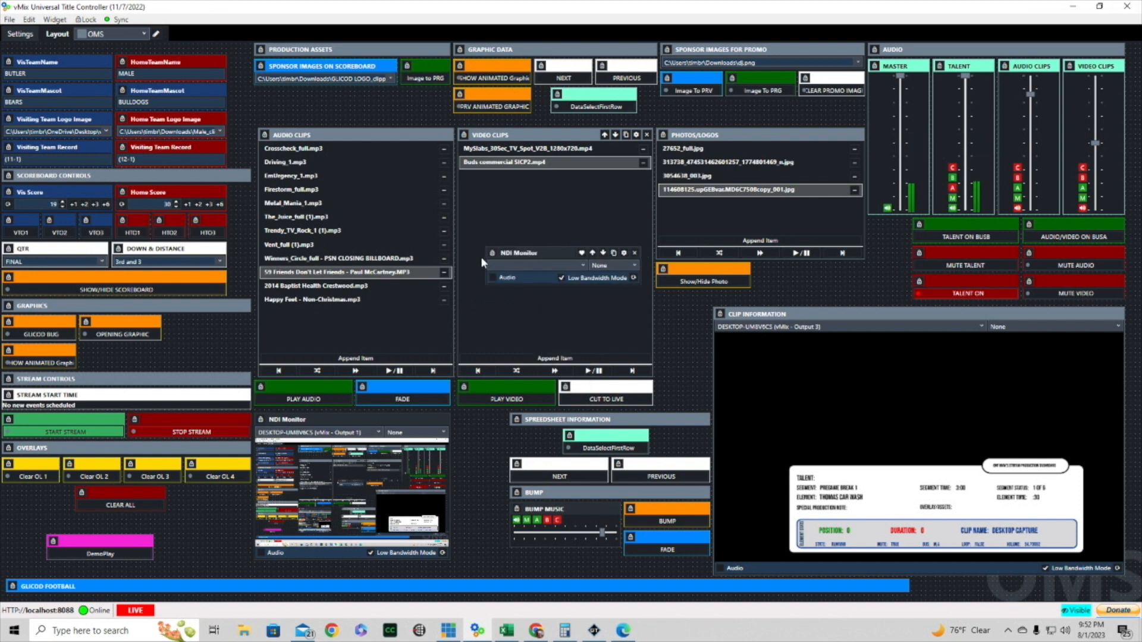
pyautogui.moveTo(481, 254); pyautogui.dragTo(463, 254)
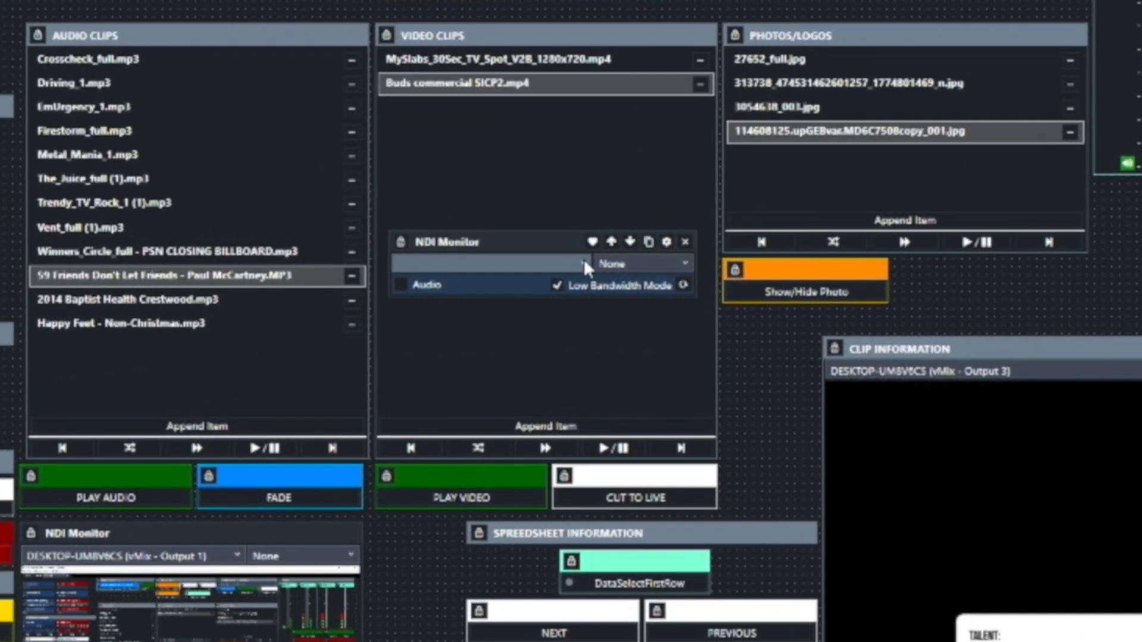
# - Set the new NDI Monitor widget's source to vMix - Output 3, and remove that widget from the layout
pyautogui.click(585, 262)
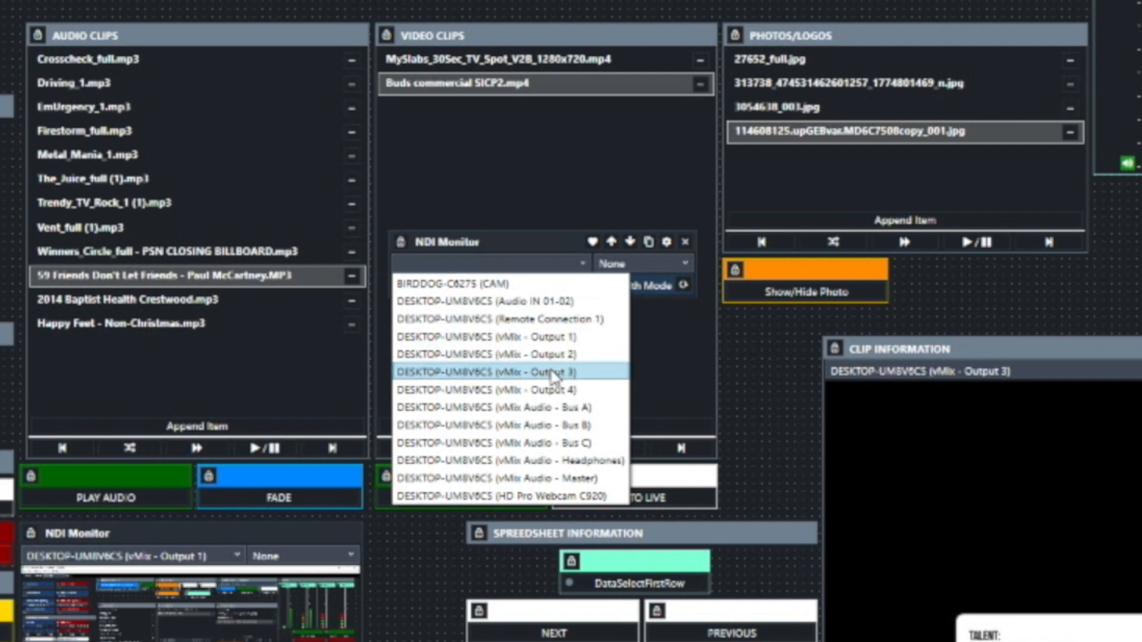
pyautogui.click(587, 372)
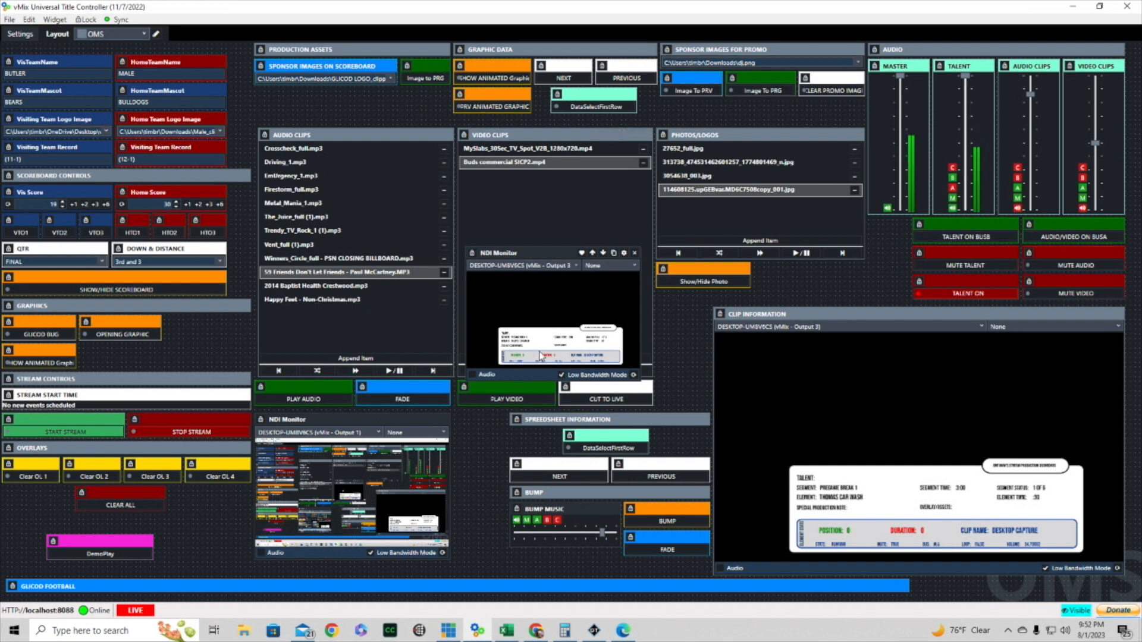
pyautogui.click(634, 252)
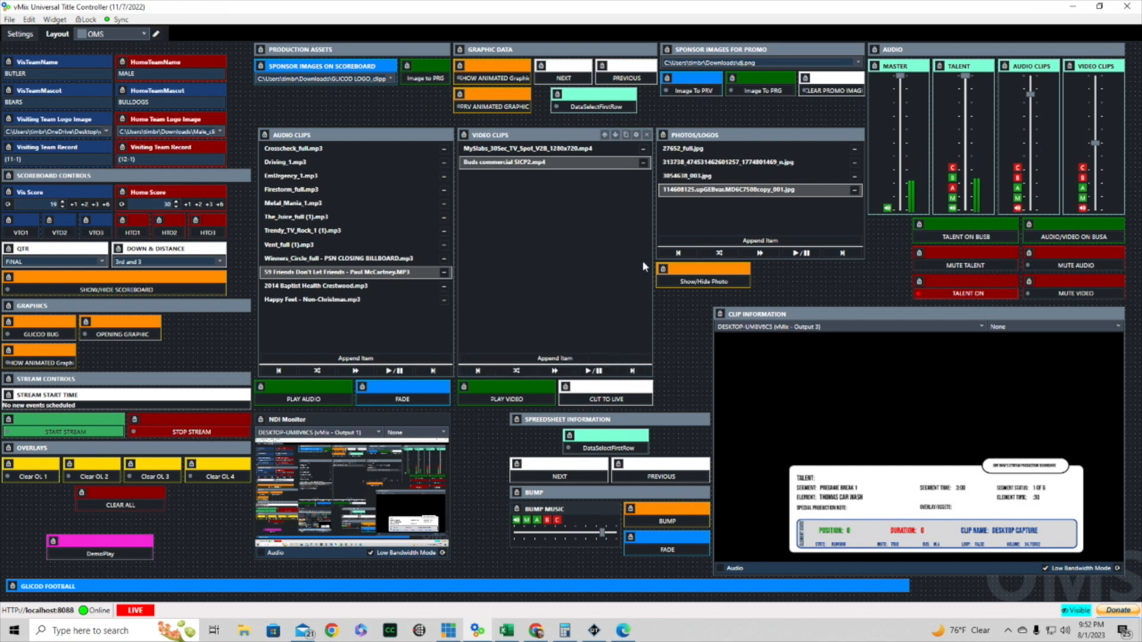
# - Set the CLIP INFORMATION widget's file path to vMixUTCNDIMonitorDataProvider.dll in the Desktop vMix UTC folder
pyautogui.moveTo(980, 411)
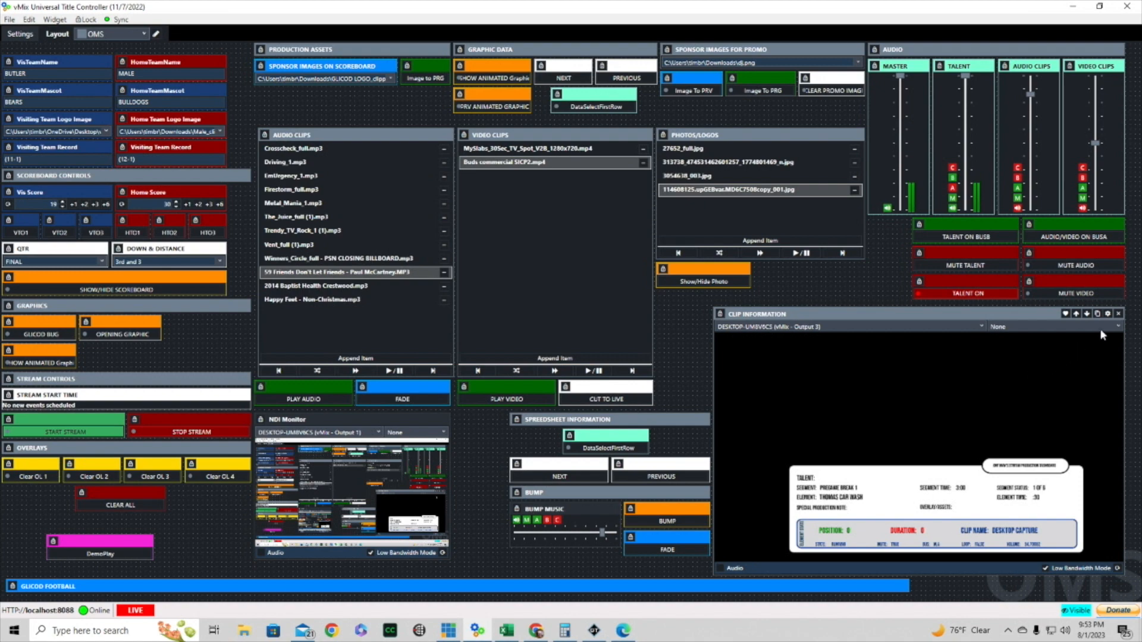
pyautogui.click(1108, 316)
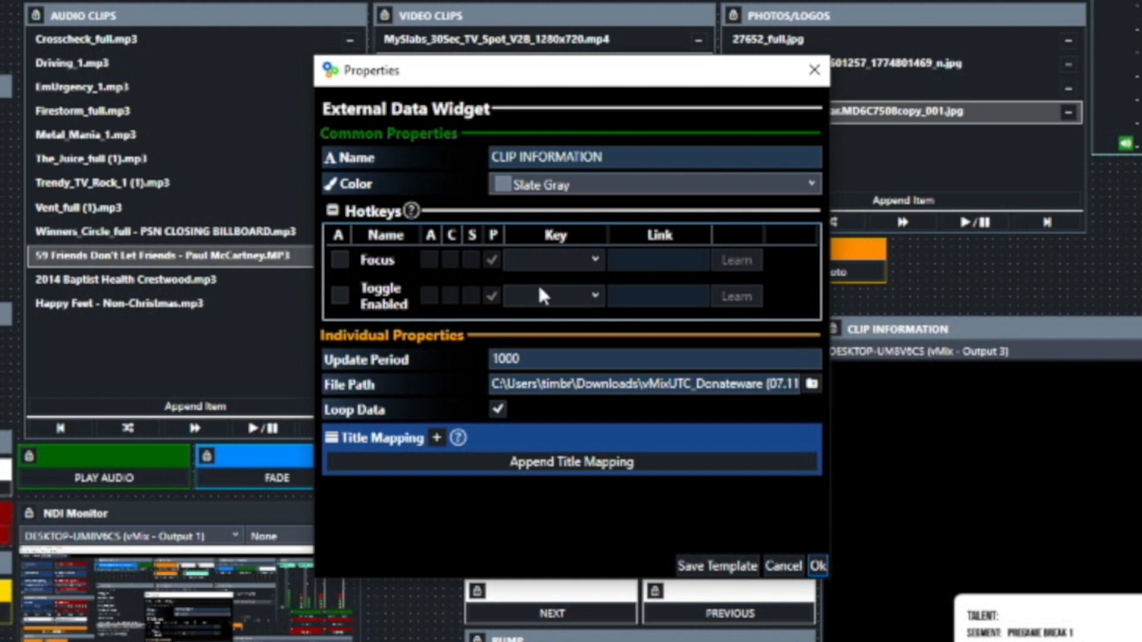
pyautogui.click(811, 385)
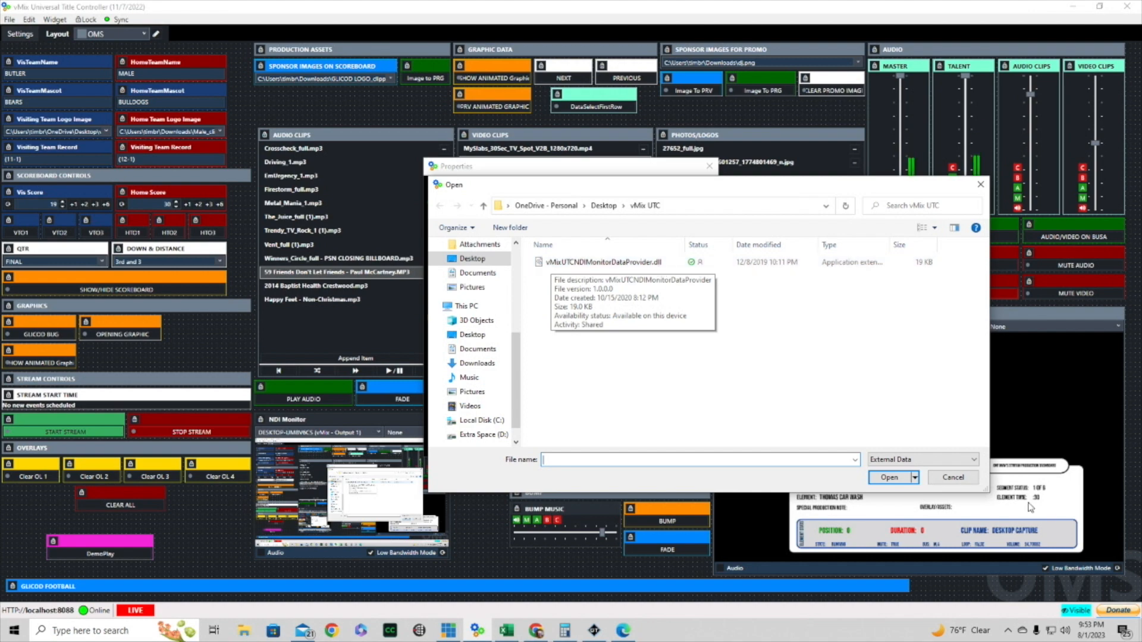
pyautogui.click(953, 477)
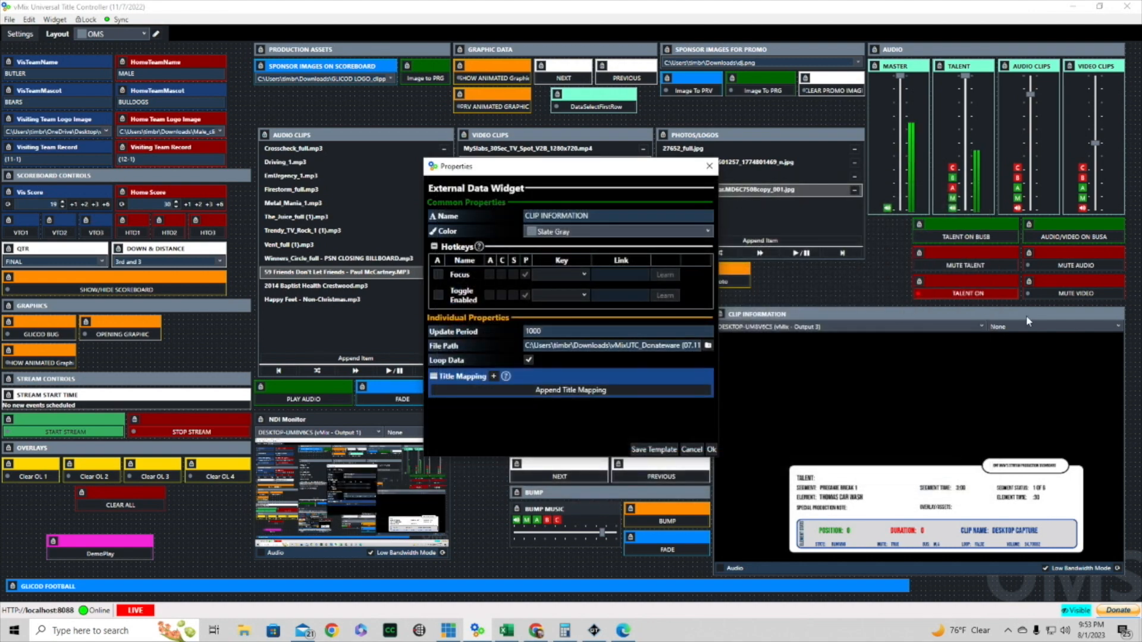
pyautogui.click(708, 347)
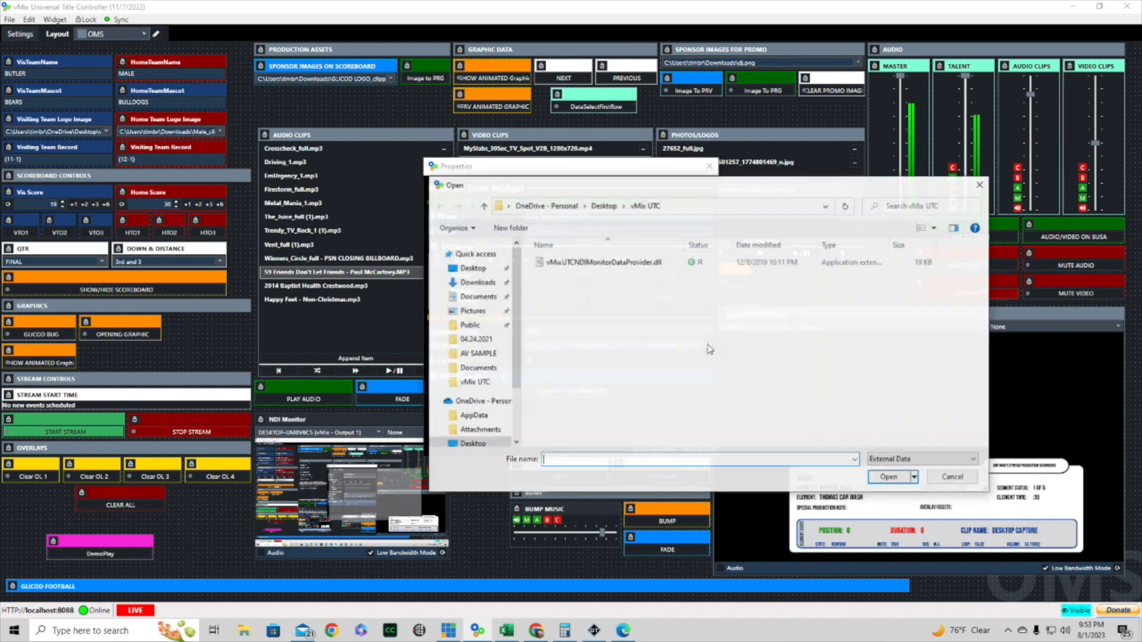
pyautogui.click(610, 267)
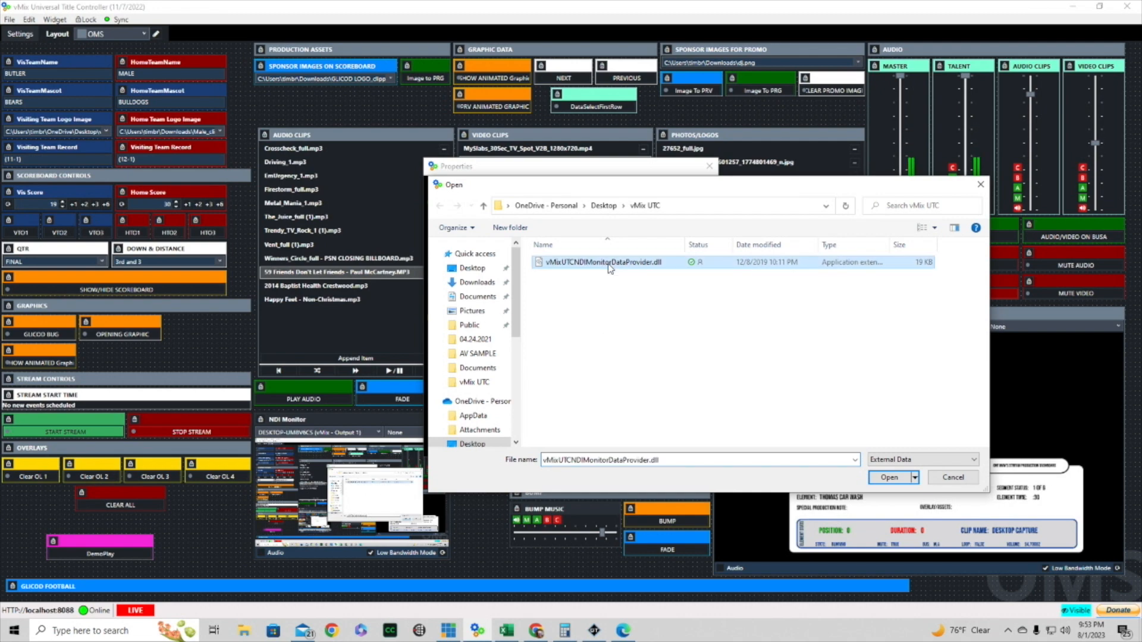
pyautogui.click(888, 477)
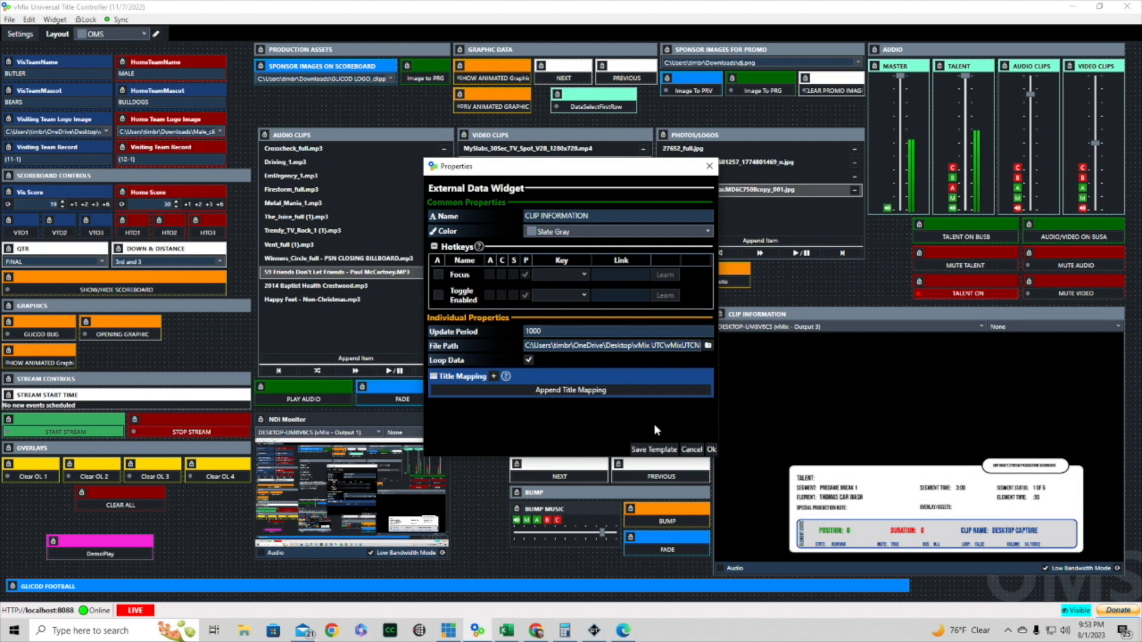
pyautogui.click(712, 450)
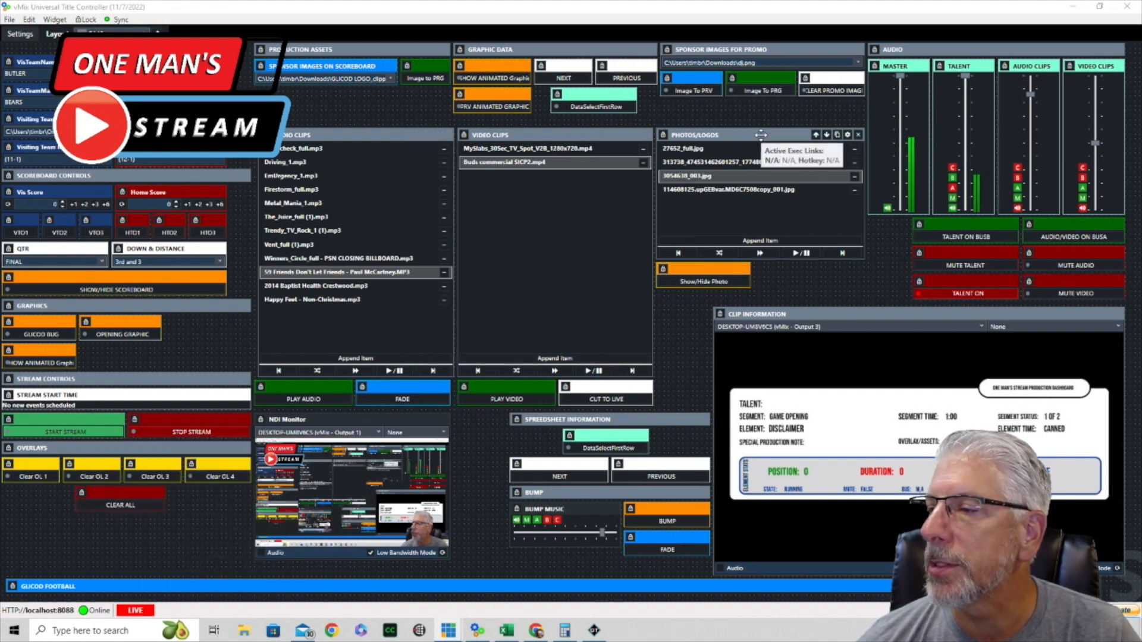
# - Show and hide the second photo of the PHOTOS/LOGOS list, and do the same with the fourth photo
pyautogui.click(722, 163)
pyautogui.click(700, 284)
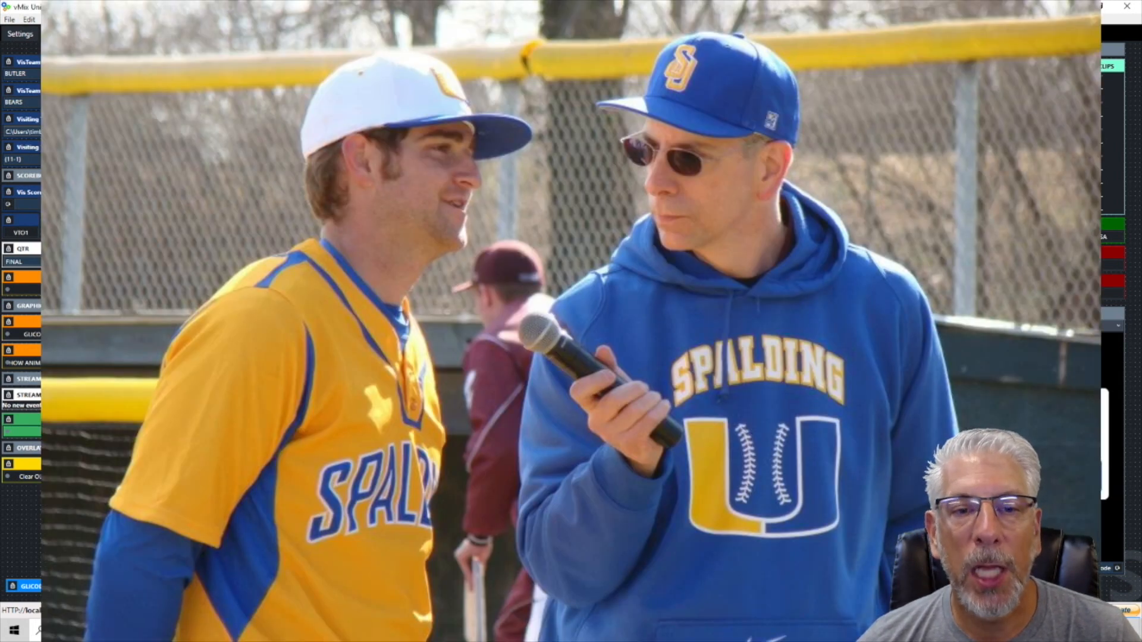
pyautogui.click(700, 284)
pyautogui.click(725, 191)
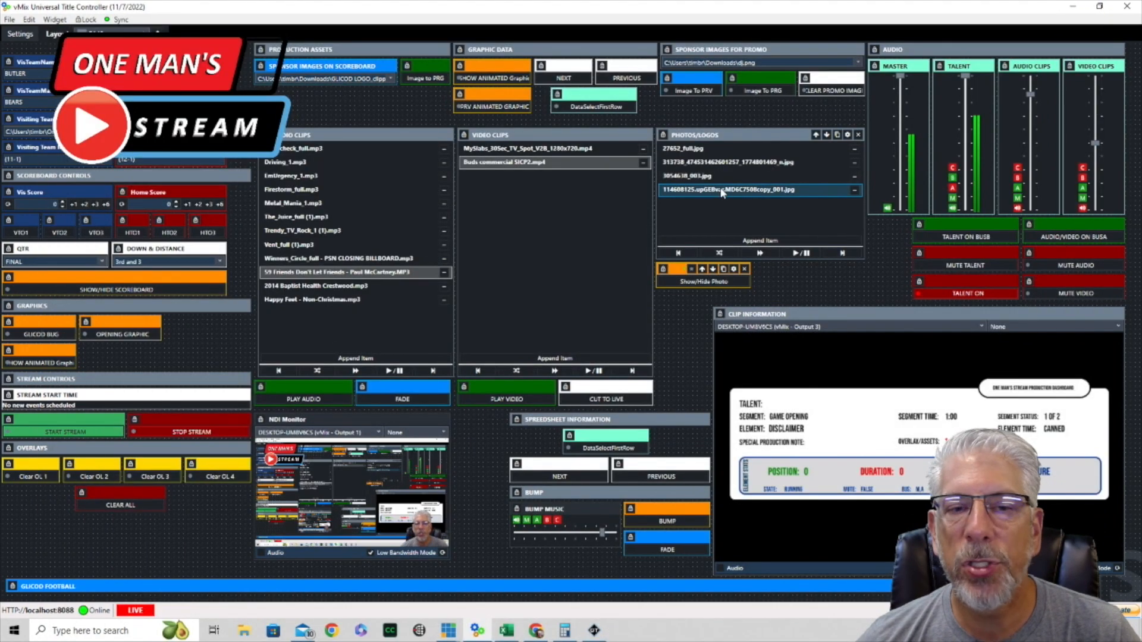
pyautogui.click(722, 285)
pyautogui.click(721, 285)
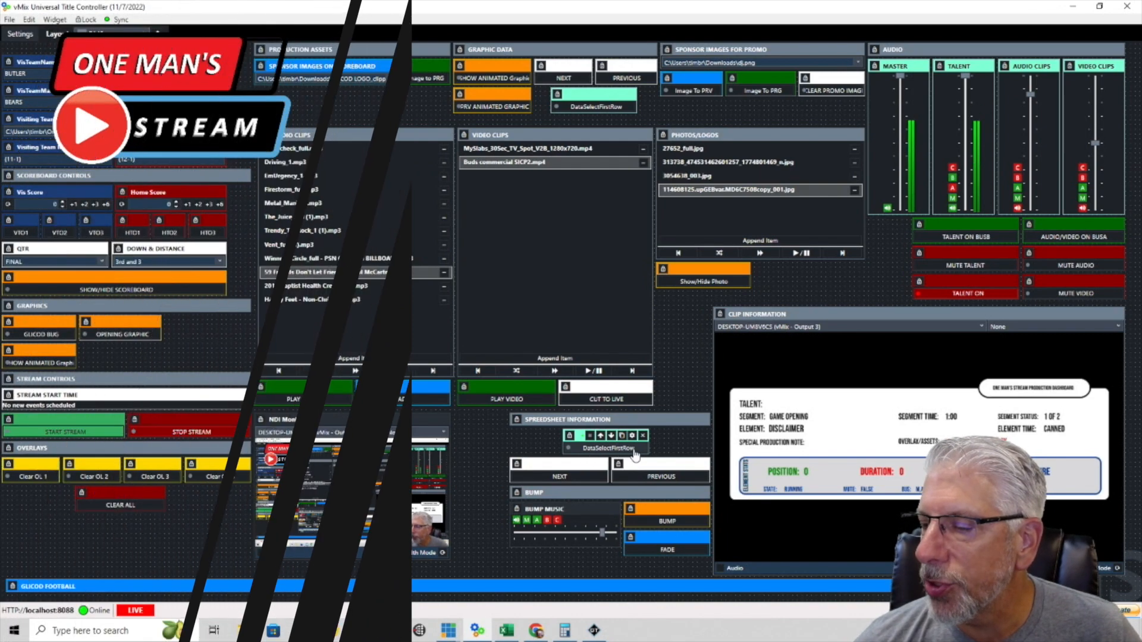
# - Check the script command, row and NameAndTable value of the DataSelectFirstRow button under SPREEDSHEET INFORMATION
pyautogui.click(632, 436)
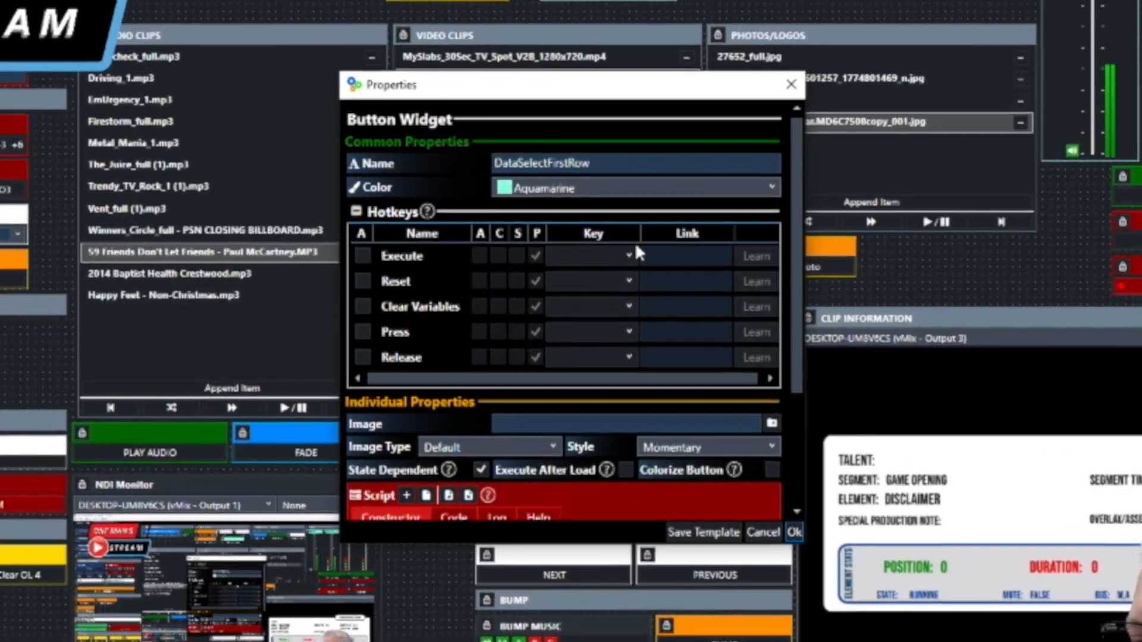
pyautogui.scroll(-5, 621, 266)
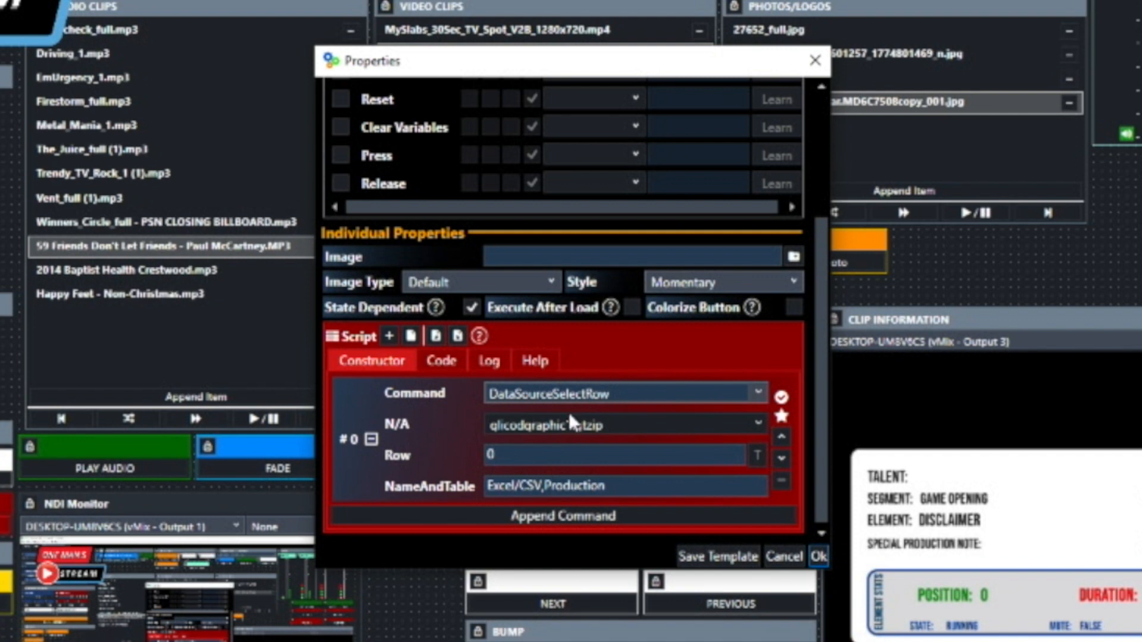
pyautogui.click(501, 455)
pyautogui.click(492, 486)
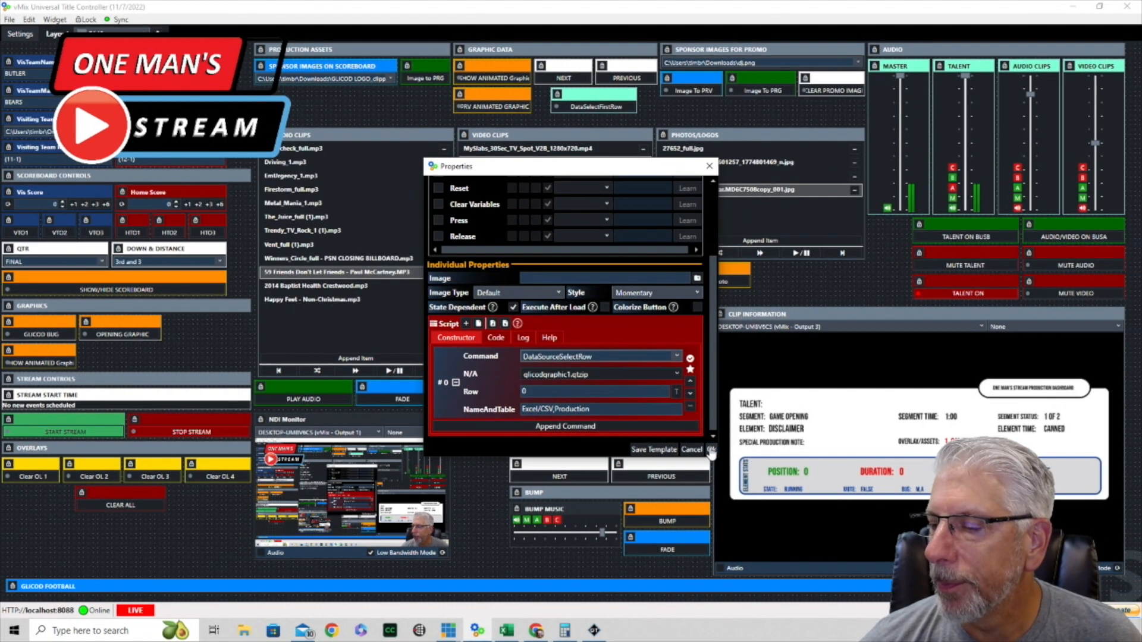
pyautogui.click(712, 450)
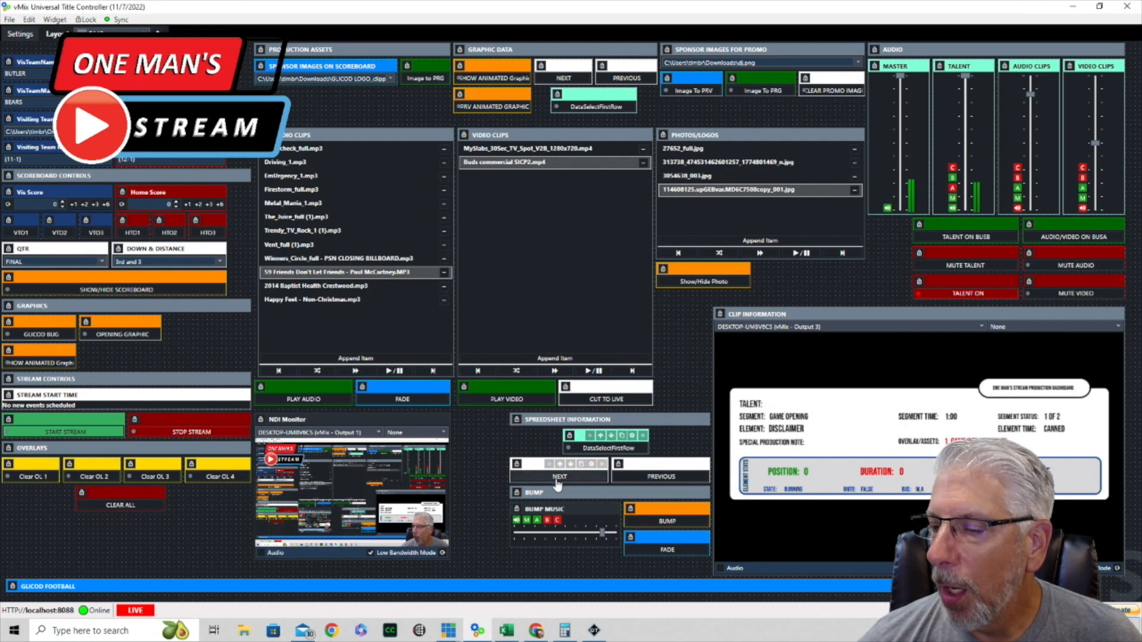
# - Check the script command and NameAndTable value of the NEXT button under SPREEDSHEET INFORMATION
pyautogui.click(592, 465)
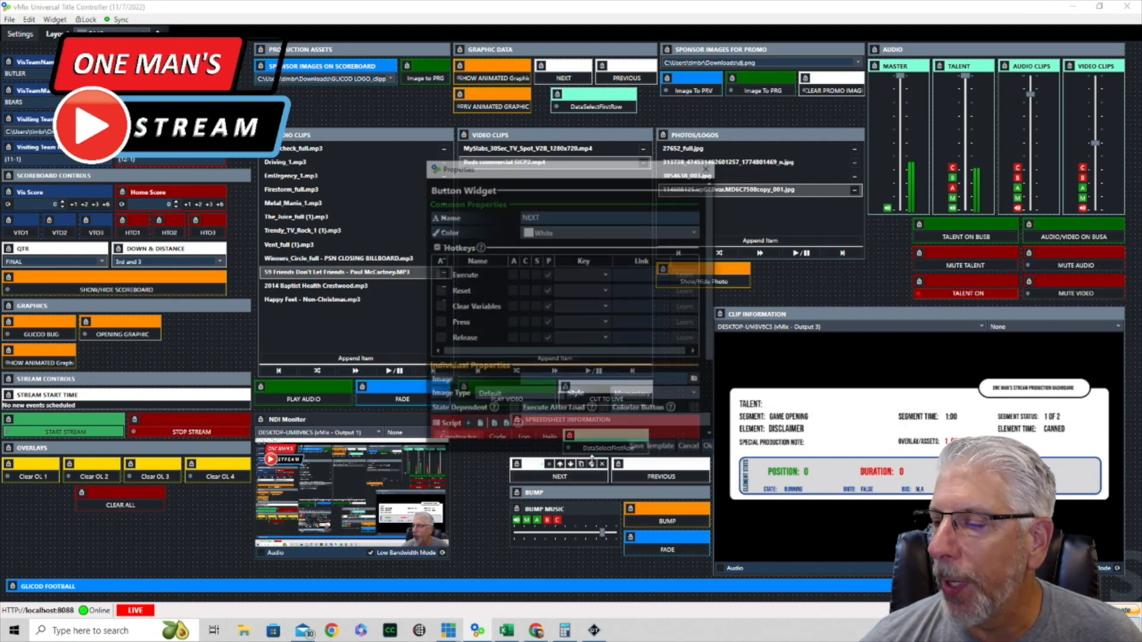
pyautogui.scroll(-1, 582, 397)
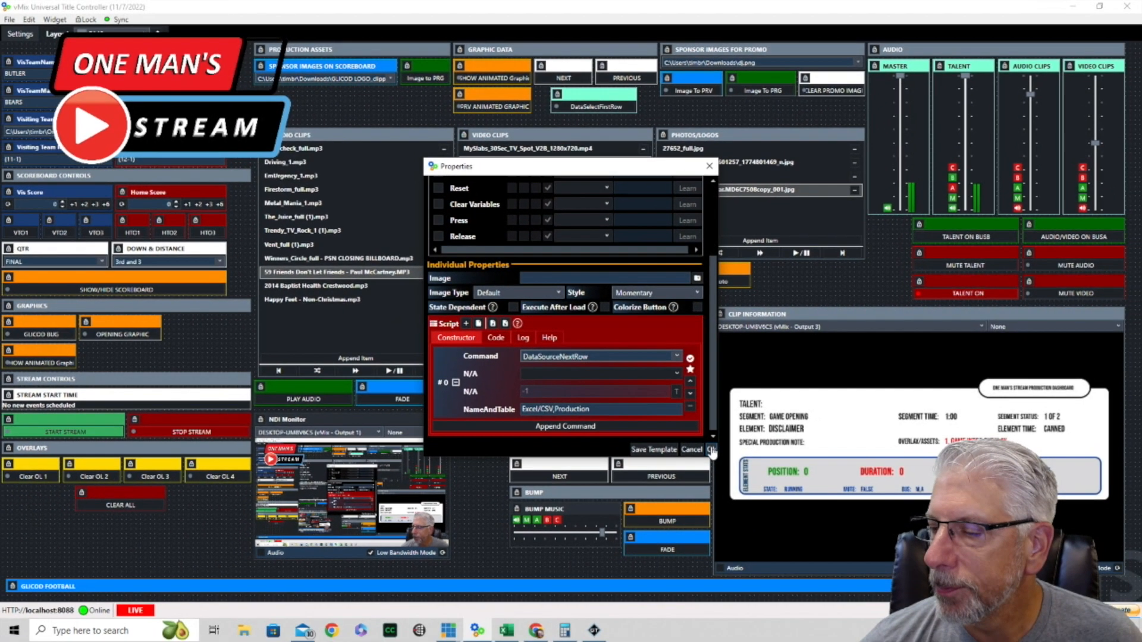
pyautogui.click(730, 470)
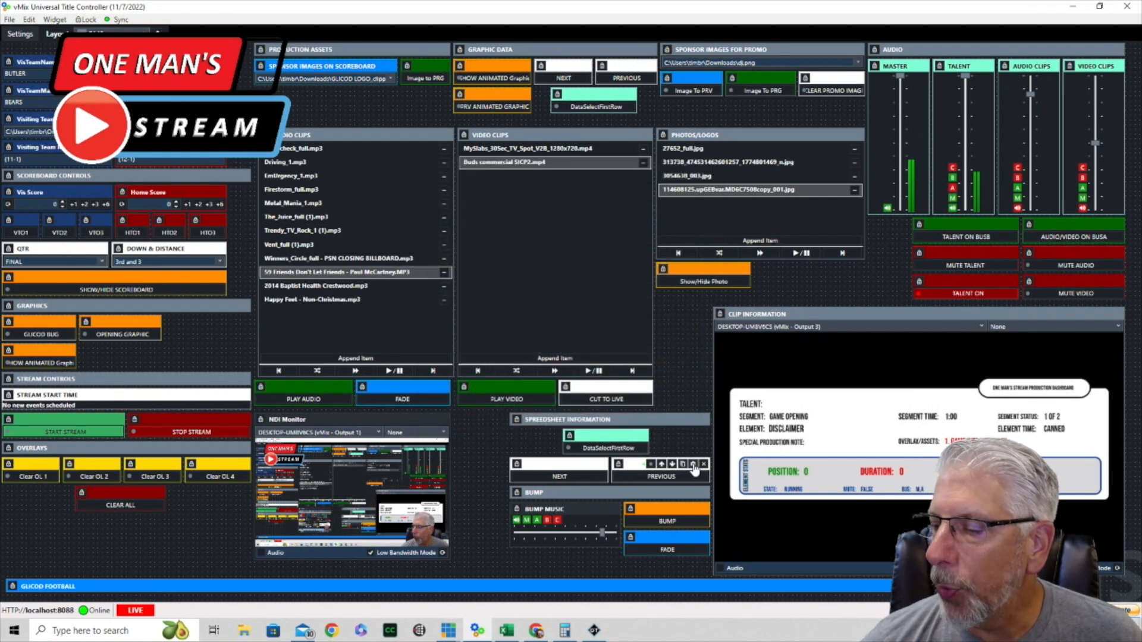
# - Check the script command and NameAndTable value of the PREVIOUS button under SPREEDSHEET INFORMATION
pyautogui.click(693, 464)
pyautogui.scroll(-2, 622, 346)
pyautogui.scroll(-2, 634, 359)
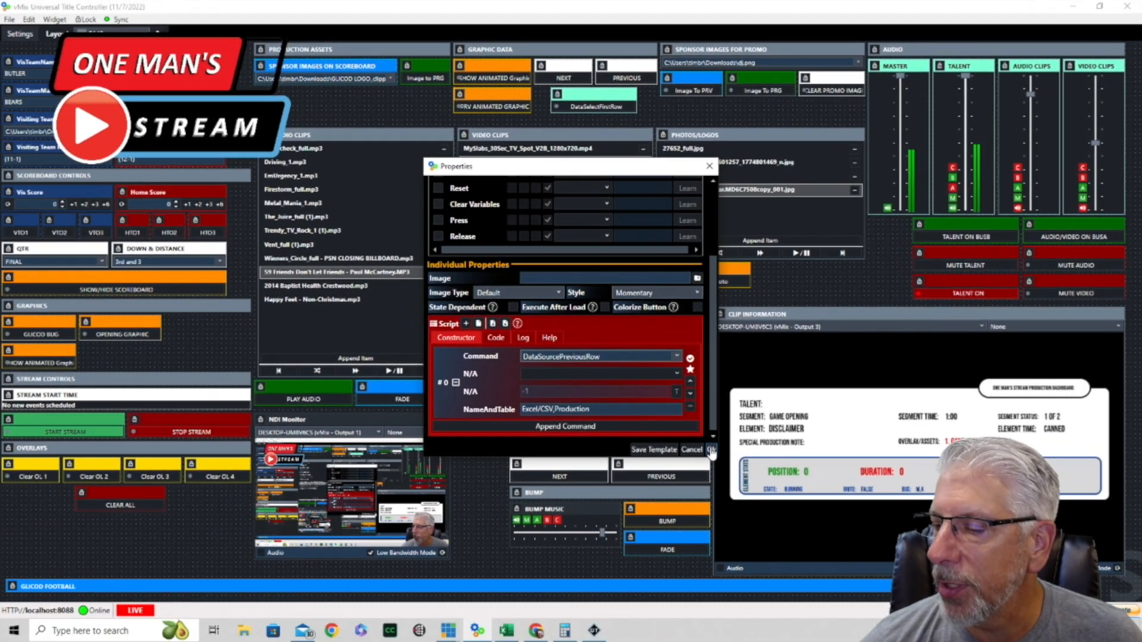
pyautogui.click(810, 561)
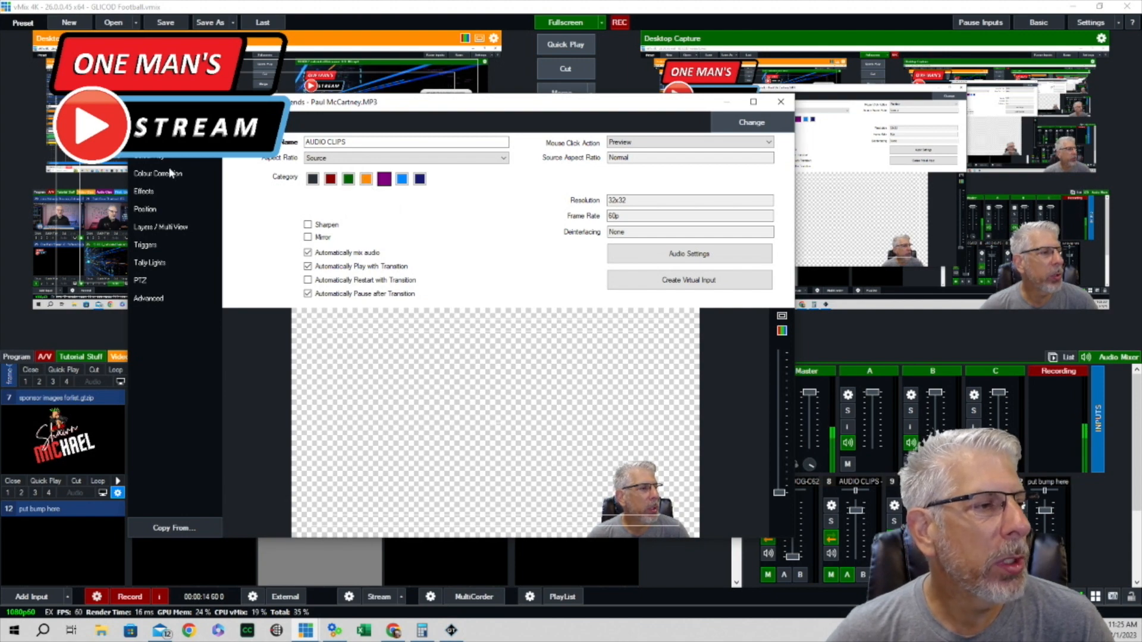
# - In vMix, check the Layers / MultiView assignments of the AUDIO CLIPS input and close its settings
pyautogui.click(157, 228)
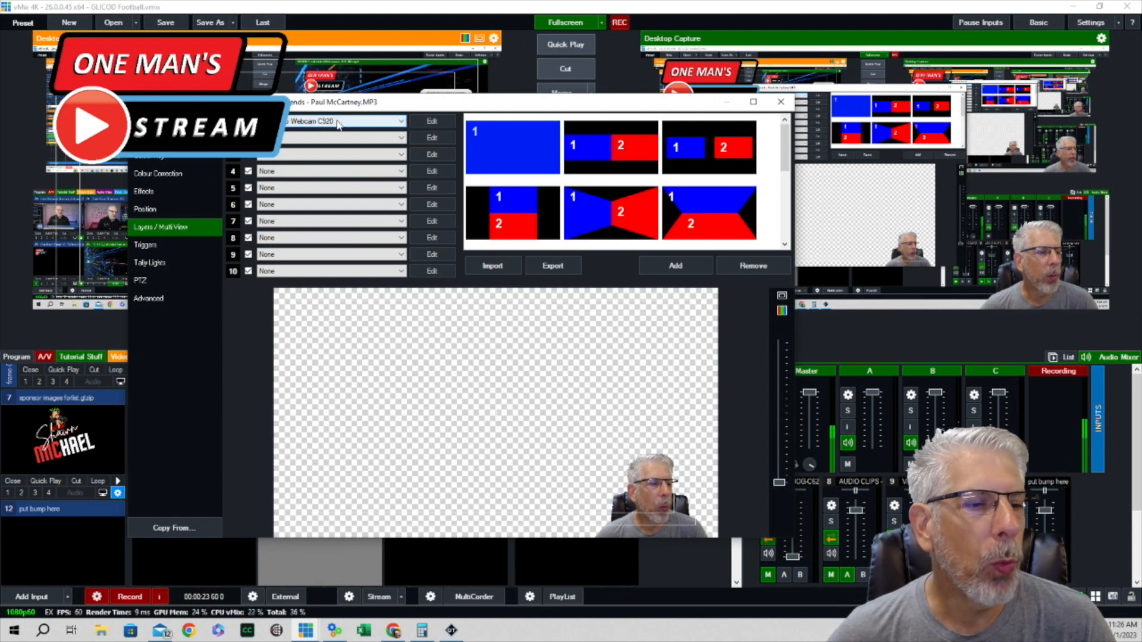
pyautogui.click(781, 104)
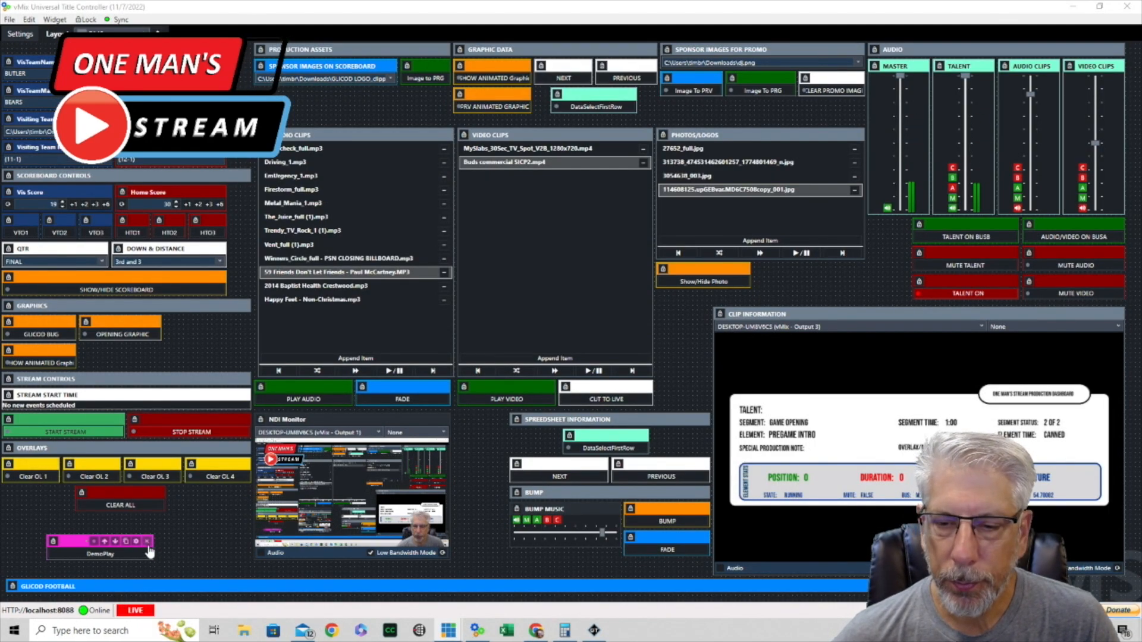
# - Compare the DemoPlay button's ExecLink and CutDirect script commands with the hotkey link names of the AUDIO CLIPS playlist widget
pyautogui.click(148, 544)
pyautogui.scroll(-3, 562, 288)
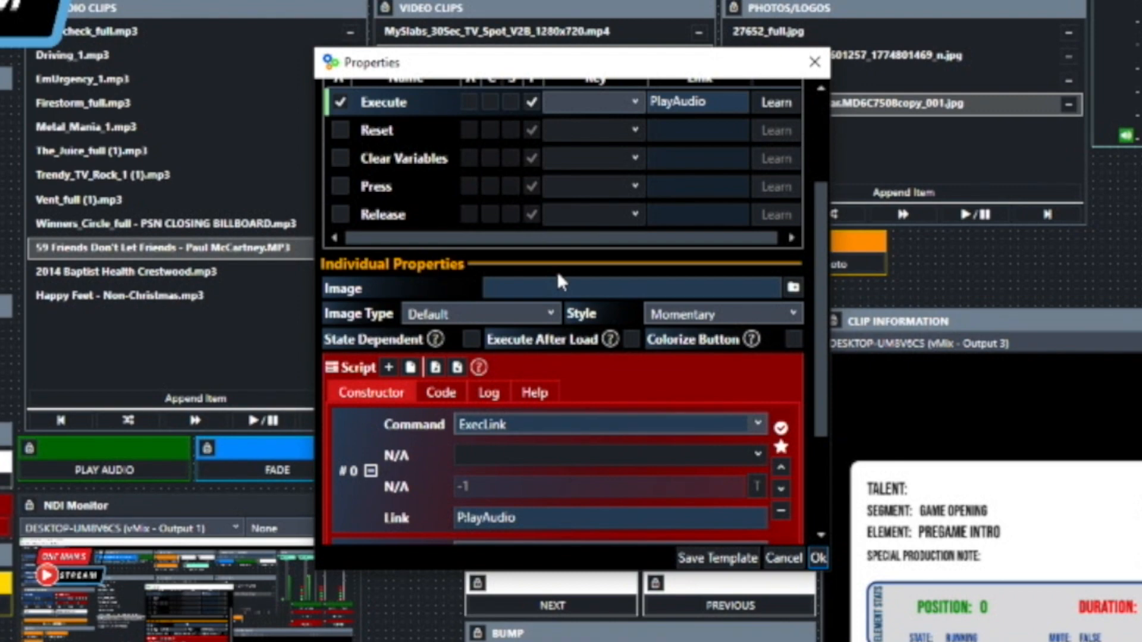
pyautogui.scroll(-3, 556, 271)
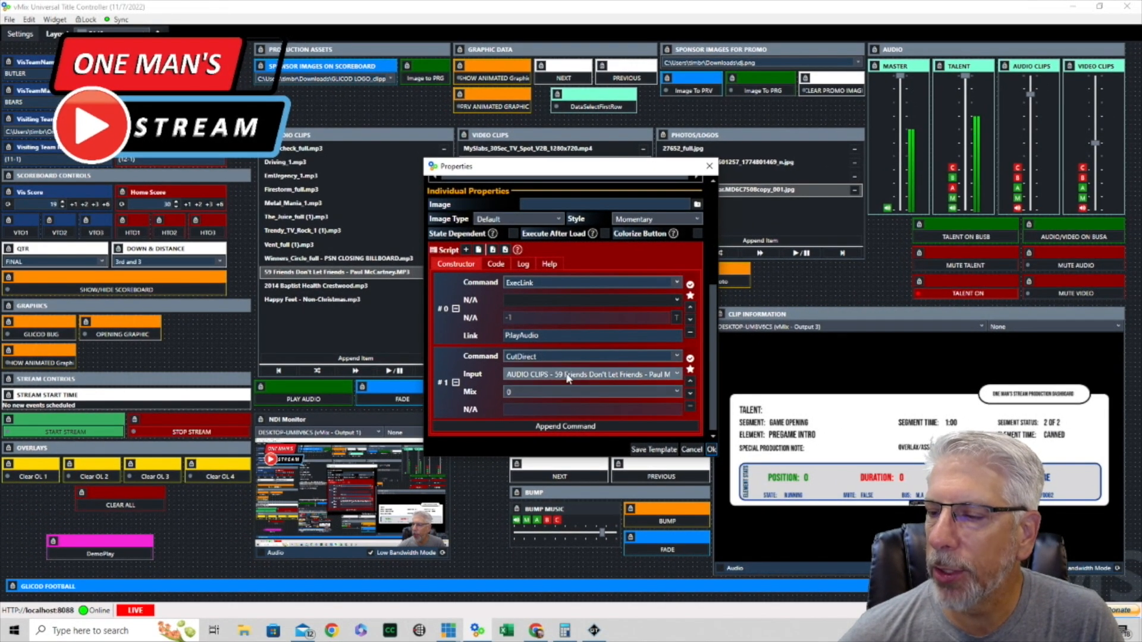
pyautogui.scroll(5, 568, 378)
pyautogui.scroll(-4, 566, 384)
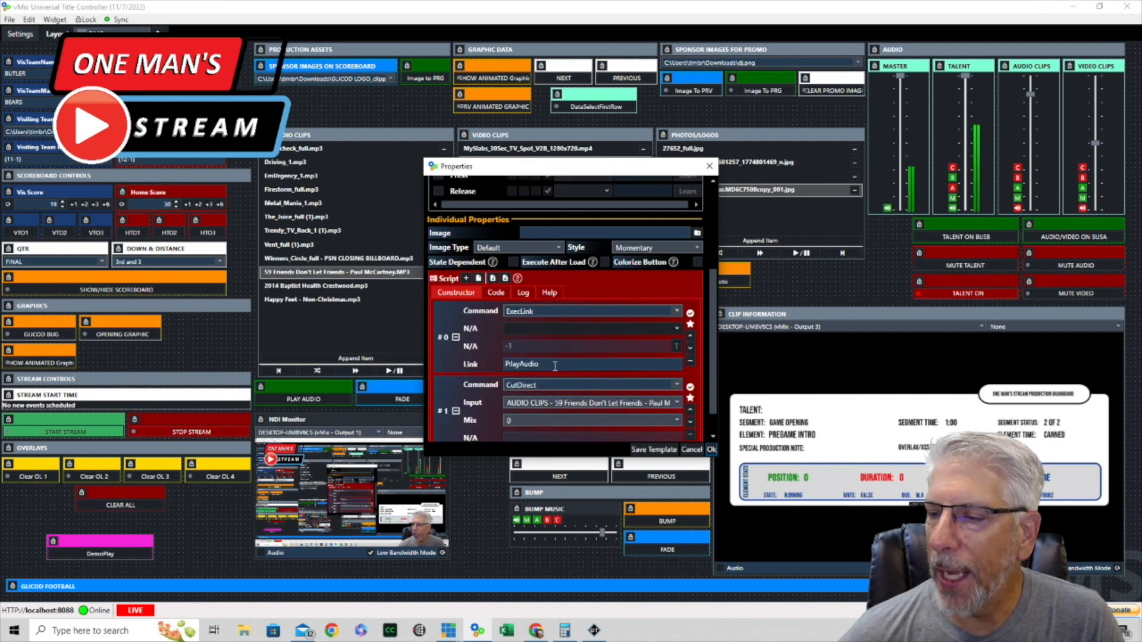
pyautogui.click(712, 450)
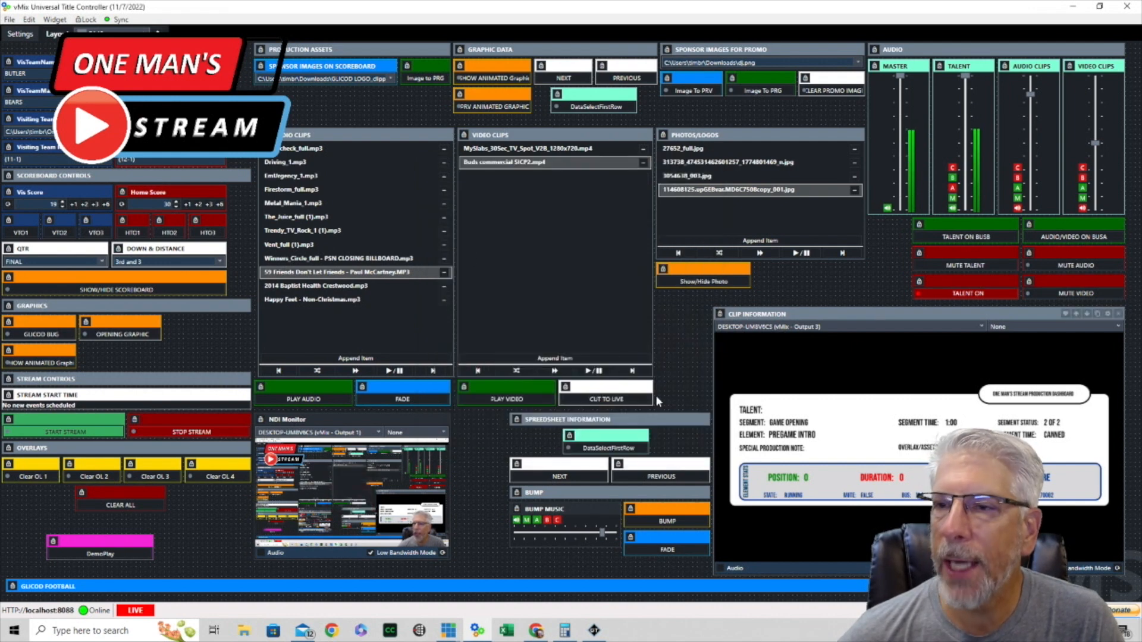
pyautogui.click(437, 134)
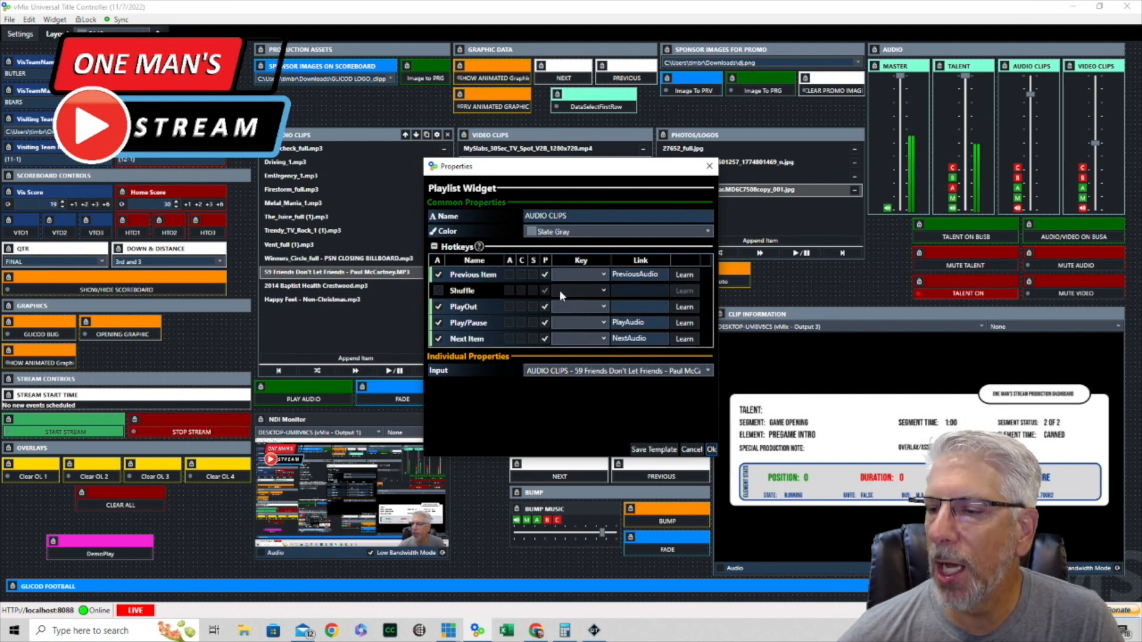
pyautogui.click(709, 169)
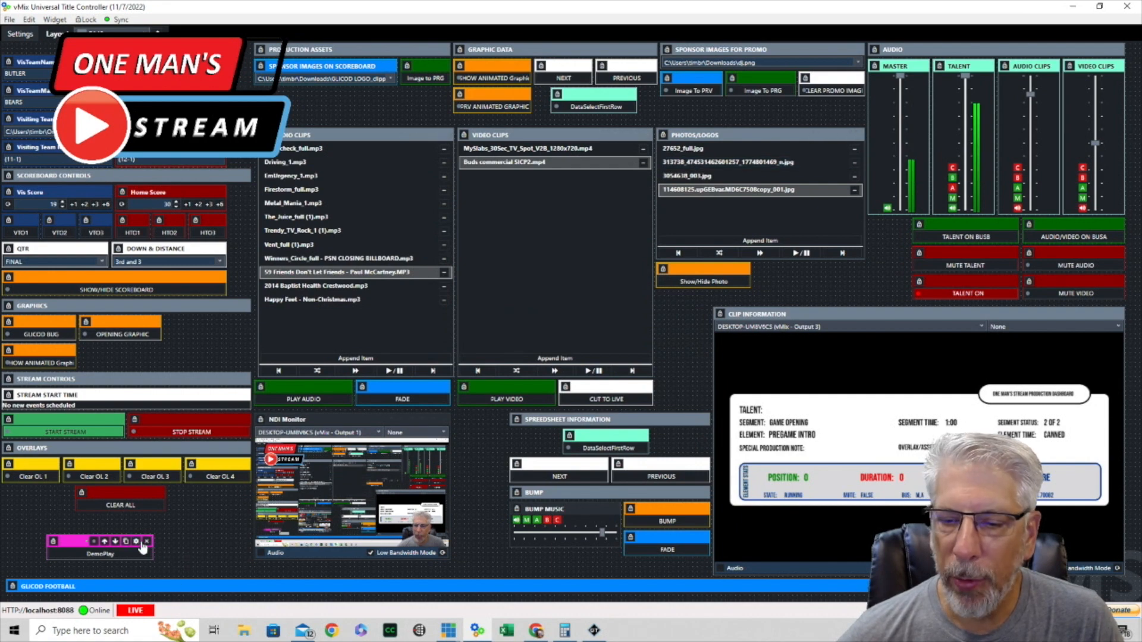
# - Correct the link of the DemoPlay button's ExecLink command to PlayAudio, save it and run the button
pyautogui.click(137, 542)
pyautogui.scroll(-5, 553, 287)
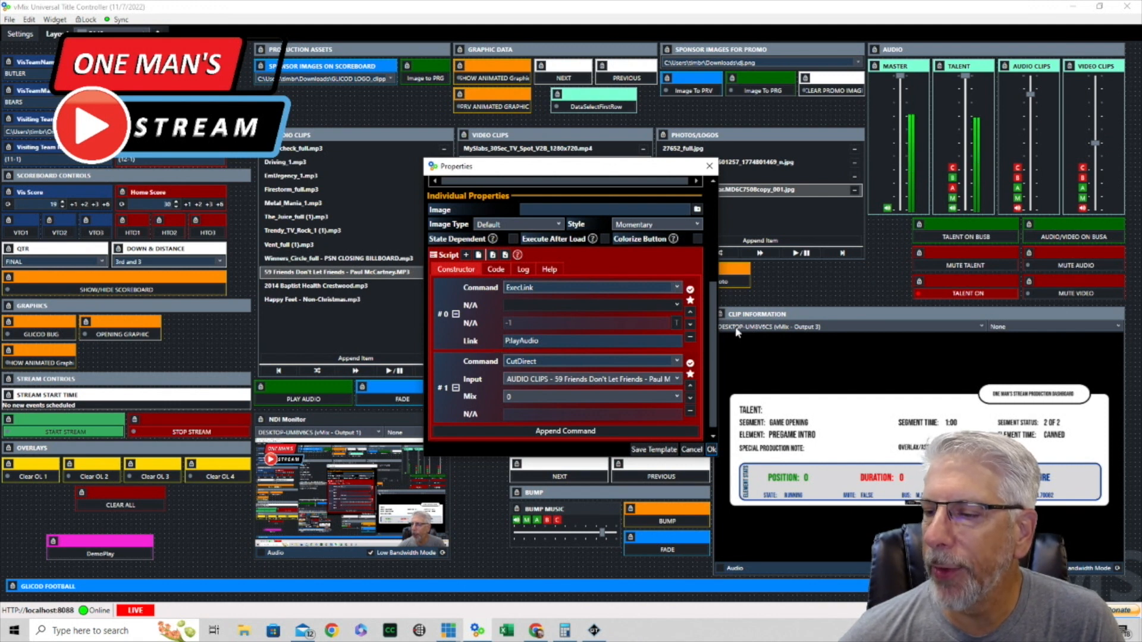
pyautogui.click(510, 340)
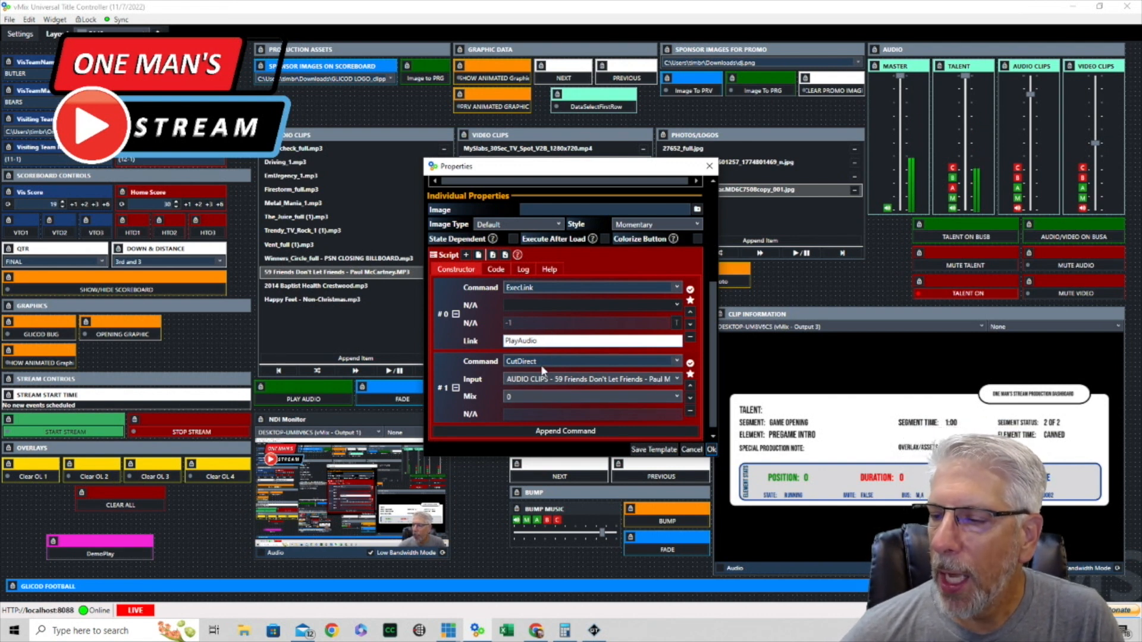
pyautogui.click(712, 449)
pyautogui.click(78, 546)
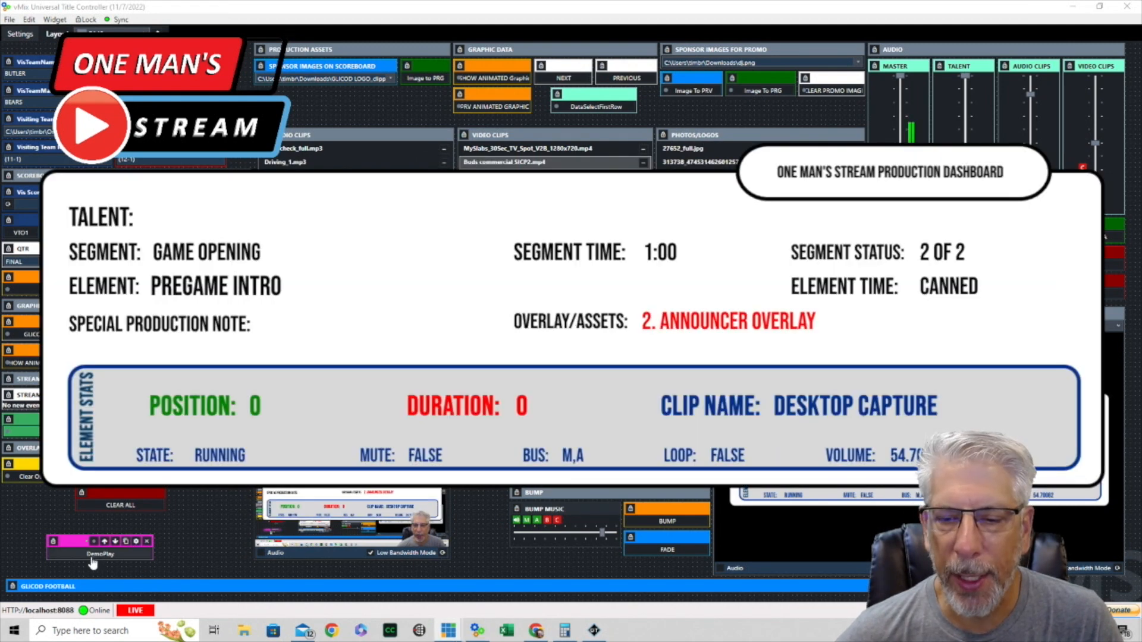